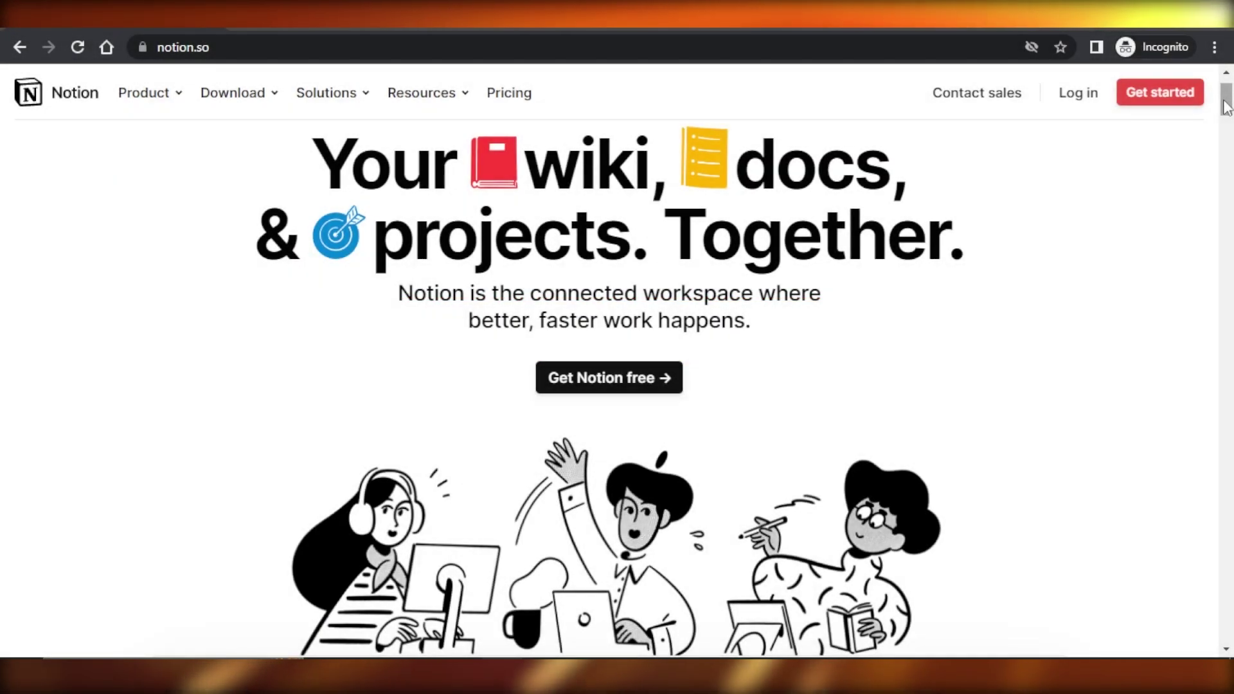
Browse the Notion website and start signing up with Get started.
{"action": "mouse_move", "coordinate": [1226, 106]}
{"action": "left_mouse_down"}
{"action": "mouse_move", "coordinate": [1230, 379]}
{"action": "mouse_move", "coordinate": [1229, 96]}
{"action": "left_mouse_up"}
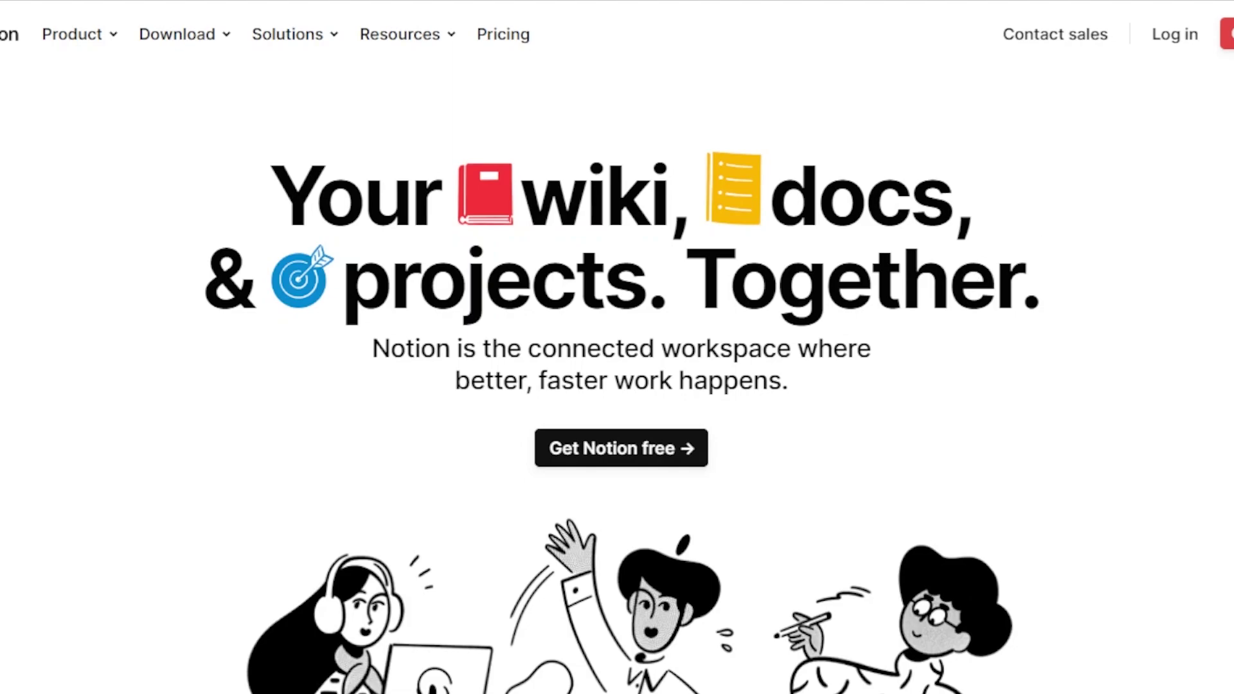
{"action": "scroll", "coordinate": [617, 385], "scroll_direction": "down", "scroll_amount": 10}
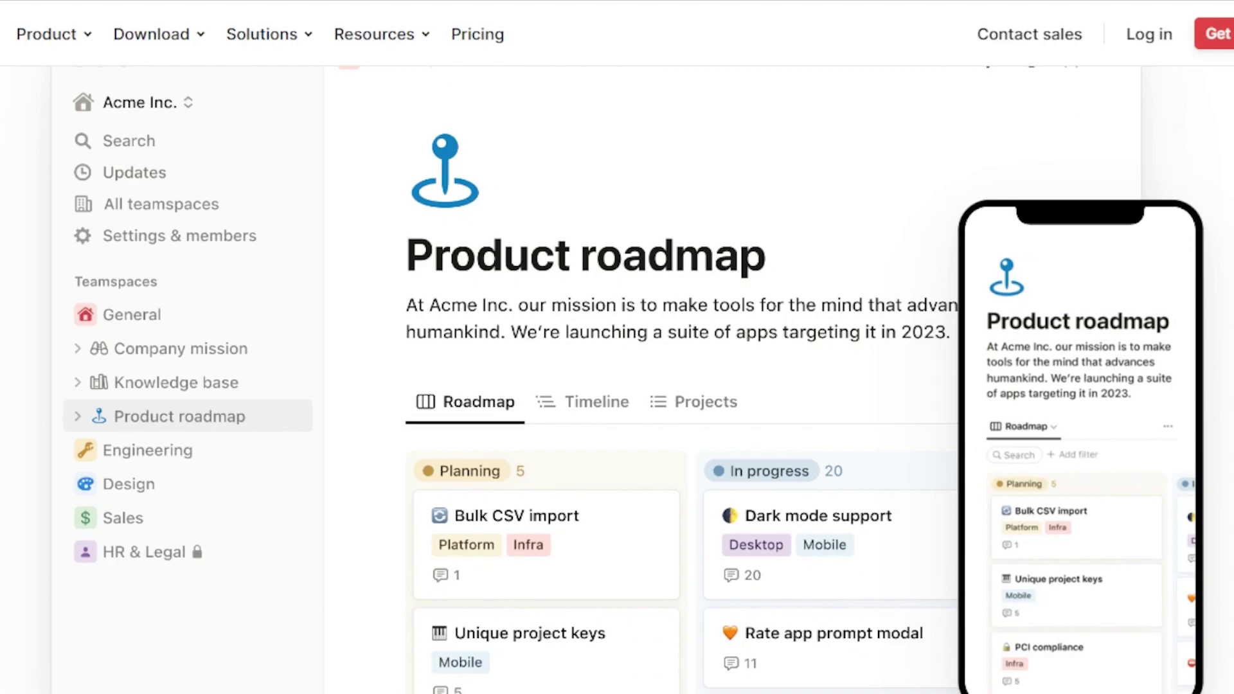
{"action": "scroll", "coordinate": [617, 386], "scroll_direction": "down", "scroll_amount": 15}
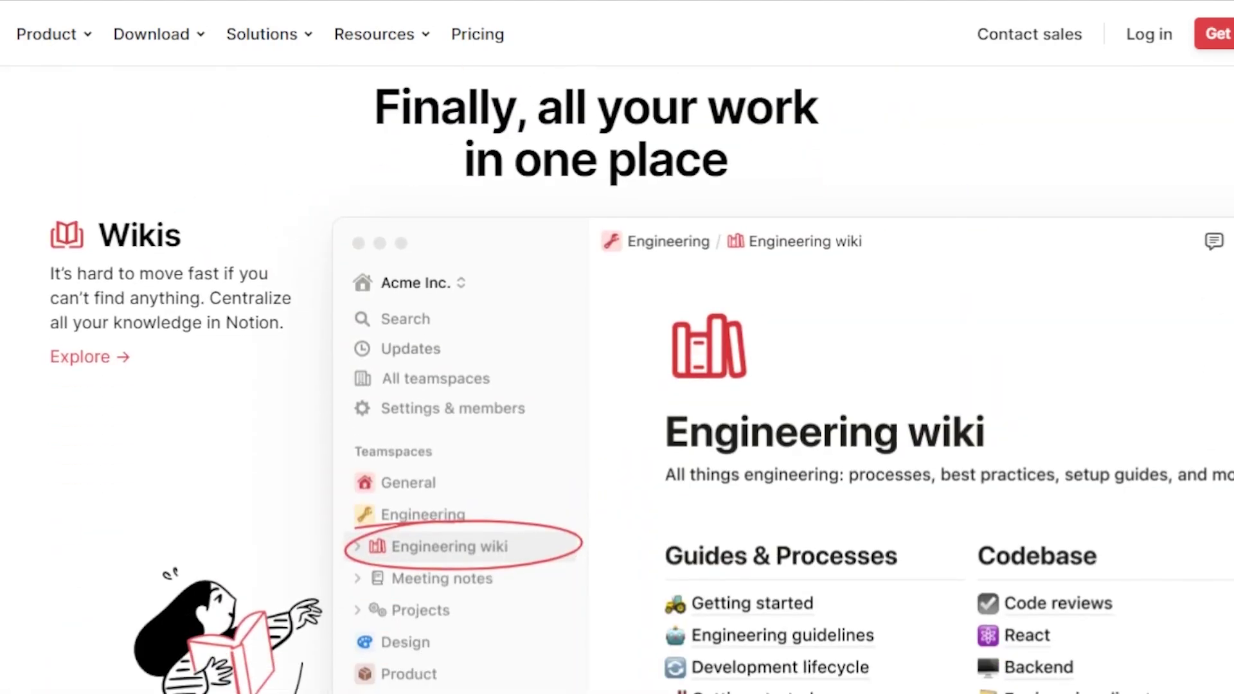
{"action": "scroll", "coordinate": [617, 385], "scroll_direction": "up", "scroll_amount": 20}
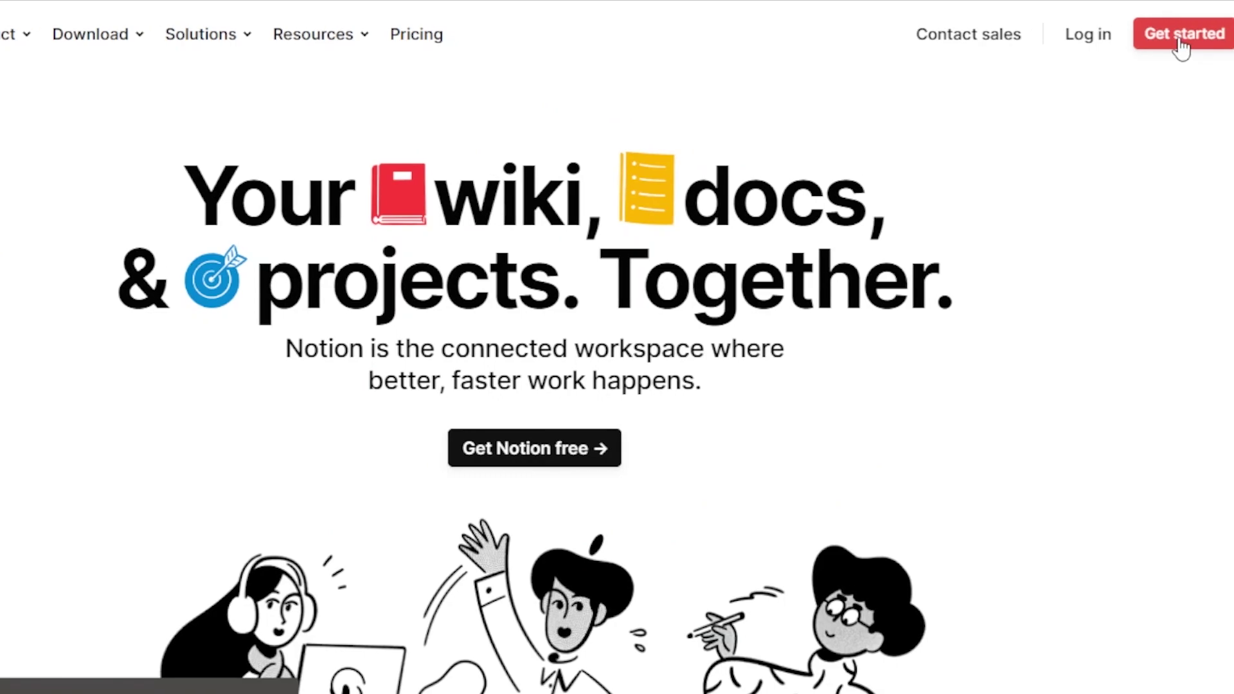
{"action": "left_click", "coordinate": [1179, 41]}
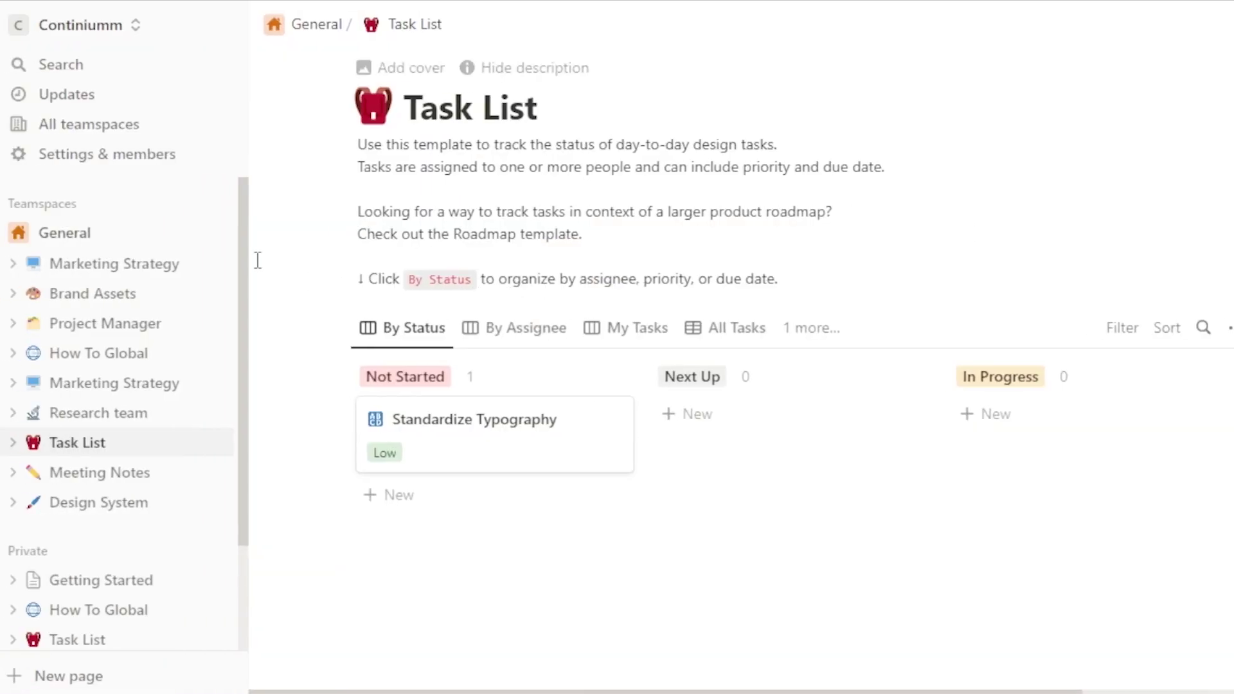
Narrow the sidebar slightly and scroll its page list down toward Templates.
{"action": "left_click_drag", "start_coordinate": [245, 242], "coordinate": [239, 245]}
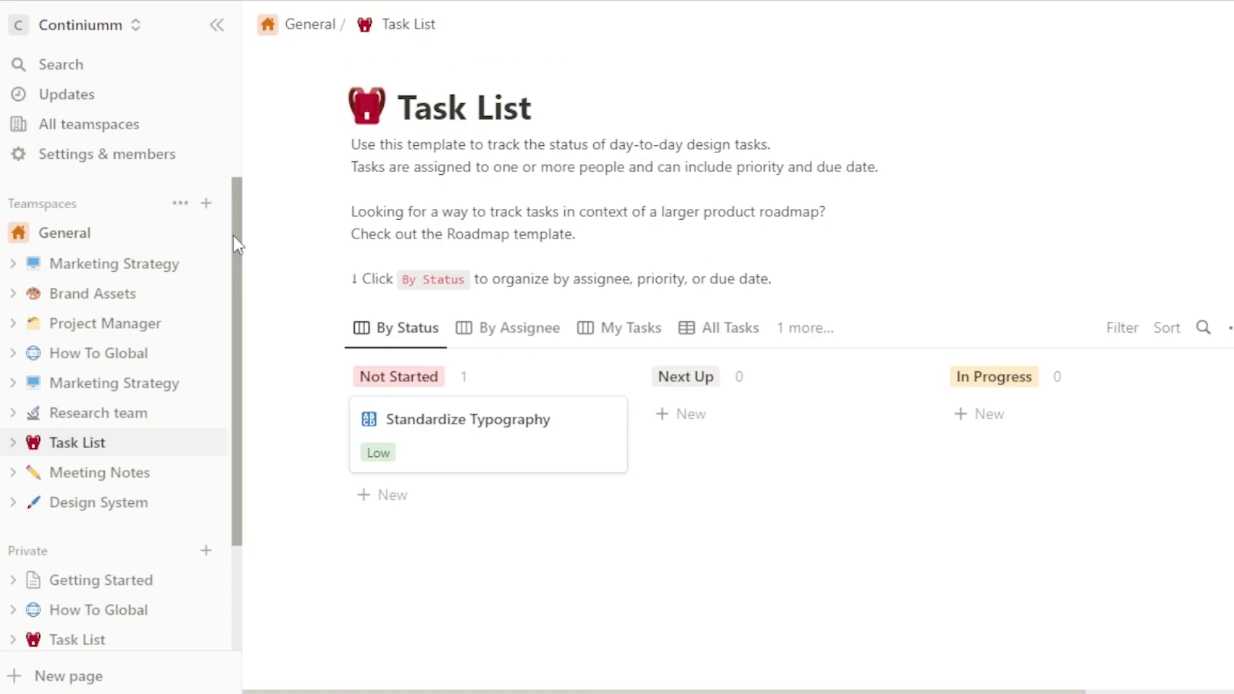
{"action": "left_click_drag", "start_coordinate": [237, 379], "coordinate": [242, 276]}
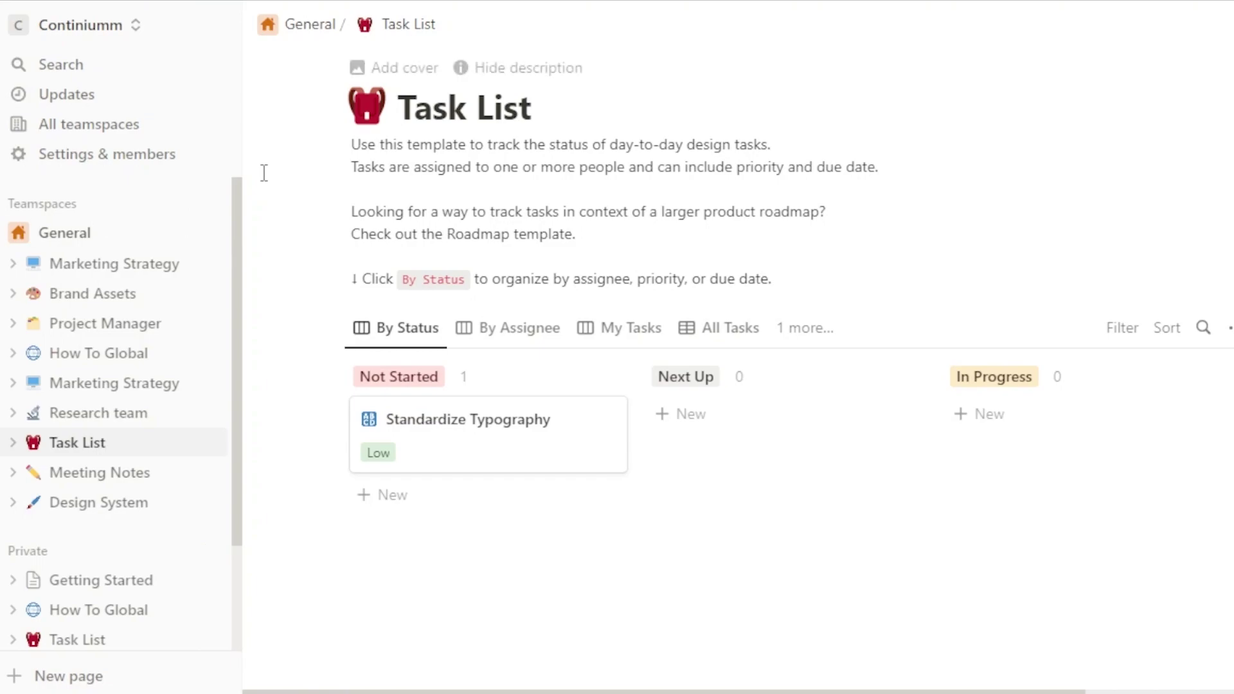
{"action": "left_click_drag", "start_coordinate": [234, 224], "coordinate": [238, 297]}
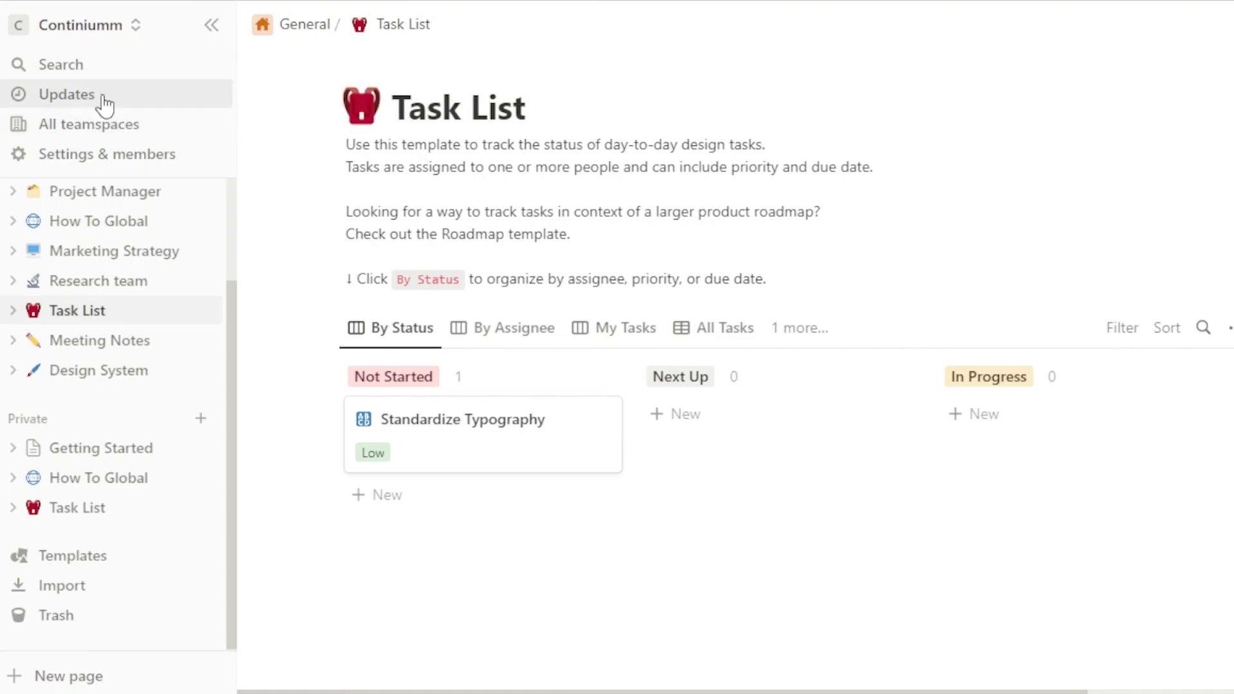
{"action": "left_click", "coordinate": [143, 161]}
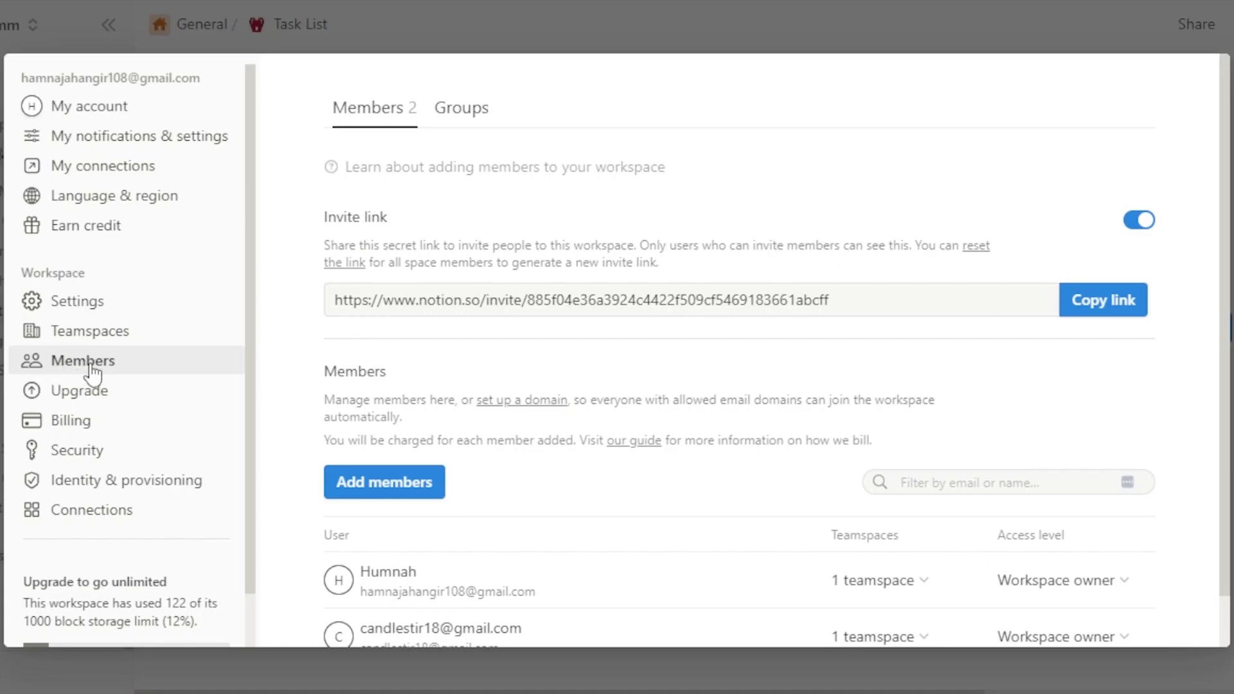
{"action": "left_click", "coordinate": [384, 482]}
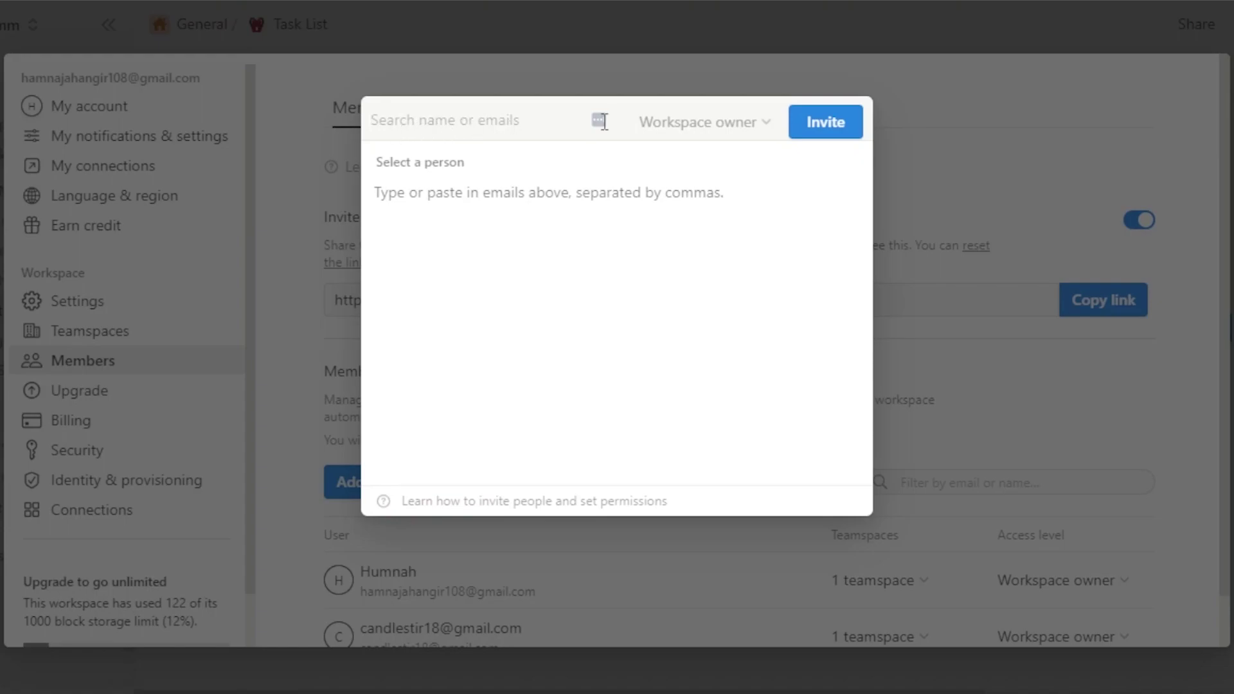
{"action": "left_click", "coordinate": [1068, 93]}
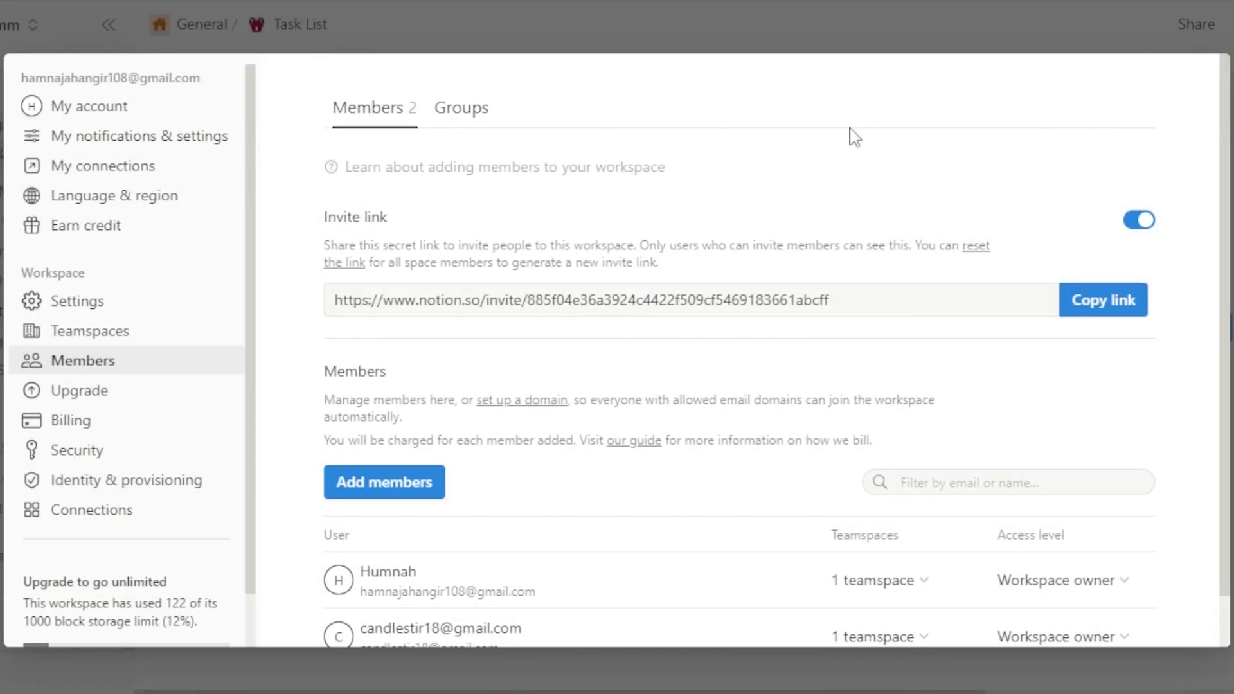
{"action": "left_click", "coordinate": [570, 26]}
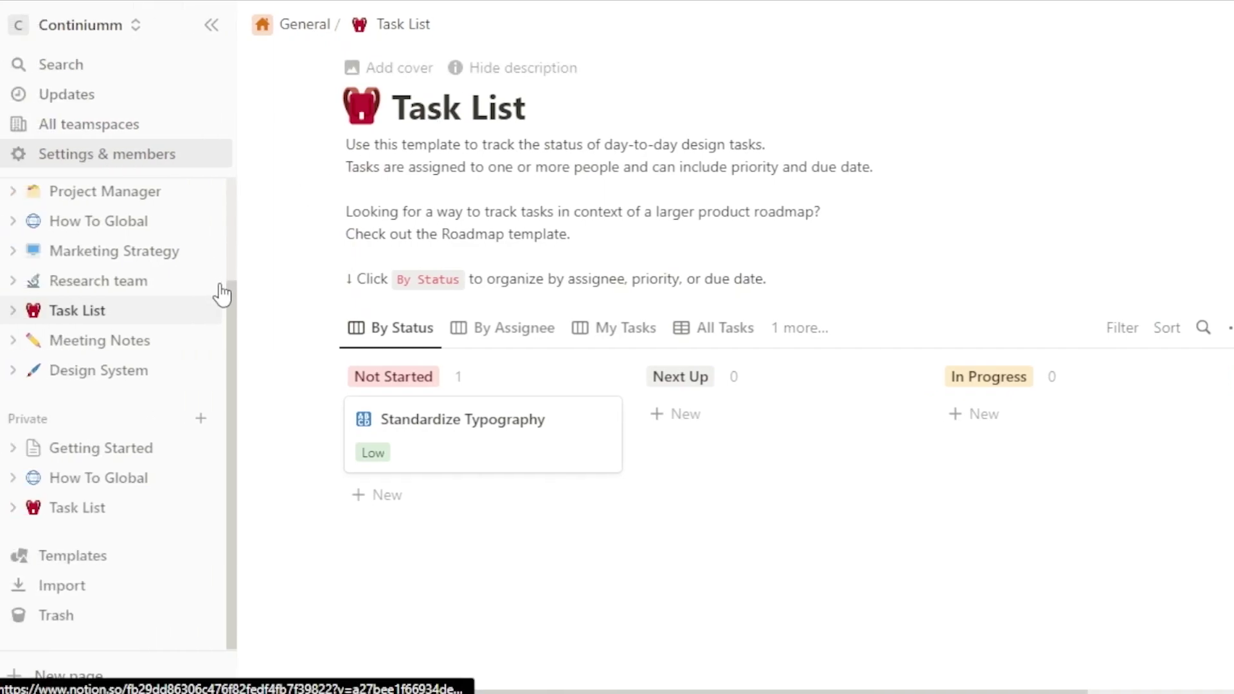
{"action": "scroll", "coordinate": [232, 270], "scroll_direction": "up", "scroll_amount": 3}
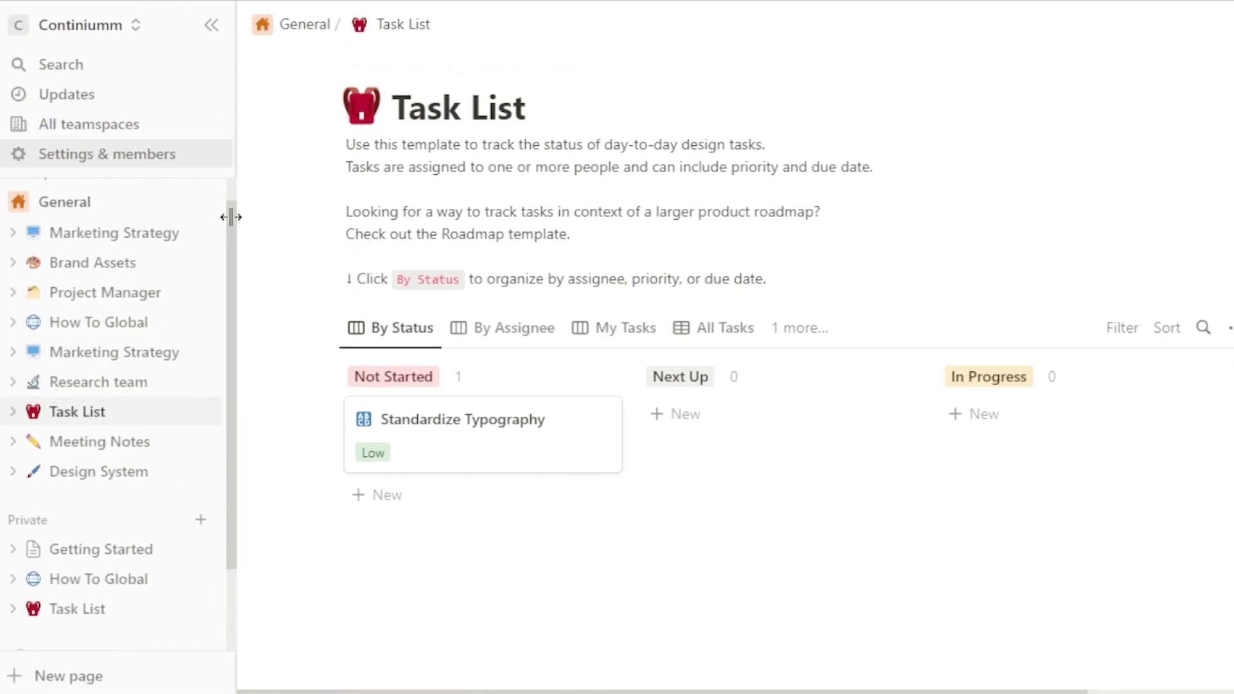
{"action": "scroll", "coordinate": [231, 308], "scroll_direction": "down", "scroll_amount": 3}
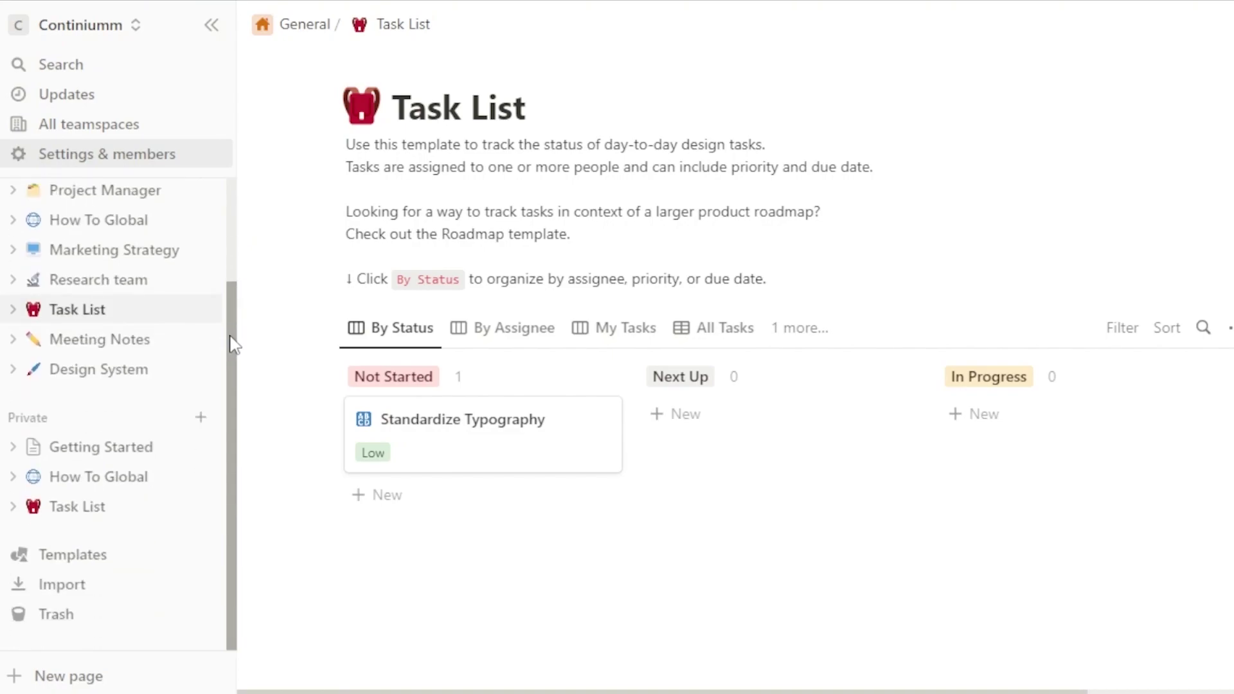
{"action": "scroll", "coordinate": [231, 322], "scroll_direction": "up", "scroll_amount": 3}
{"action": "scroll", "coordinate": [231, 385], "scroll_direction": "down", "scroll_amount": 3}
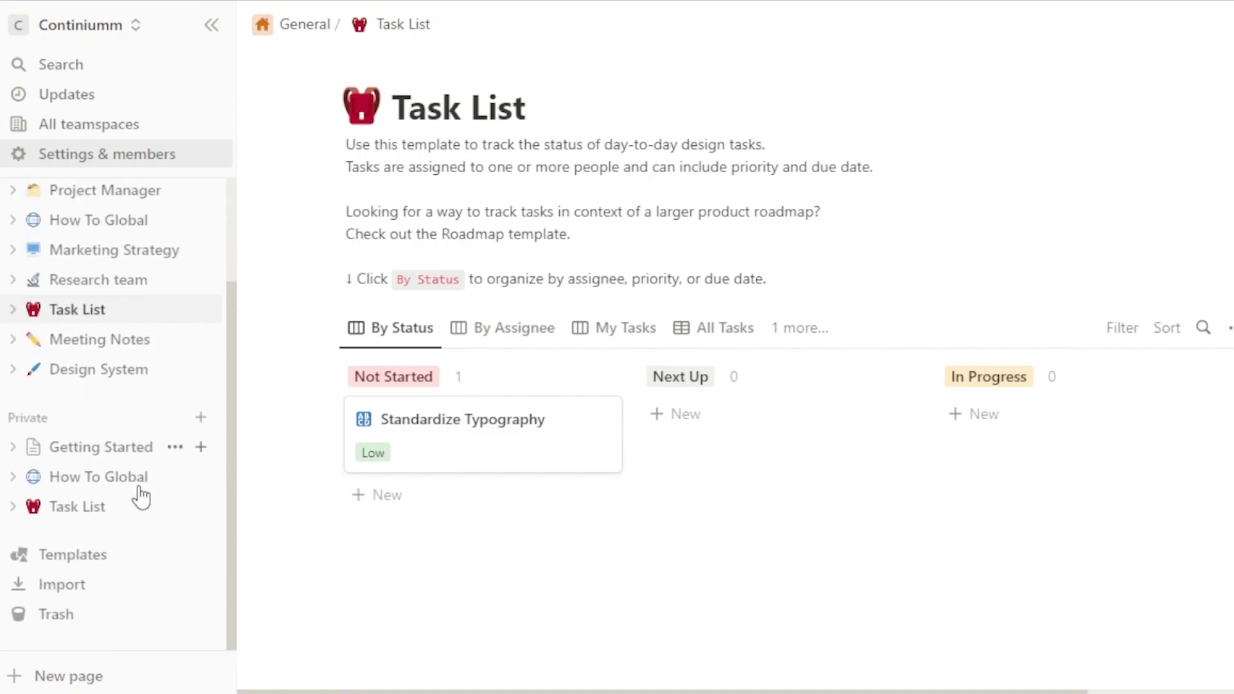
Open the template gallery, scroll to the Student category and preview Class Notes.
{"action": "left_click", "coordinate": [101, 570]}
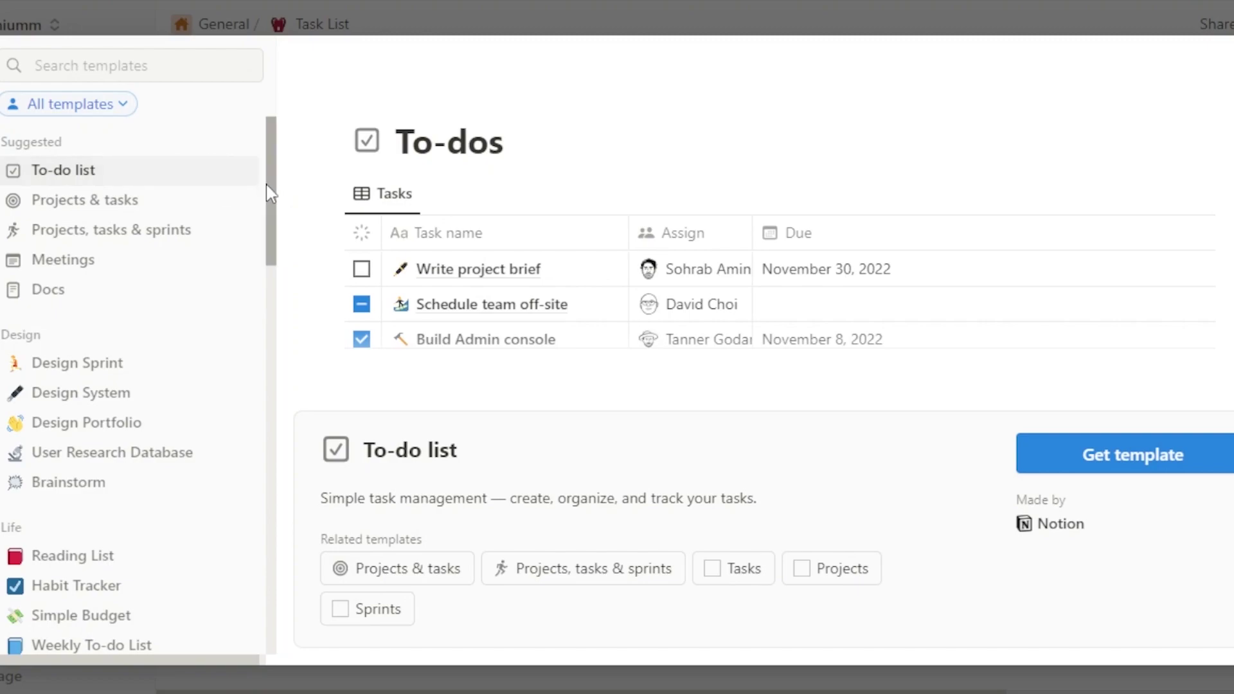
{"action": "scroll", "coordinate": [273, 206], "scroll_direction": "down", "scroll_amount": 1}
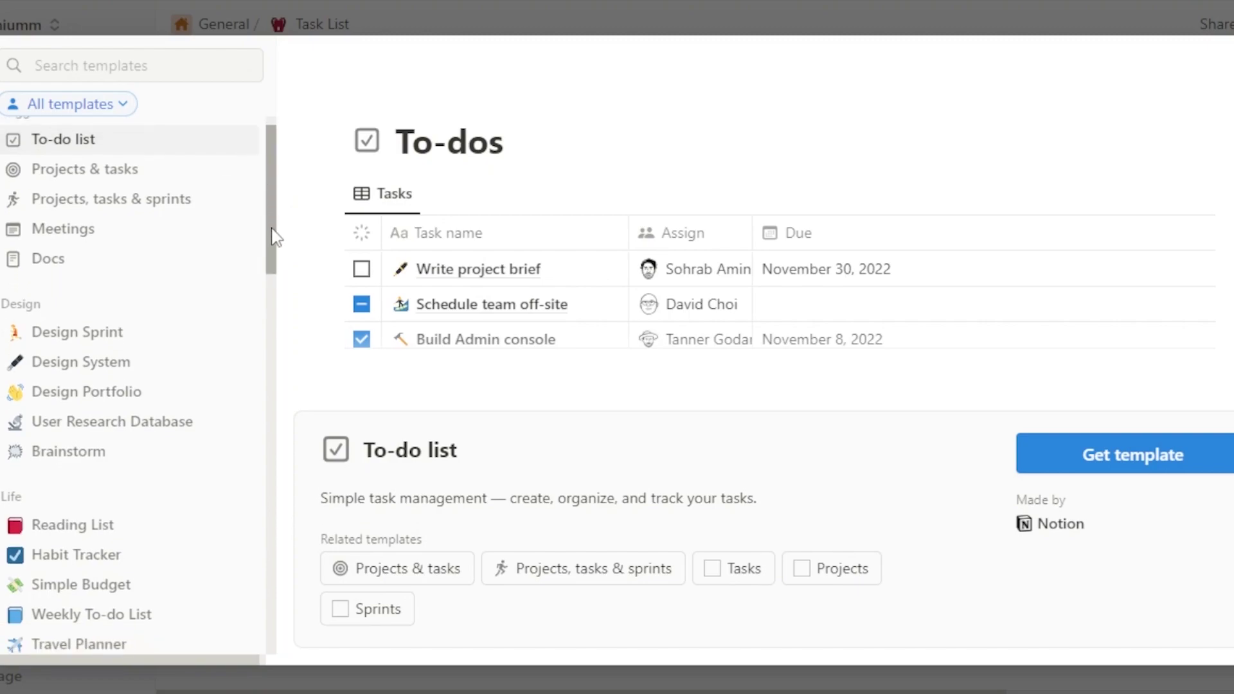
{"action": "scroll", "coordinate": [273, 237], "scroll_direction": "down", "scroll_amount": 4}
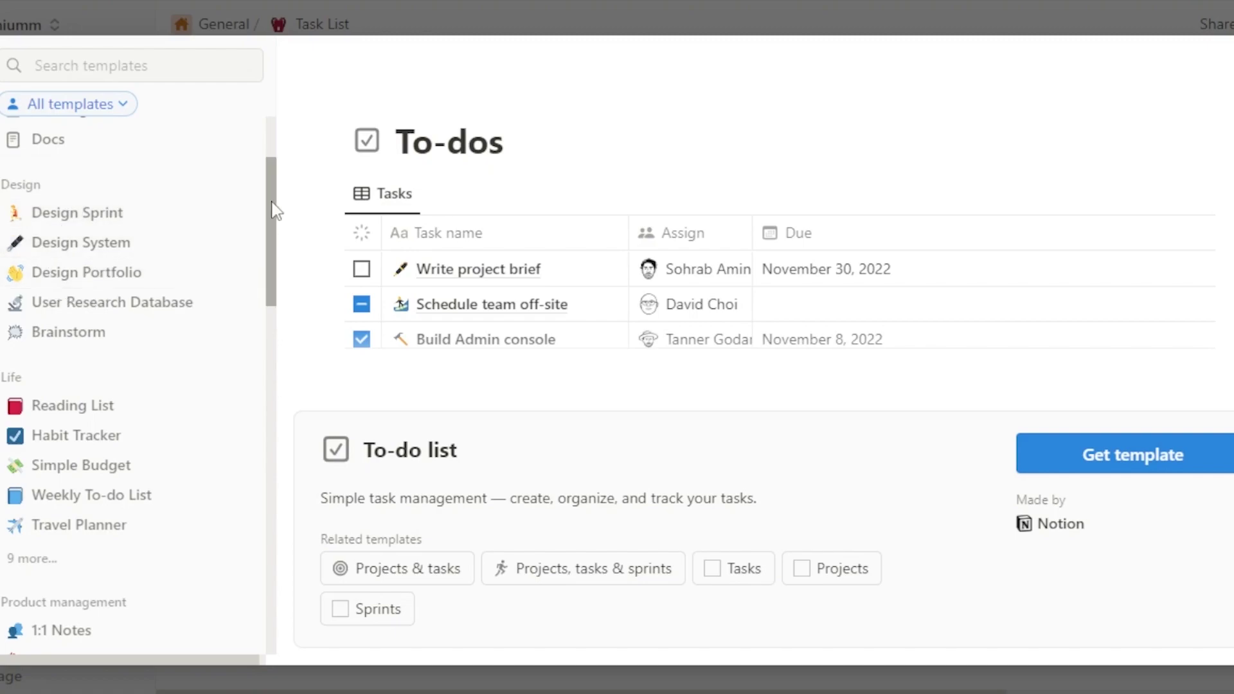
{"action": "left_click_drag", "start_coordinate": [274, 196], "coordinate": [278, 246]}
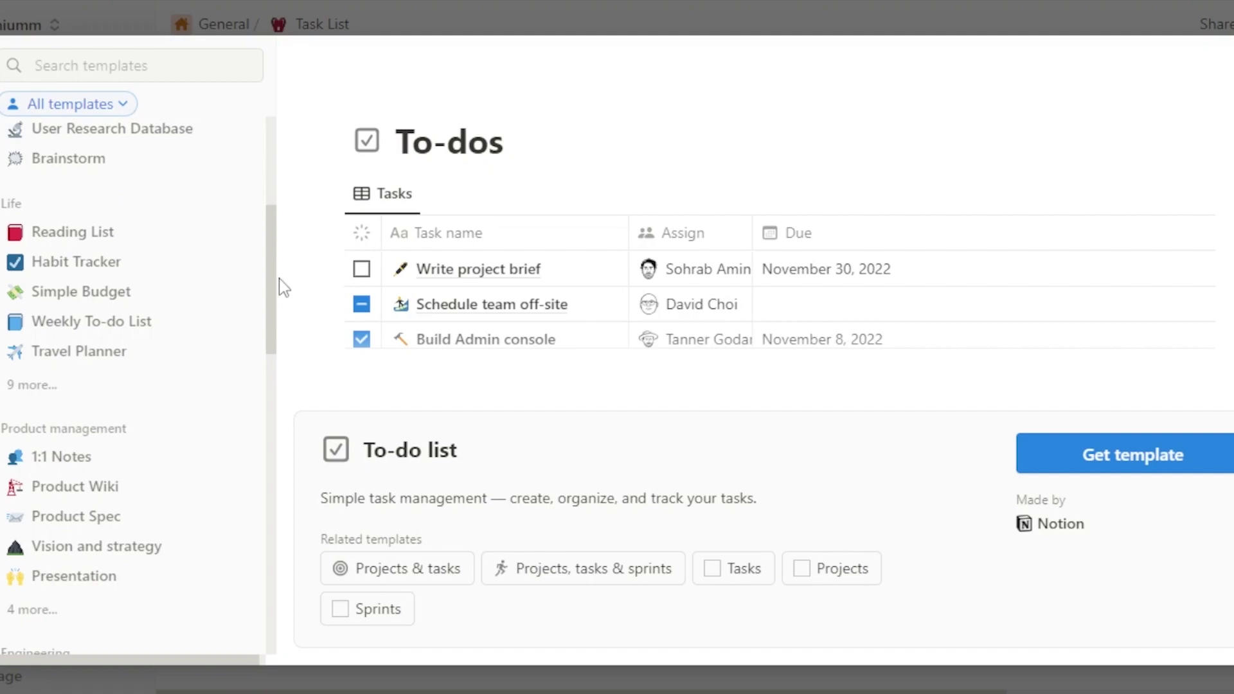
{"action": "scroll", "coordinate": [270, 350], "scroll_direction": "down", "scroll_amount": 8}
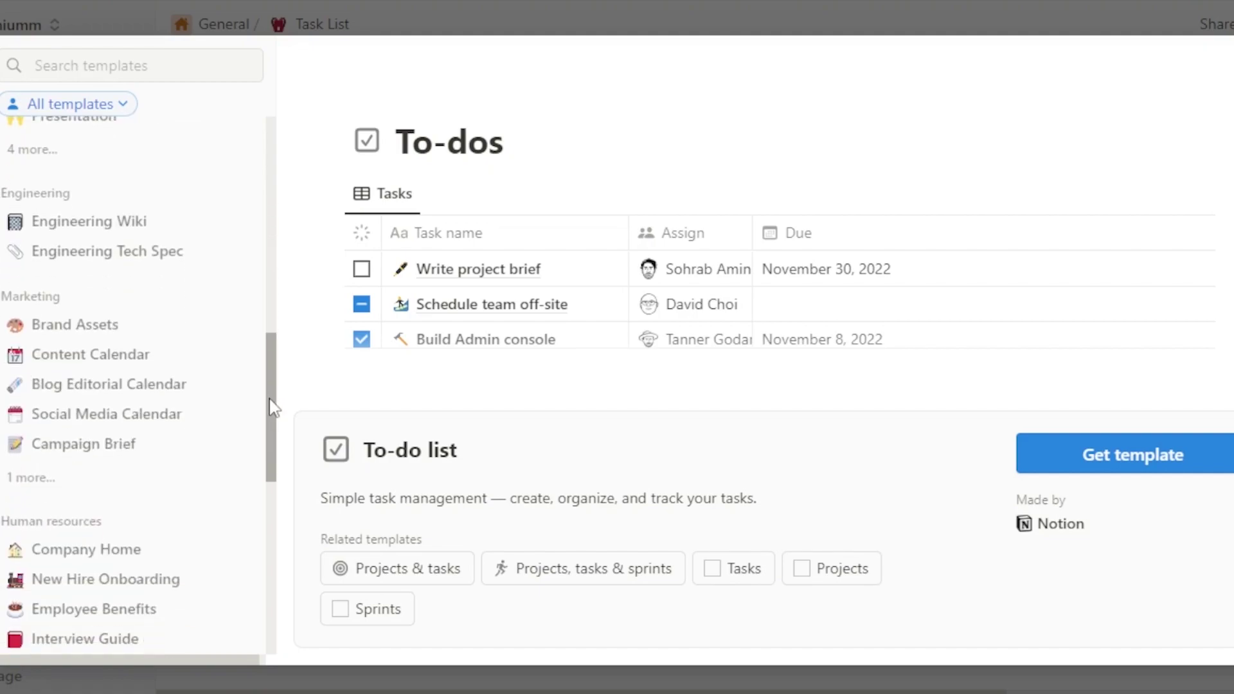
{"action": "left_click_drag", "start_coordinate": [270, 417], "coordinate": [270, 584]}
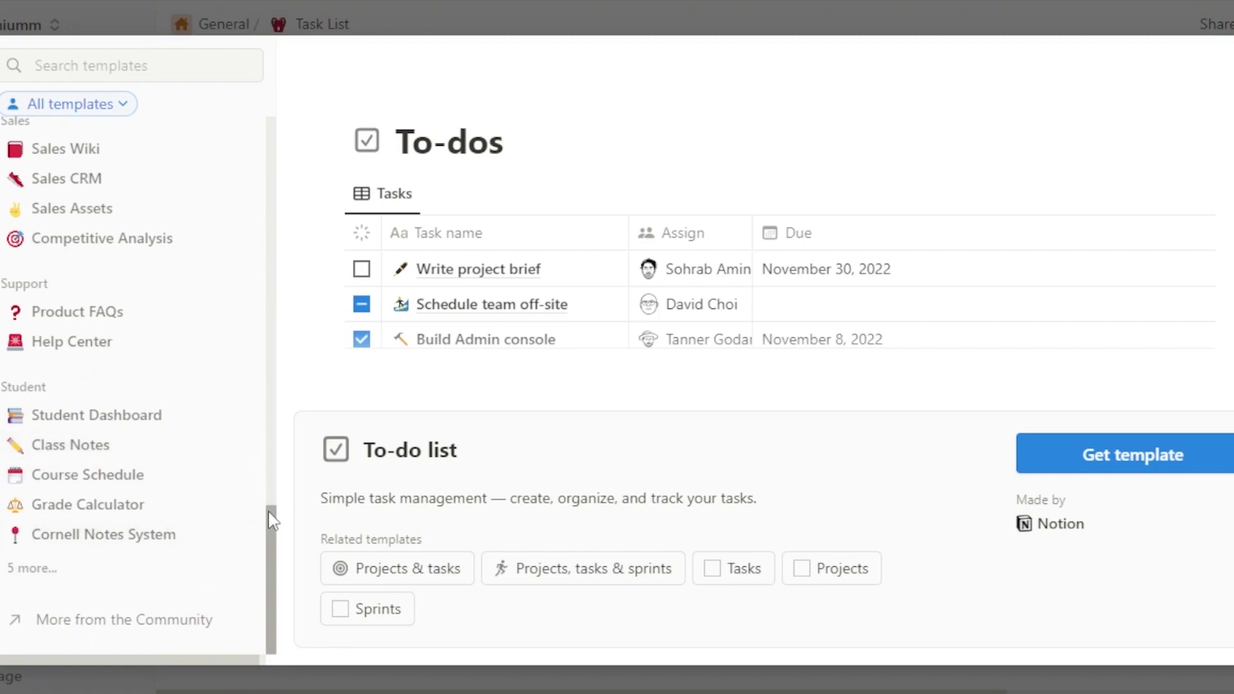
{"action": "left_click_drag", "start_coordinate": [275, 529], "coordinate": [270, 312]}
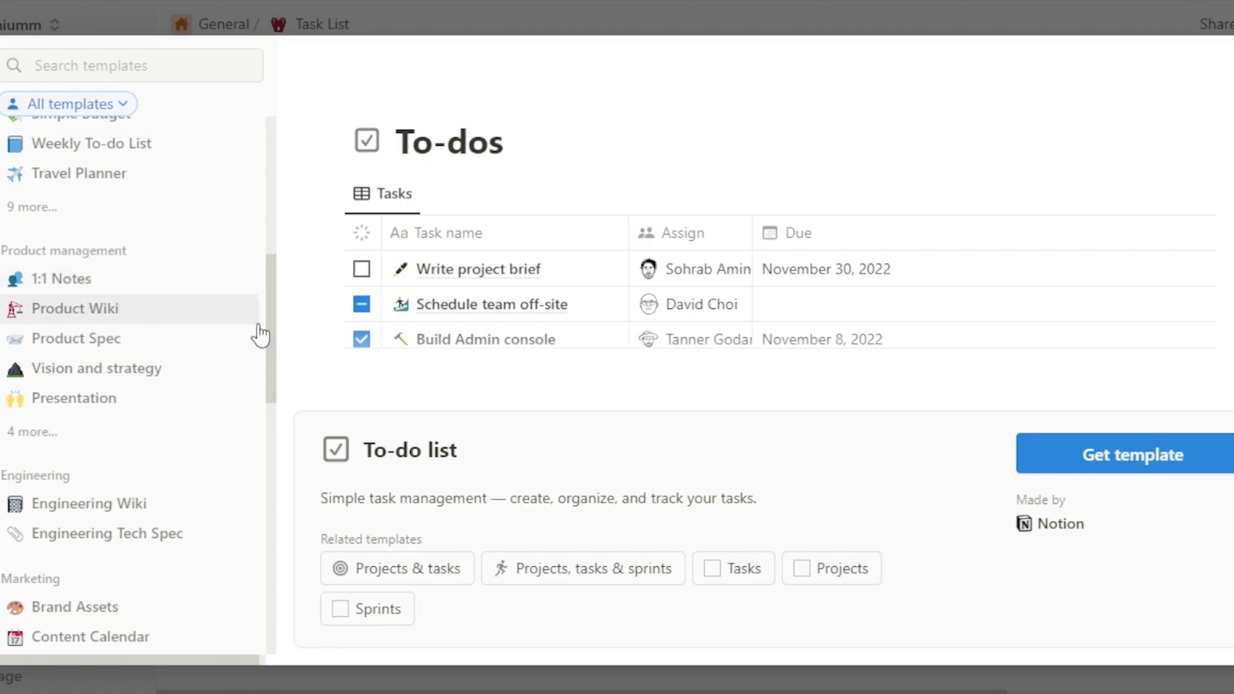
{"action": "scroll", "coordinate": [282, 452], "scroll_direction": "down", "scroll_amount": 10}
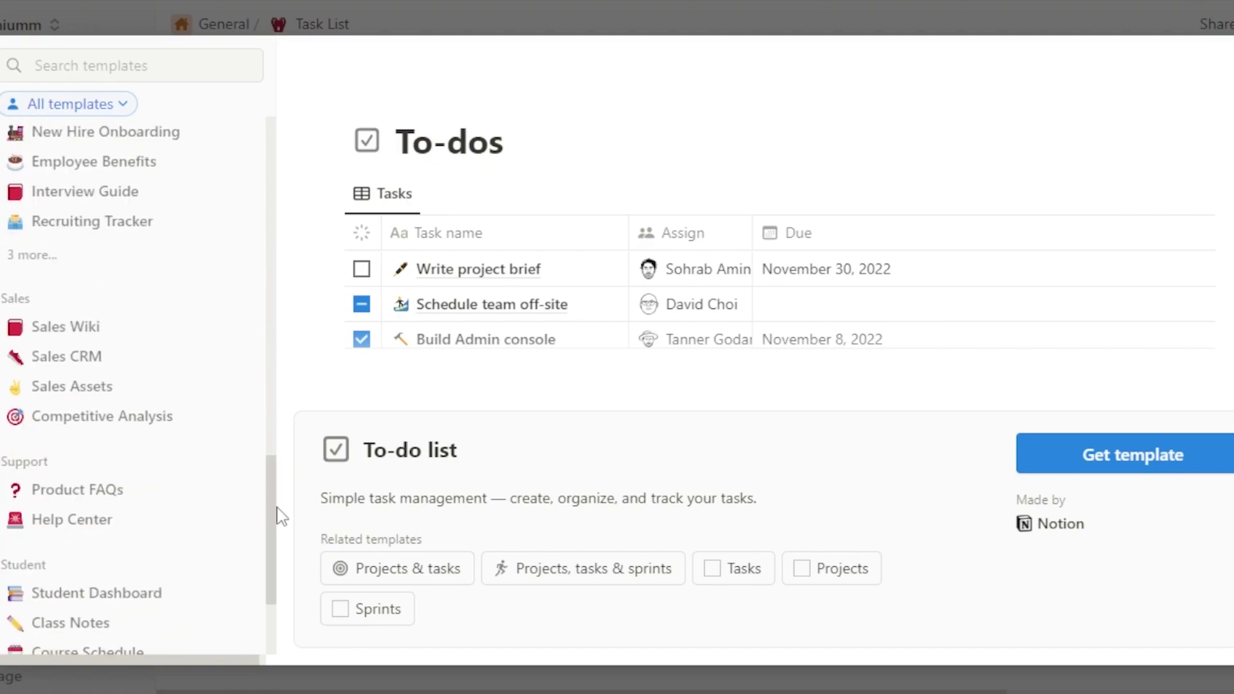
{"action": "scroll", "coordinate": [275, 542], "scroll_direction": "down", "scroll_amount": 3}
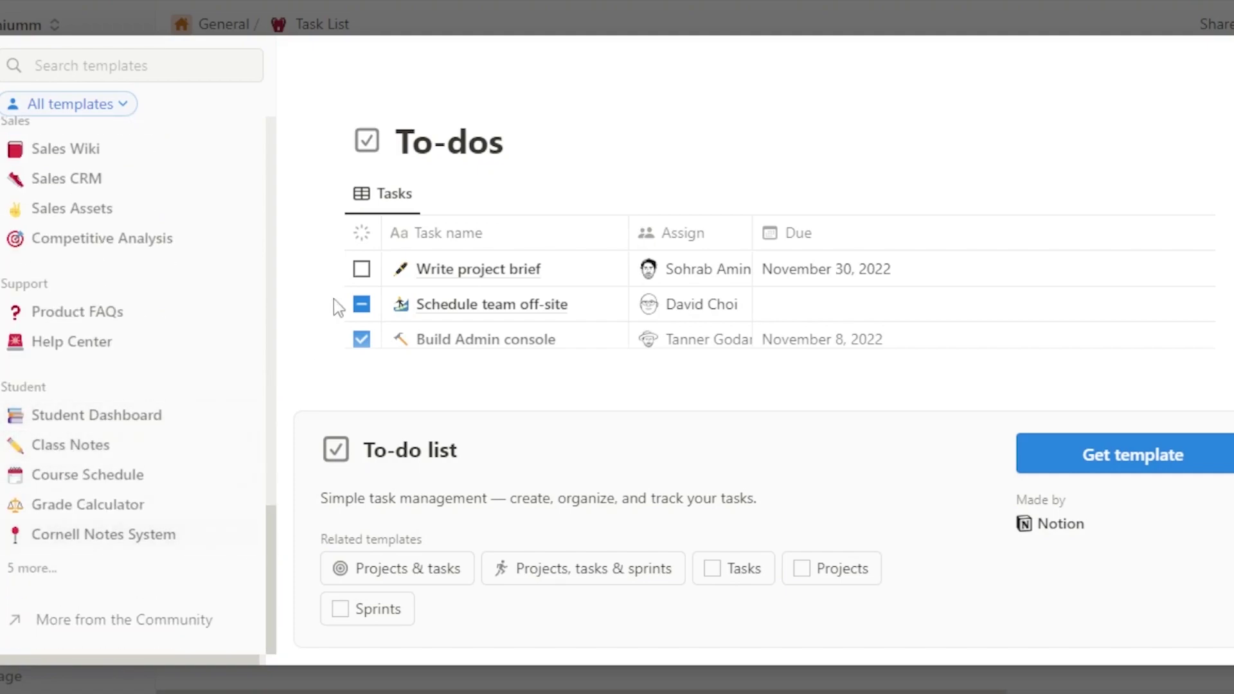
{"action": "left_click", "coordinate": [73, 449]}
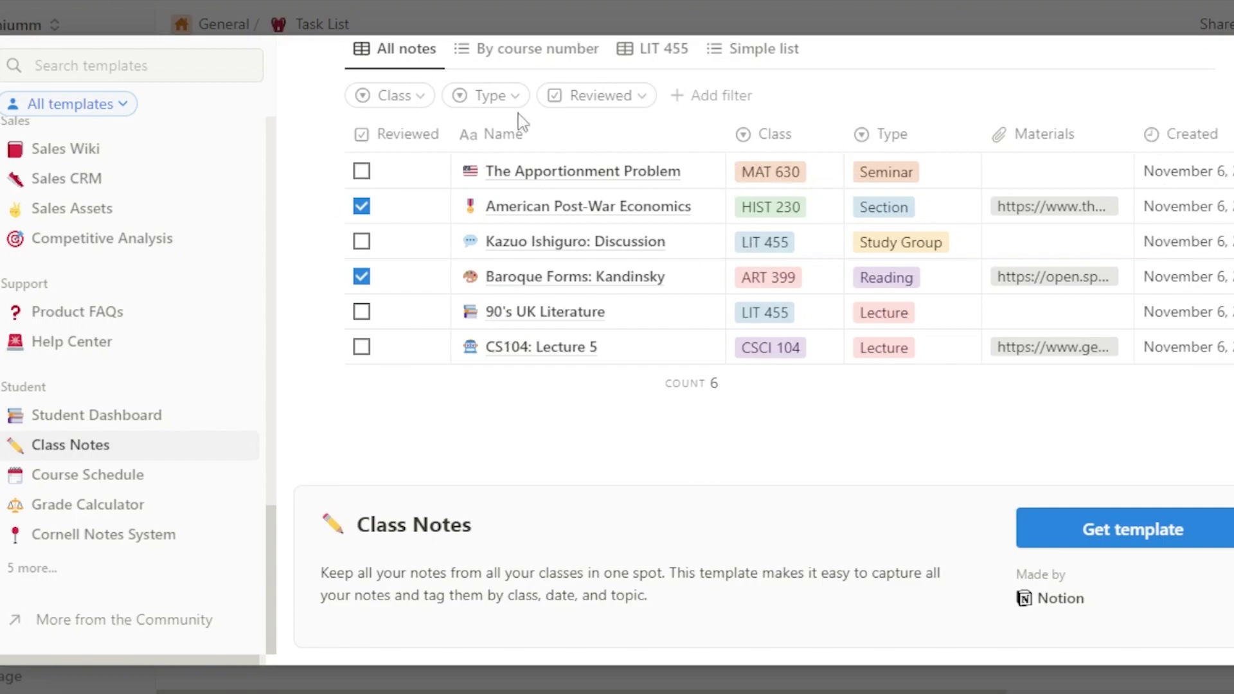
Add Class Notes to General, then untick Reviewed for American Post-War Economics and Baroque Forms: Kandinsky.
{"action": "left_click", "coordinate": [1097, 543]}
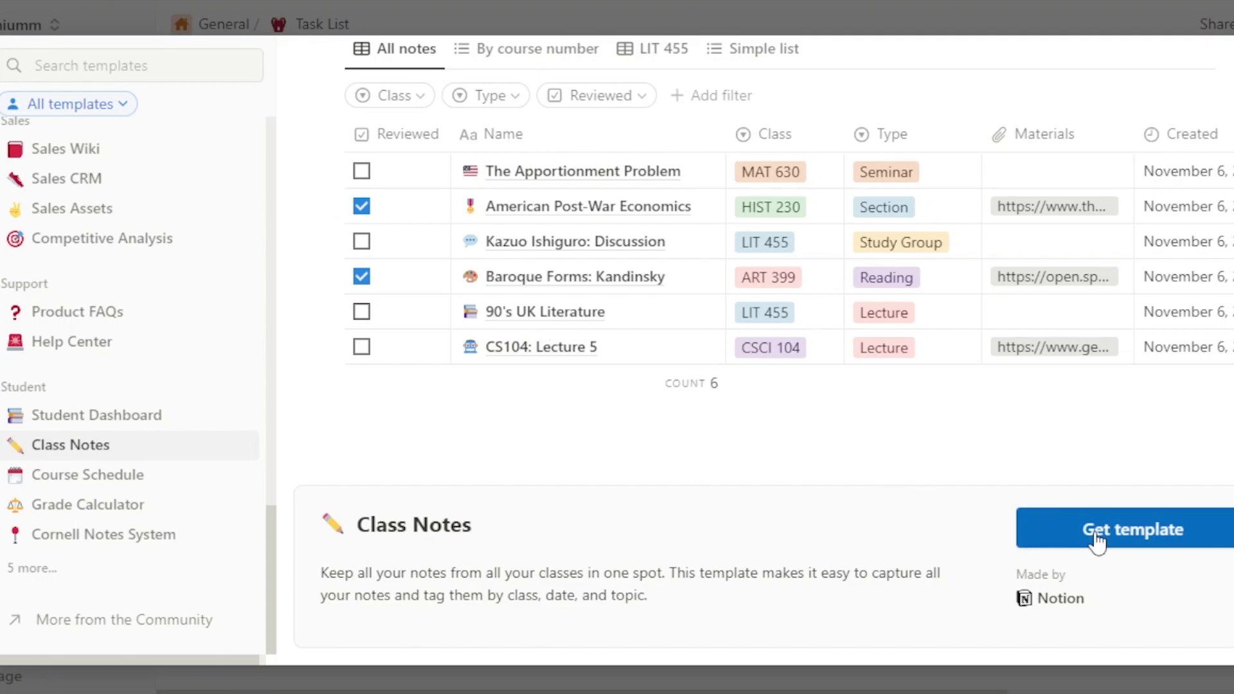
{"action": "left_click", "coordinate": [1060, 604]}
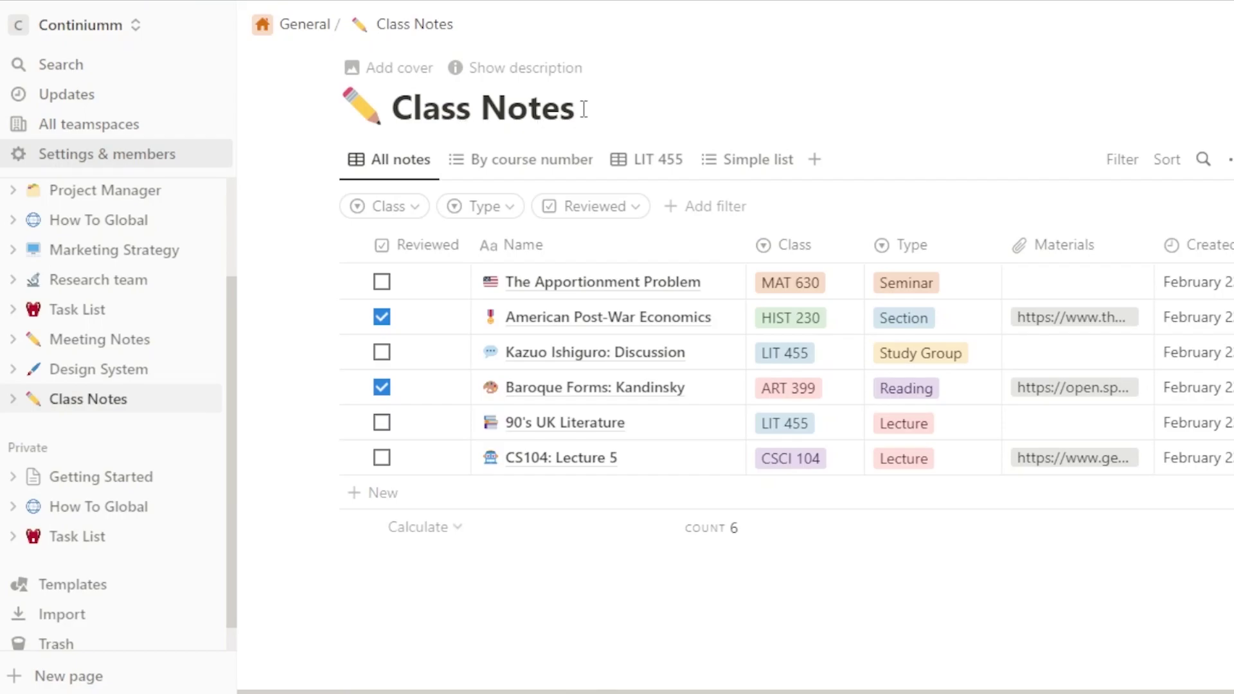
{"action": "left_click", "coordinate": [362, 113]}
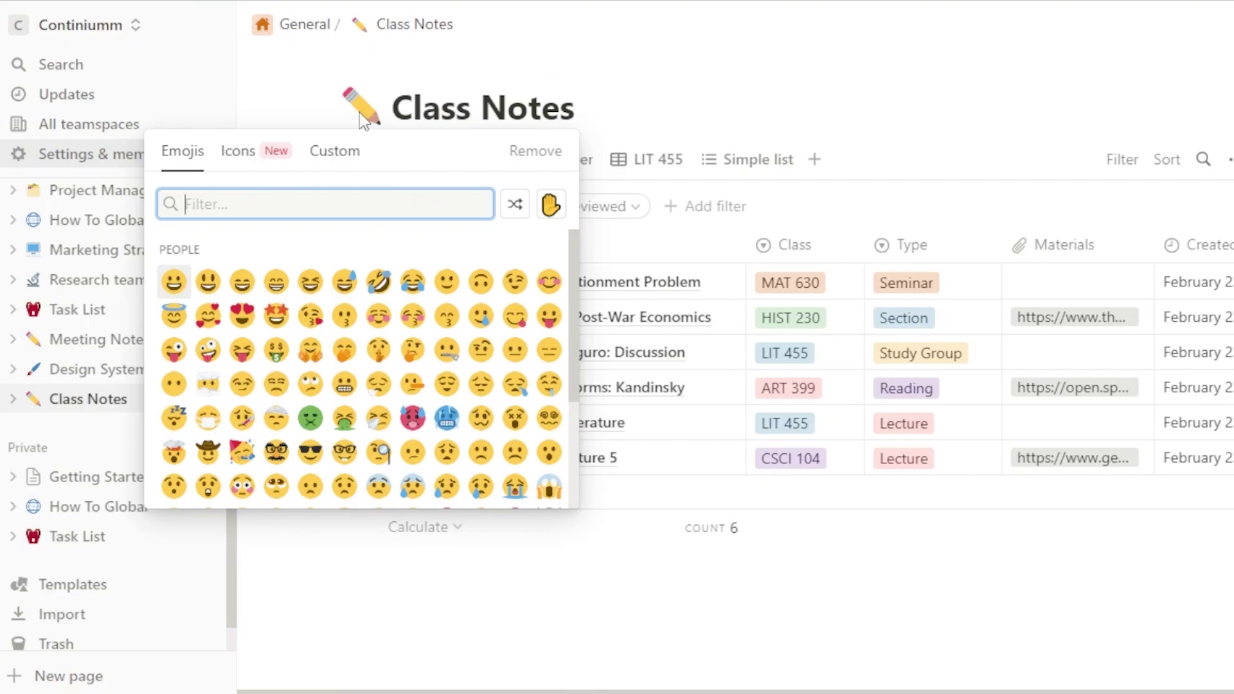
{"action": "left_click", "coordinate": [639, 75]}
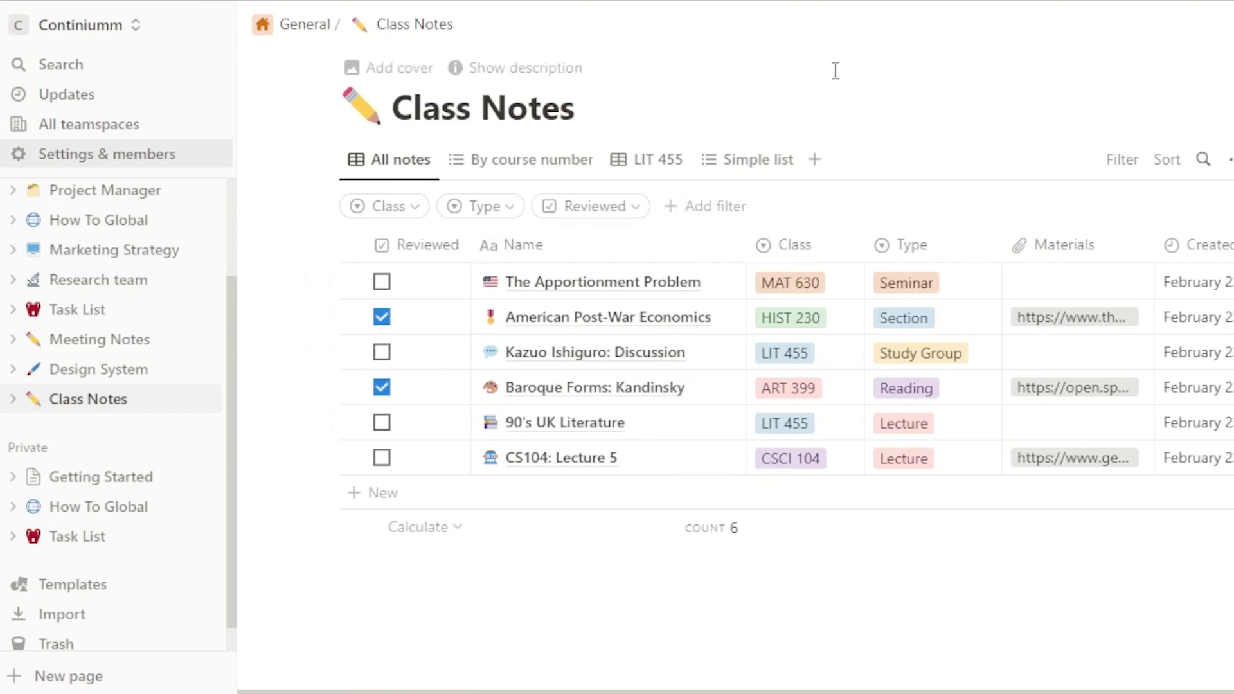
{"action": "left_click", "coordinate": [382, 317]}
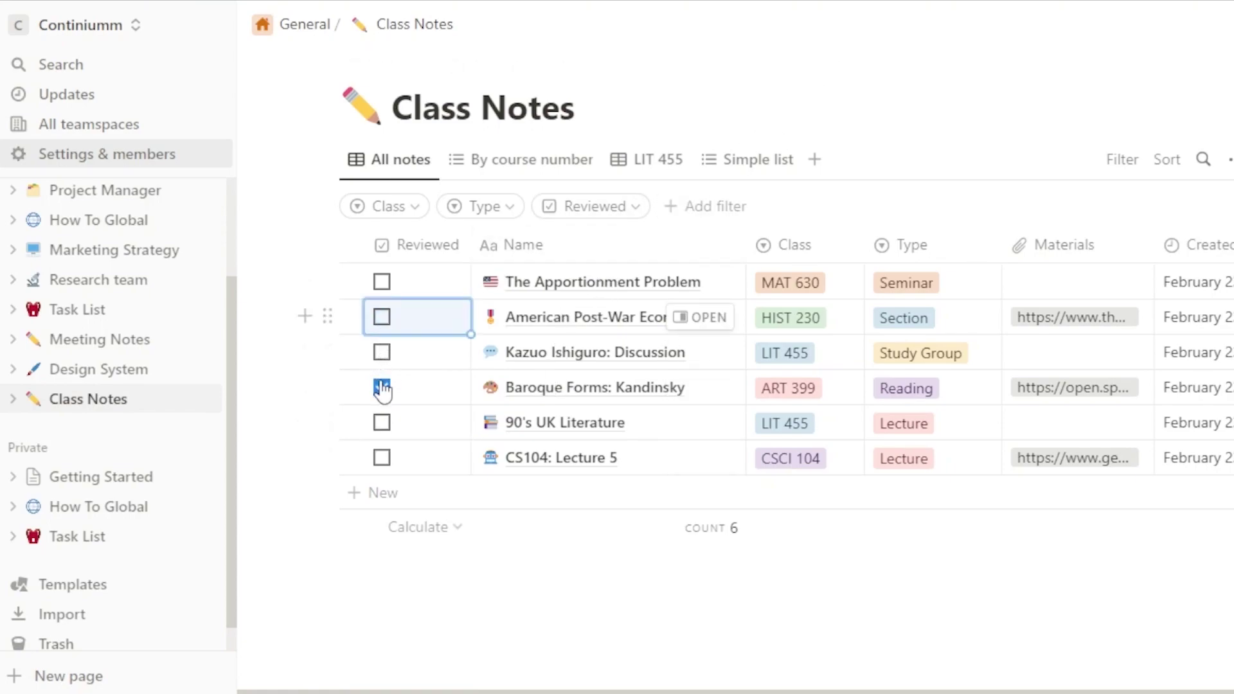
{"action": "left_click", "coordinate": [382, 386]}
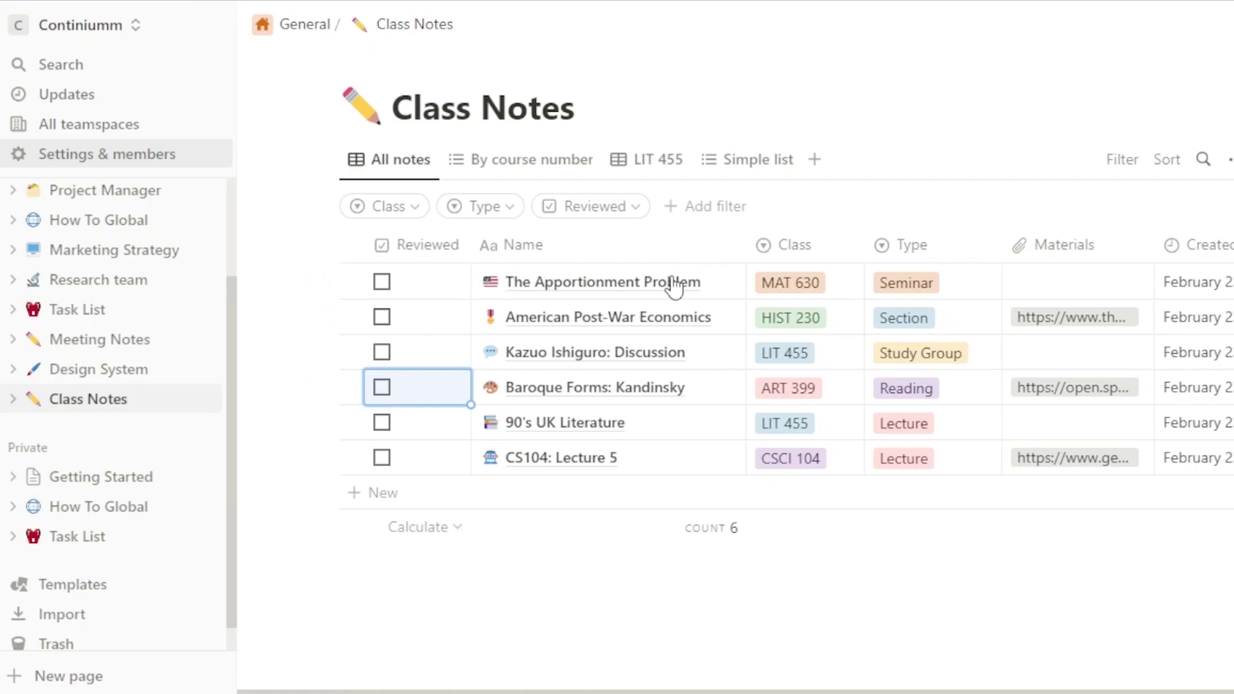
{"action": "left_click", "coordinate": [705, 283]}
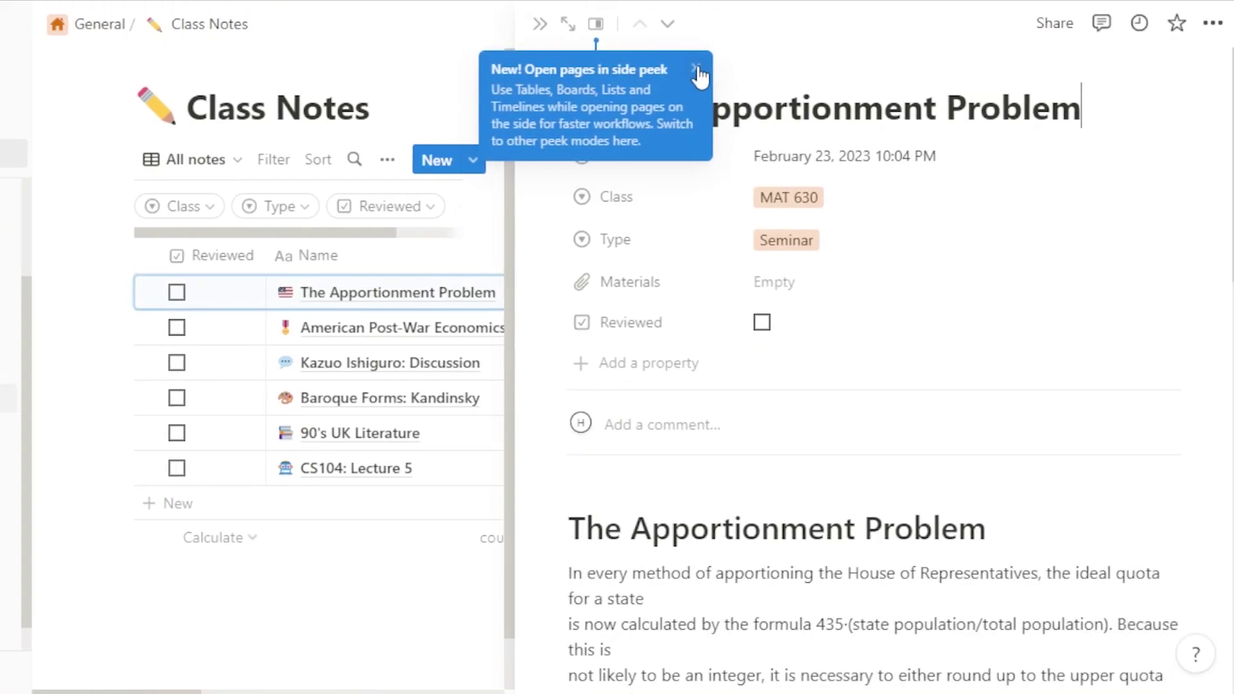
{"action": "left_click", "coordinate": [772, 67]}
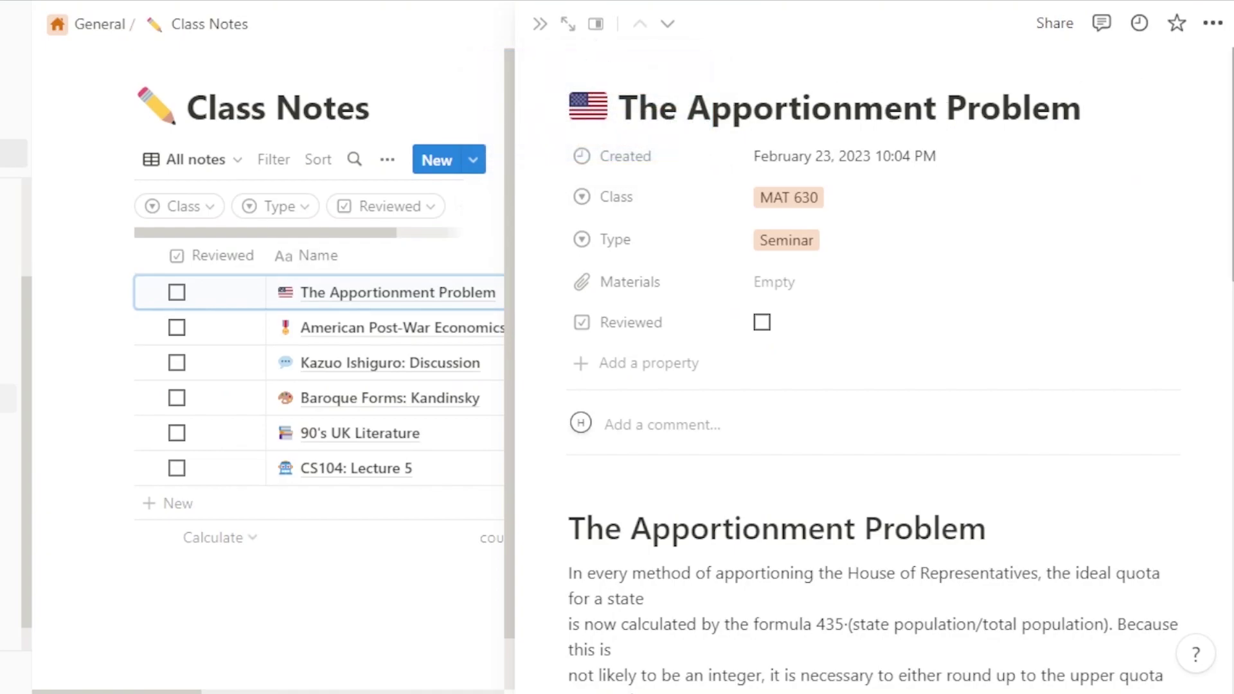
{"action": "scroll", "coordinate": [874, 385], "scroll_direction": "down", "scroll_amount": 1}
{"action": "scroll", "coordinate": [874, 386], "scroll_direction": "down", "scroll_amount": 9}
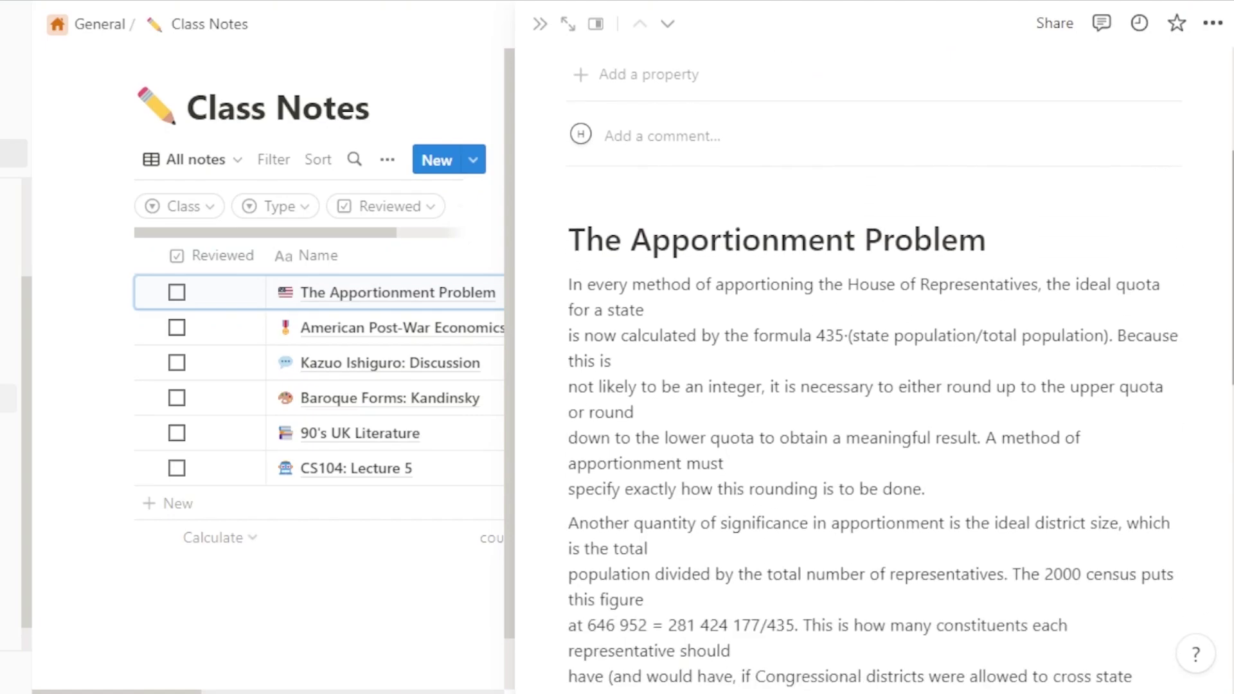
{"action": "scroll", "coordinate": [870, 362], "scroll_direction": "up", "scroll_amount": 10}
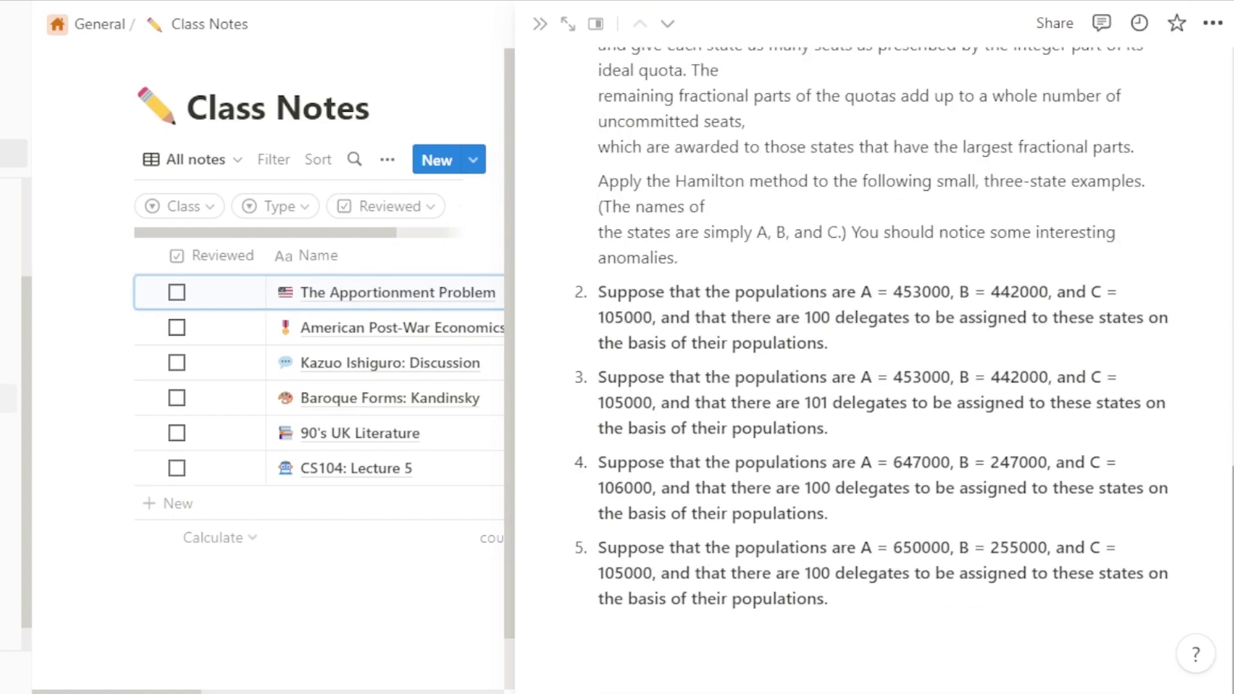
{"action": "scroll", "coordinate": [1058, 209], "scroll_direction": "up", "scroll_amount": 7}
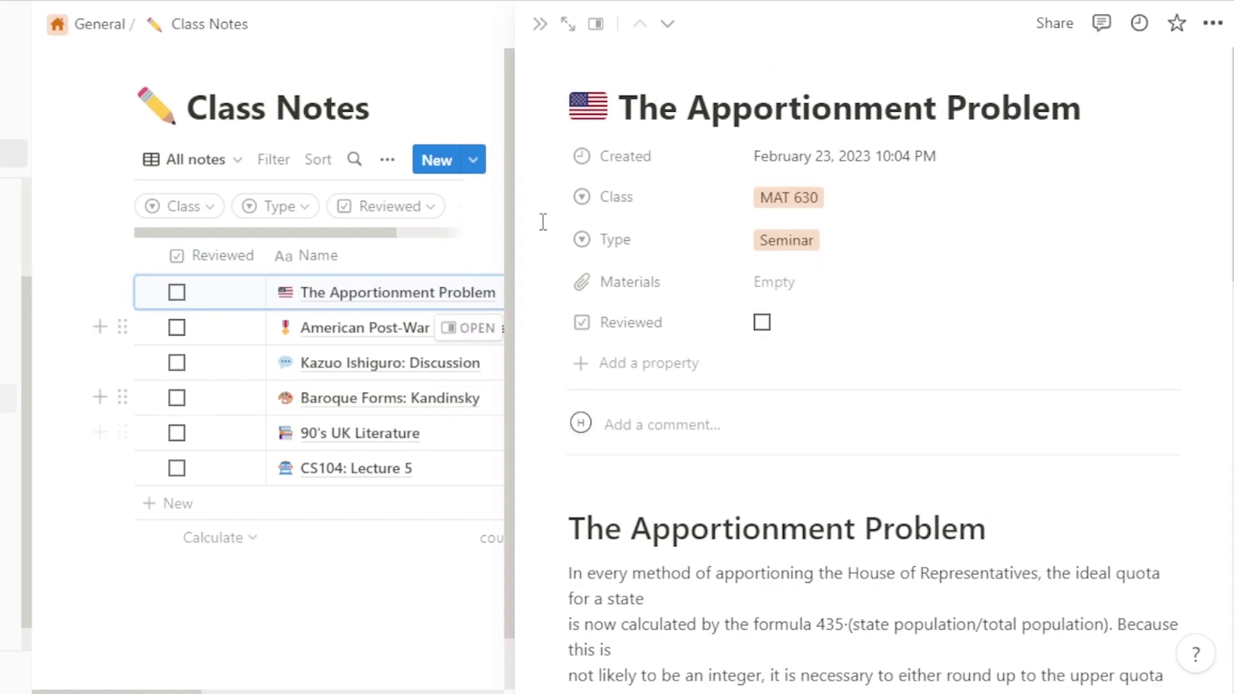
{"action": "left_click", "coordinate": [566, 23]}
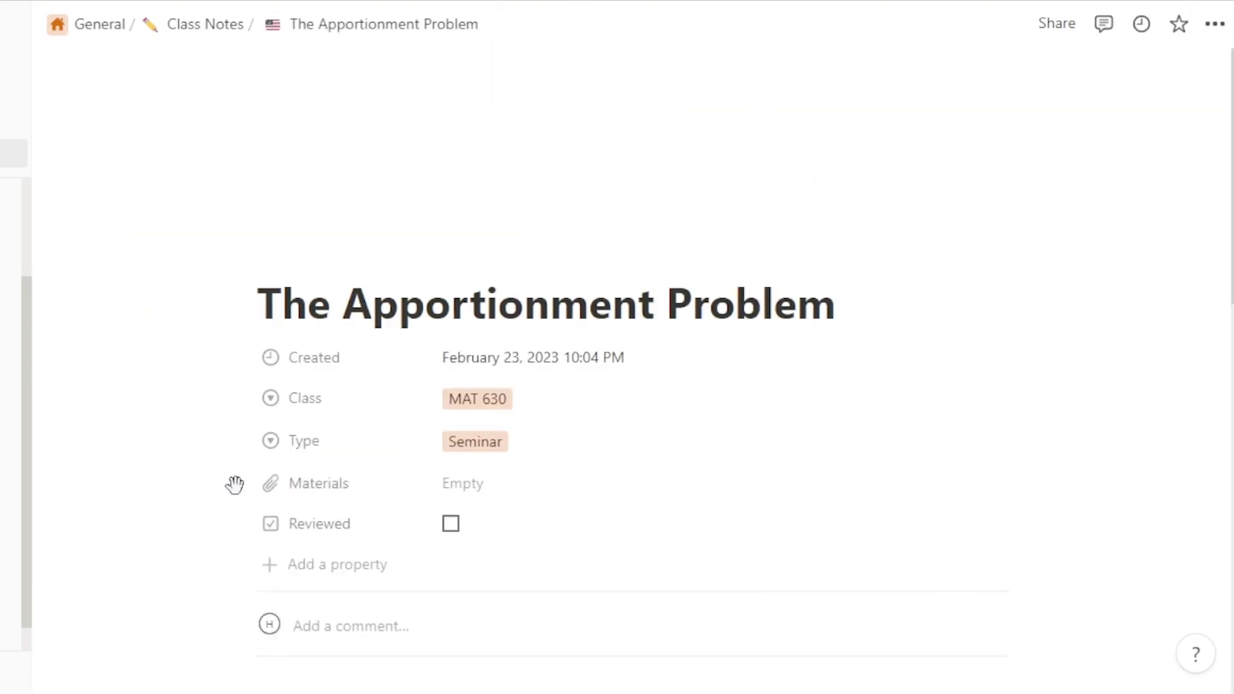
{"action": "left_click", "coordinate": [98, 410]}
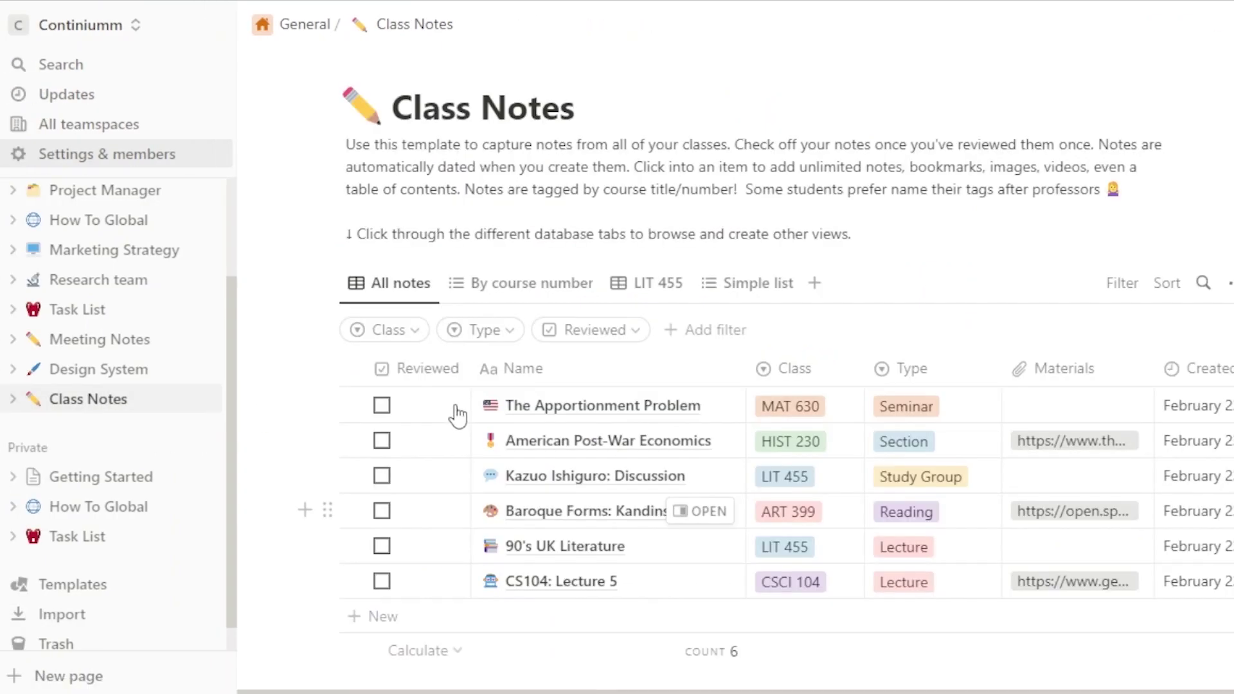
Add a new row named 'Test Note' and open it in the side panel.
{"action": "left_click", "coordinate": [373, 623]}
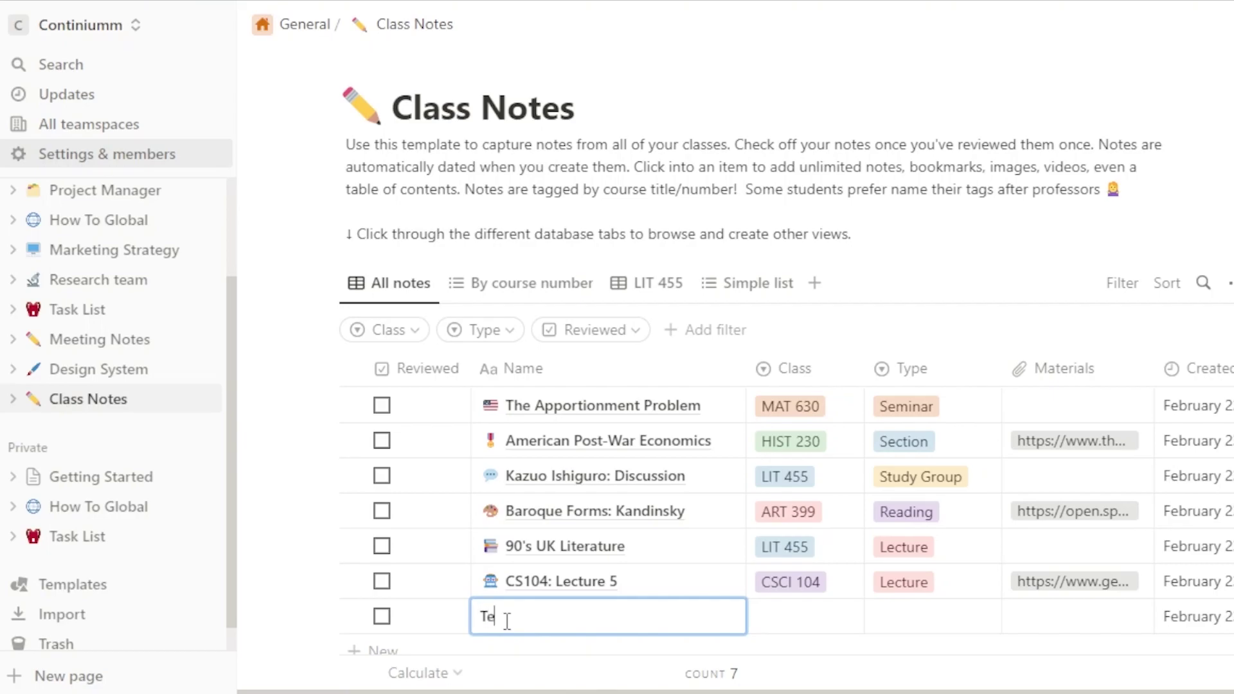
{"action": "key", "text": "Escape"}
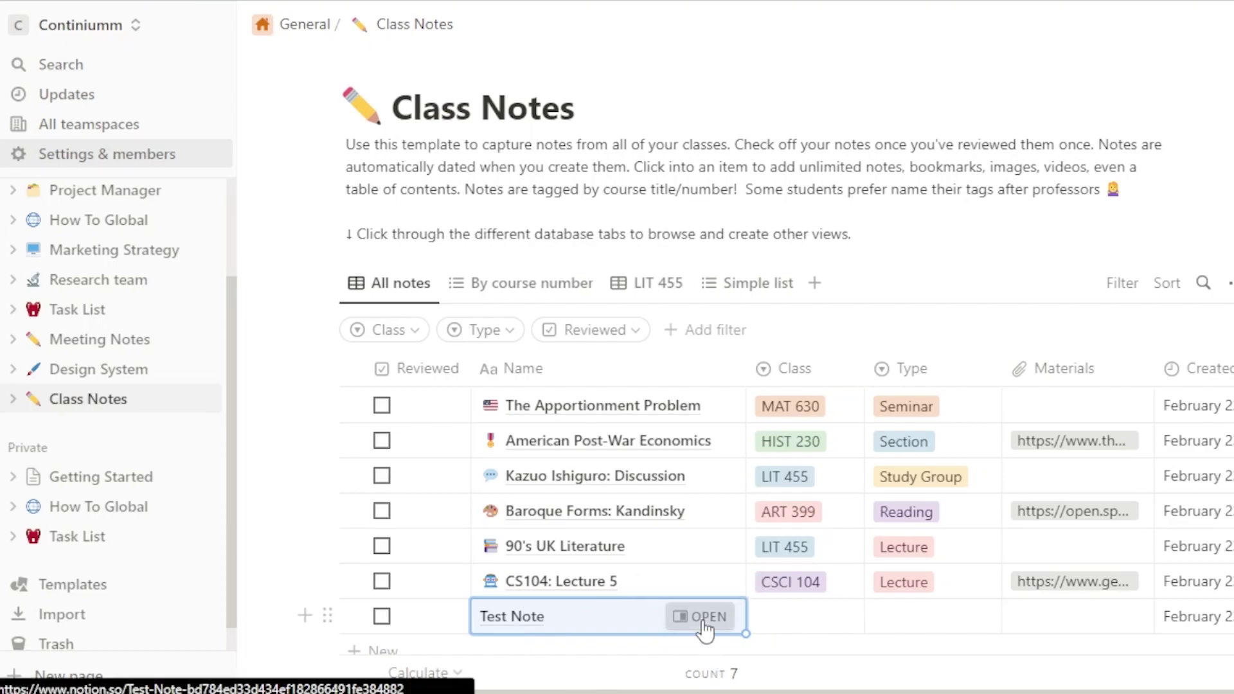
{"action": "left_click", "coordinate": [706, 617]}
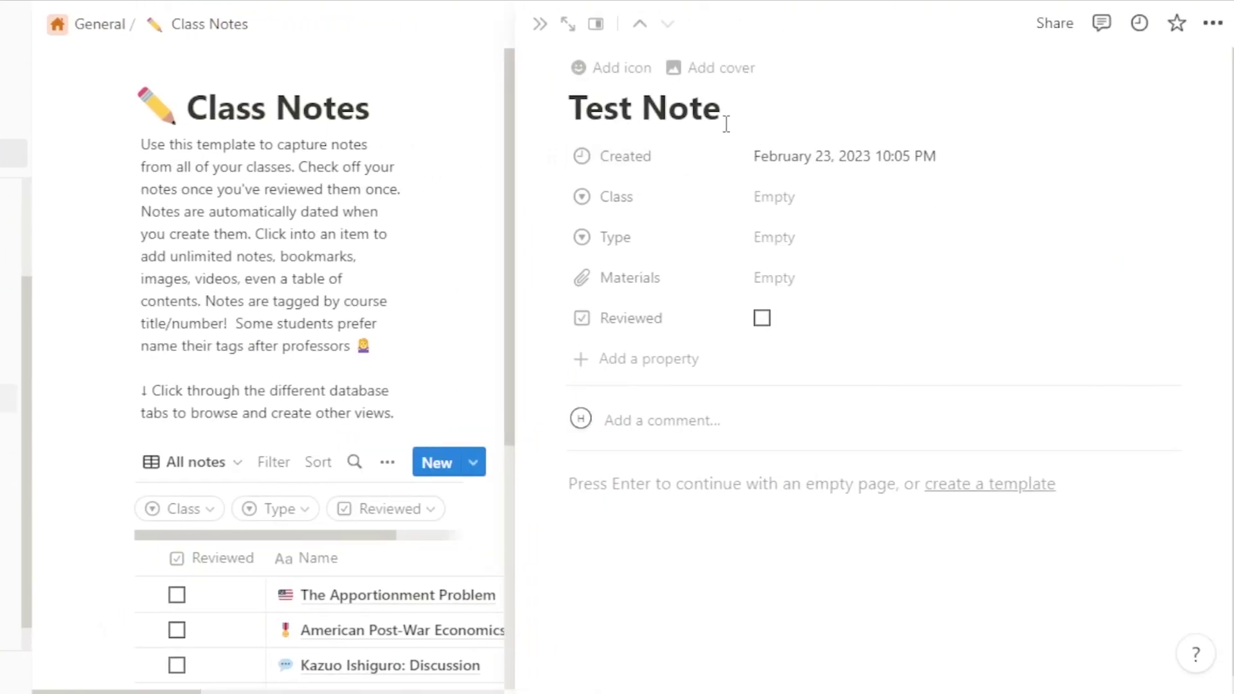
Set Test Note's page icon to the nerd-face emoji.
{"action": "left_click", "coordinate": [588, 70]}
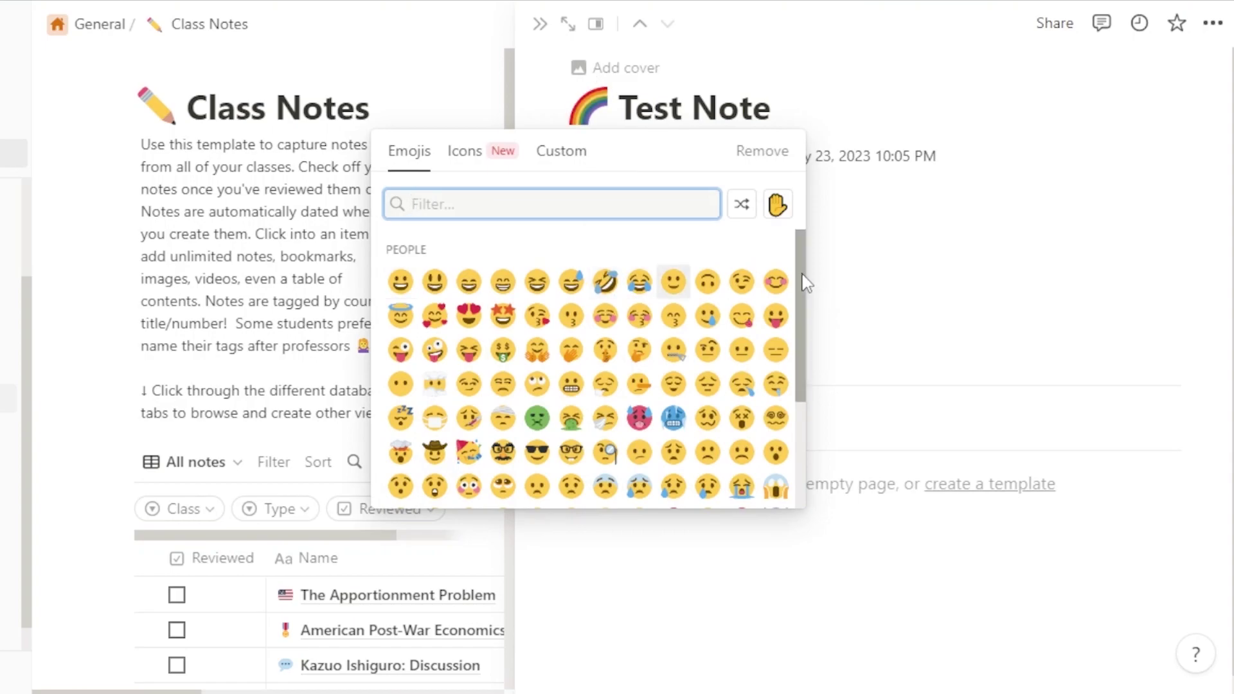
{"action": "left_click_drag", "start_coordinate": [804, 278], "coordinate": [806, 429]}
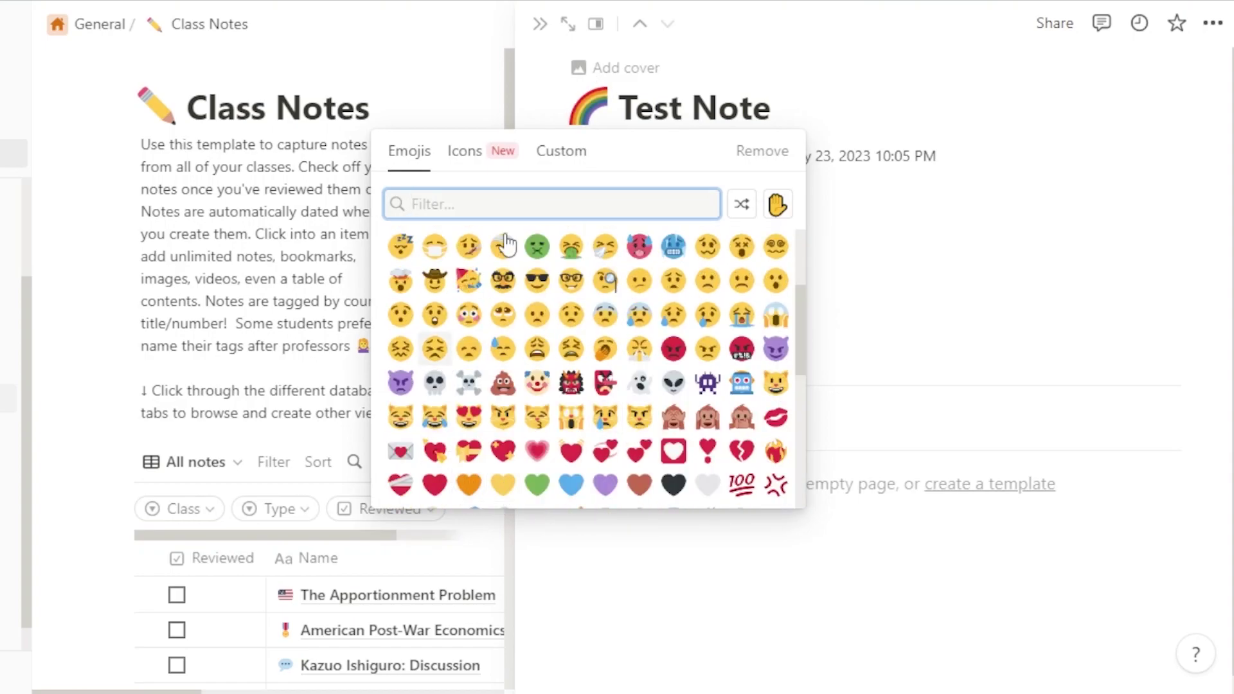
{"action": "left_click", "coordinate": [571, 280]}
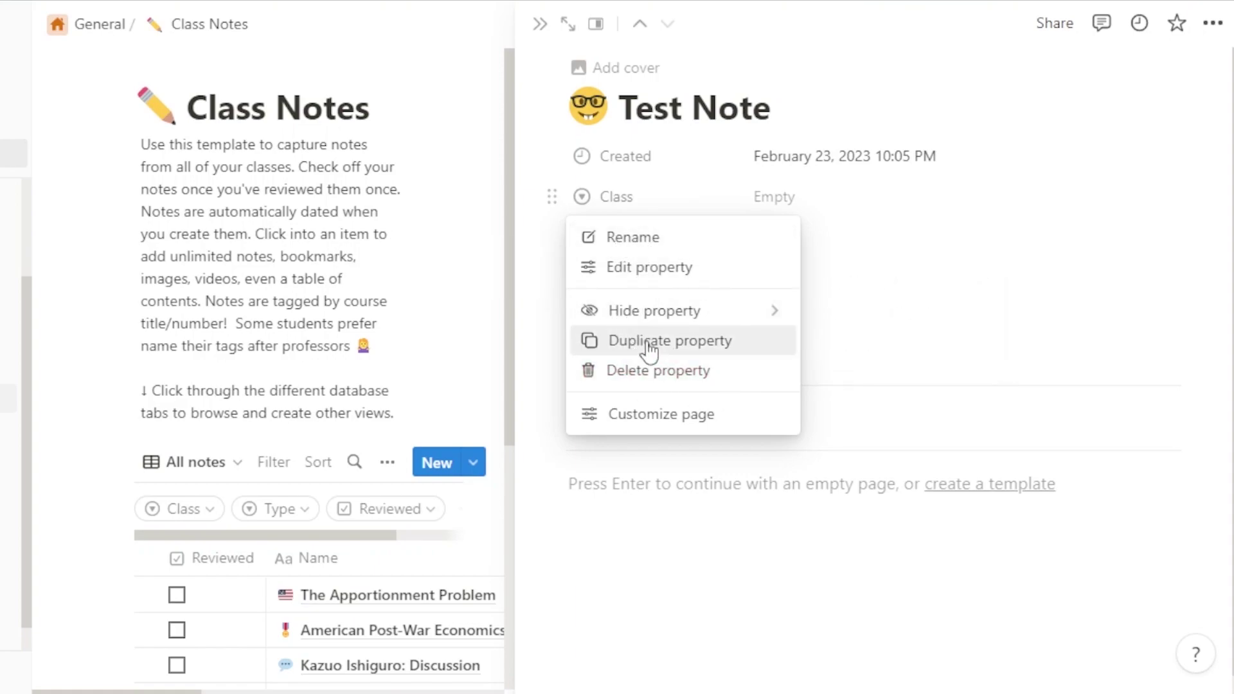
Set Test Note's Class to MAT 630 and Type to Lecture, then open Materials.
{"action": "left_click", "coordinate": [775, 204]}
{"action": "left_click", "coordinate": [774, 199]}
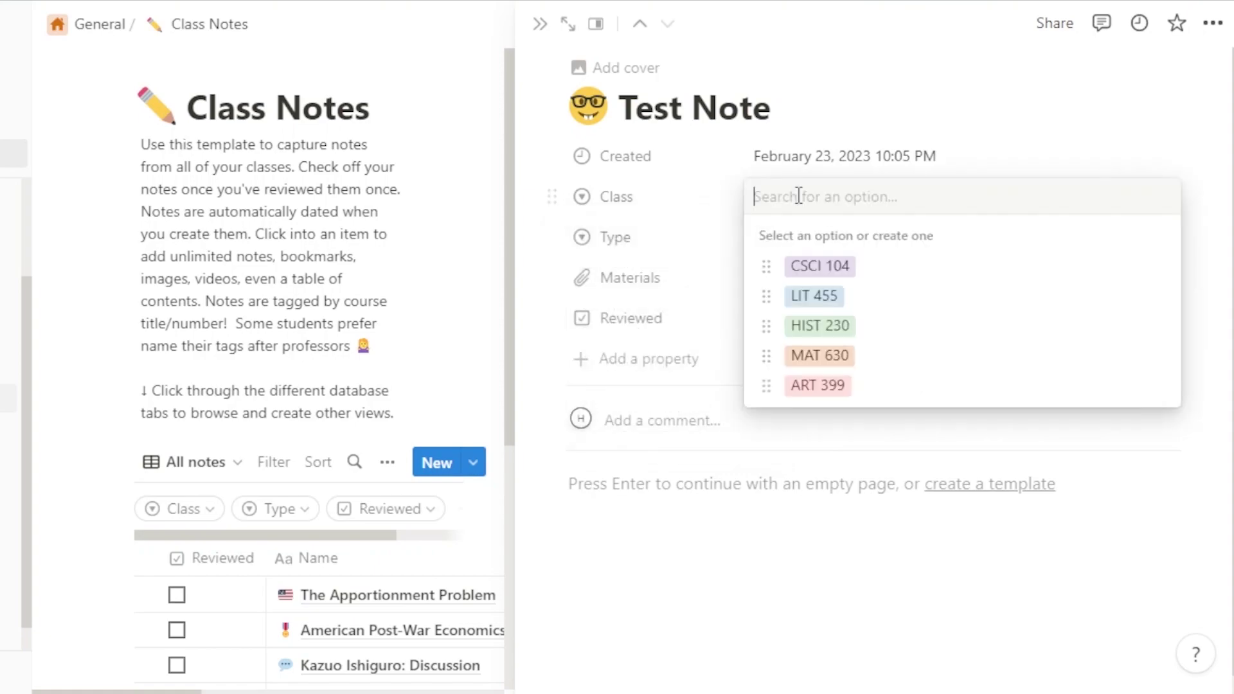
{"action": "left_click", "coordinate": [809, 357]}
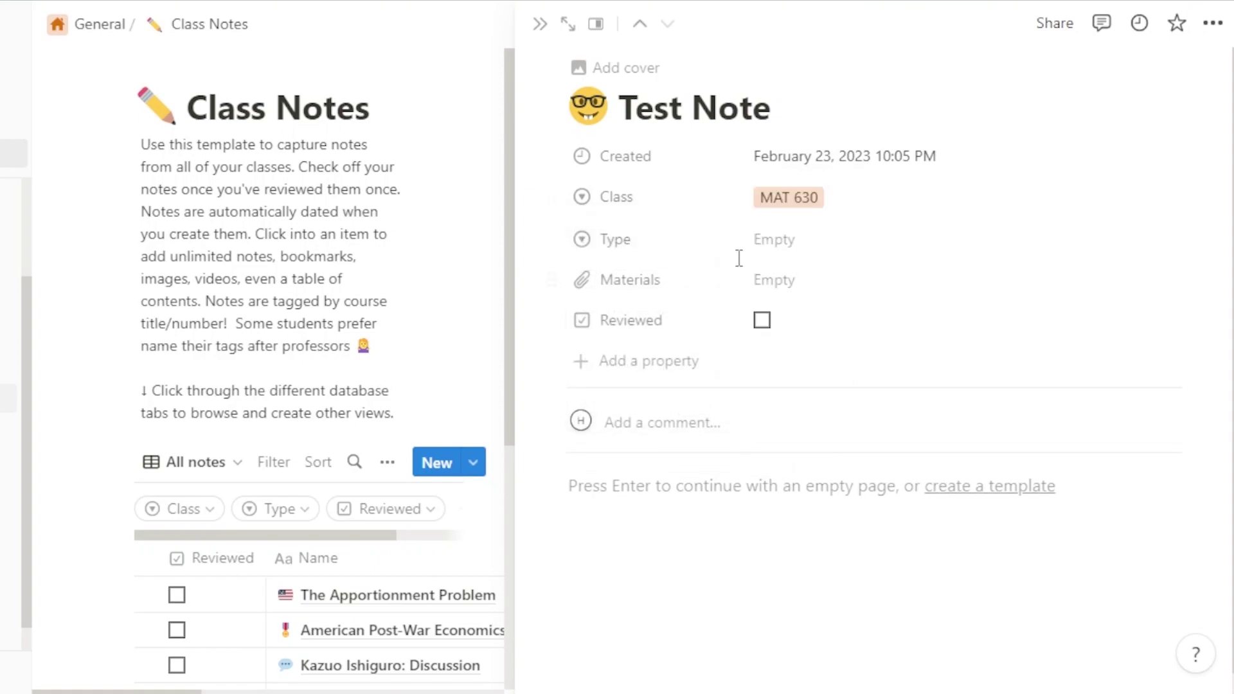
{"action": "left_click", "coordinate": [780, 245]}
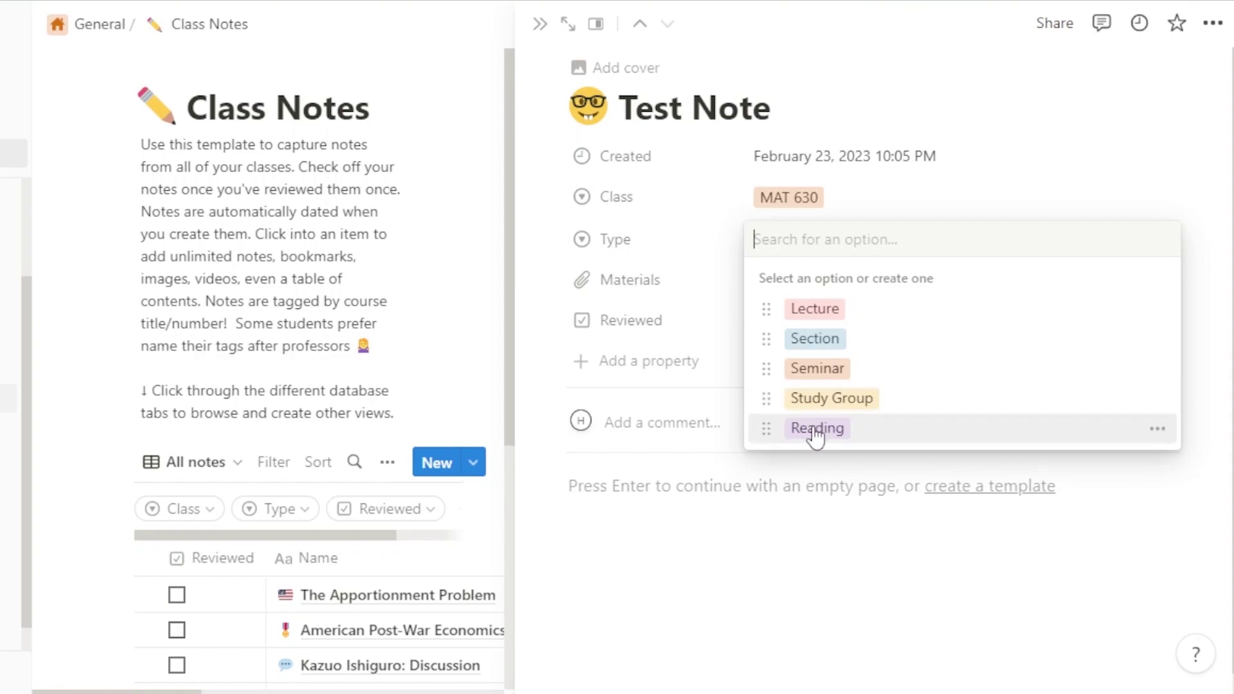
{"action": "left_click", "coordinate": [803, 309]}
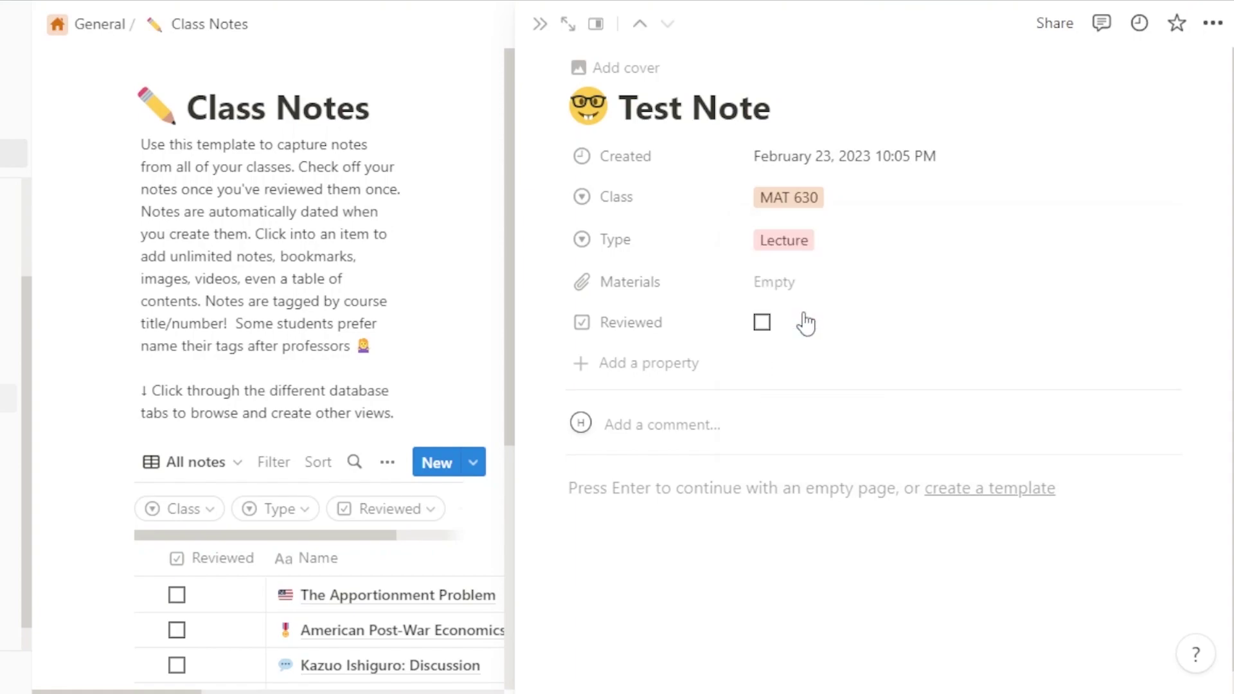
{"action": "left_click", "coordinate": [770, 288]}
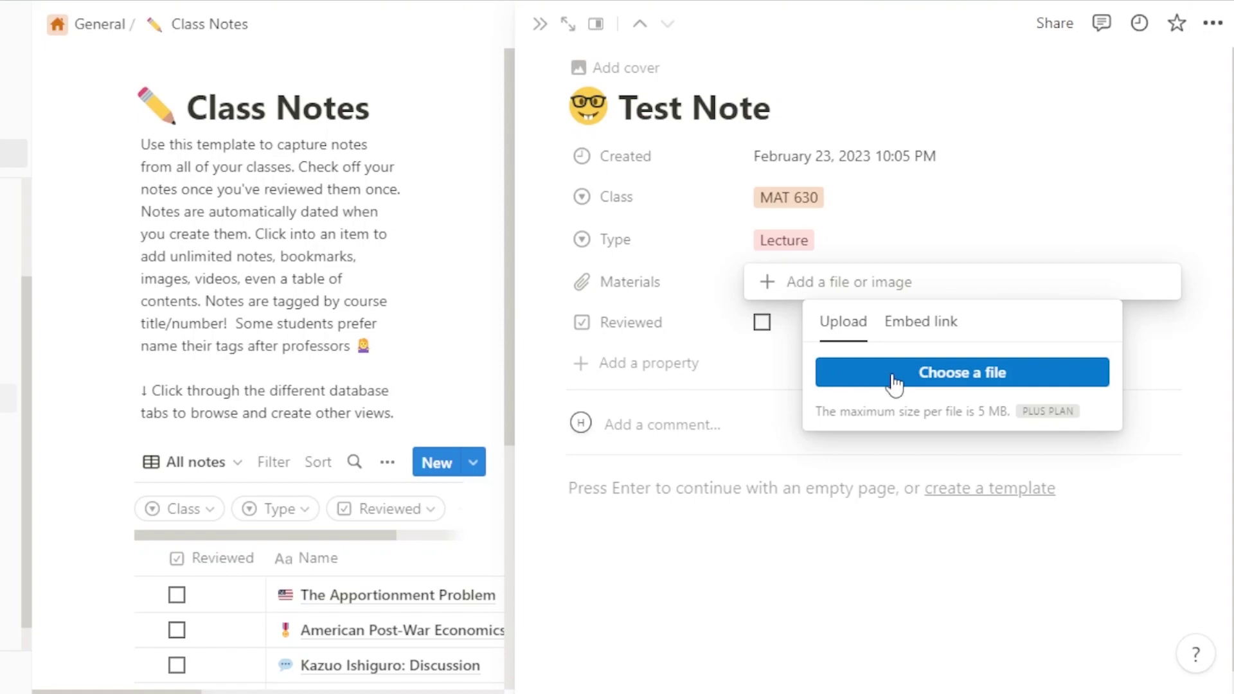
Close the Materials attach options without adding anything and tick Test Note's Reviewed box.
{"action": "left_click", "coordinate": [903, 326]}
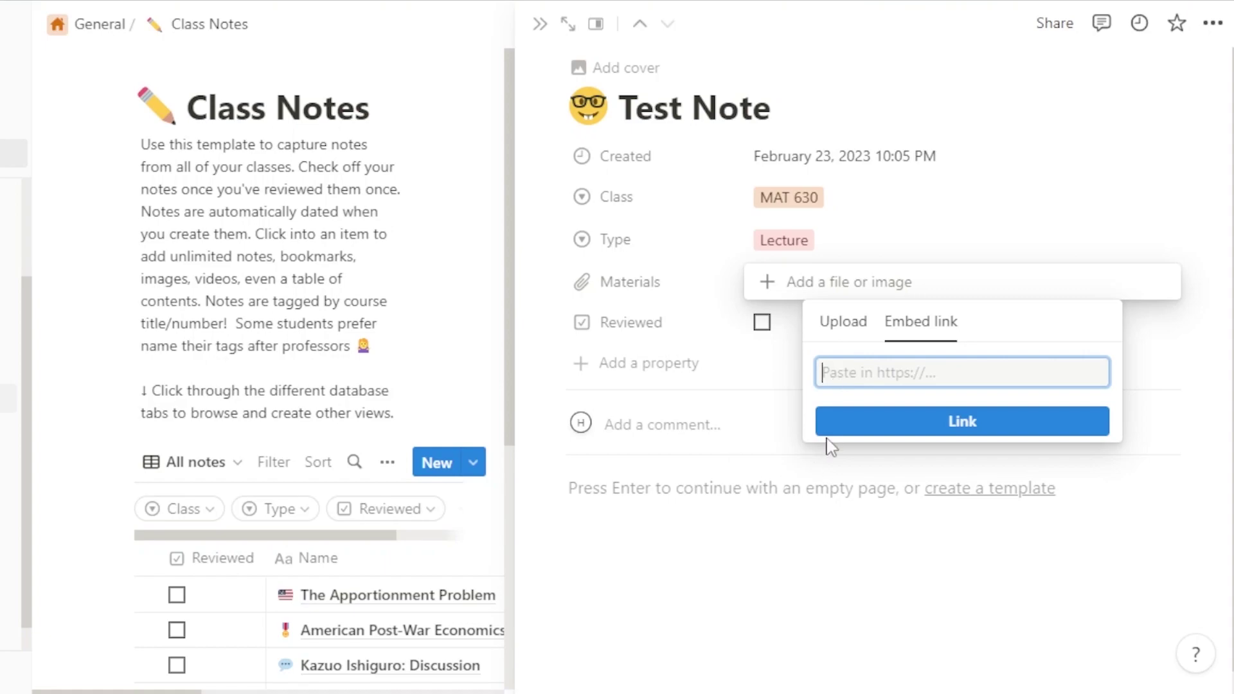
{"action": "left_click", "coordinate": [722, 370]}
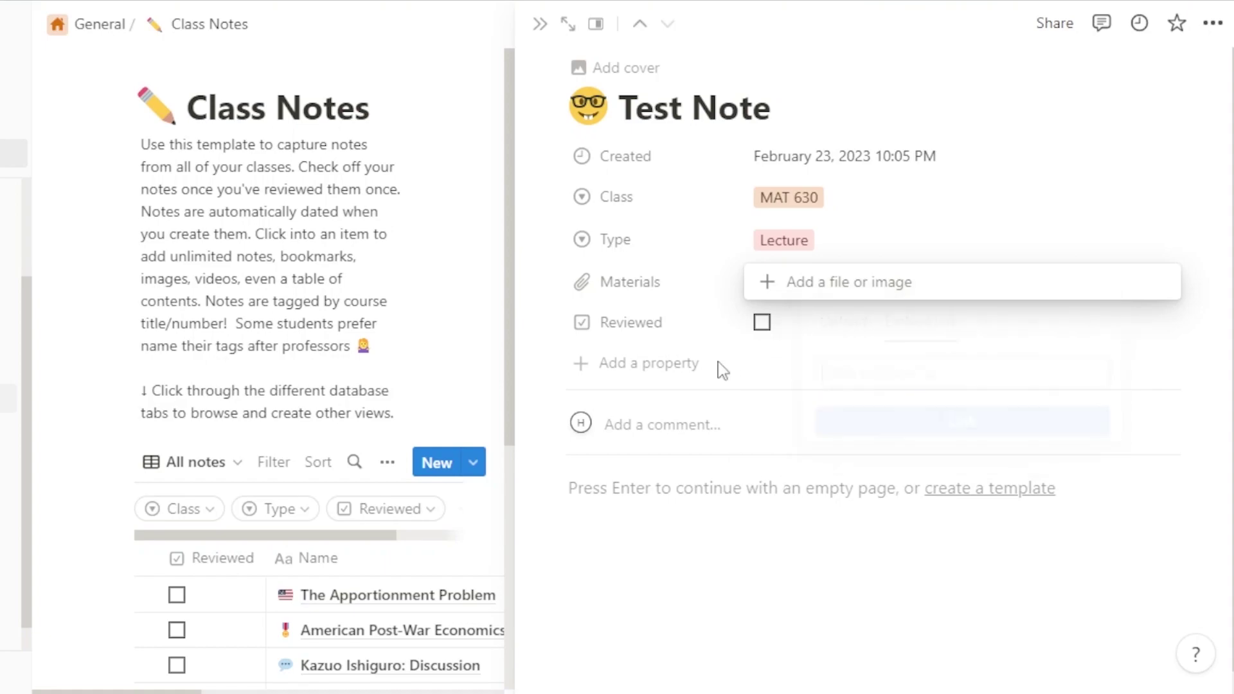
{"action": "left_click", "coordinate": [763, 328]}
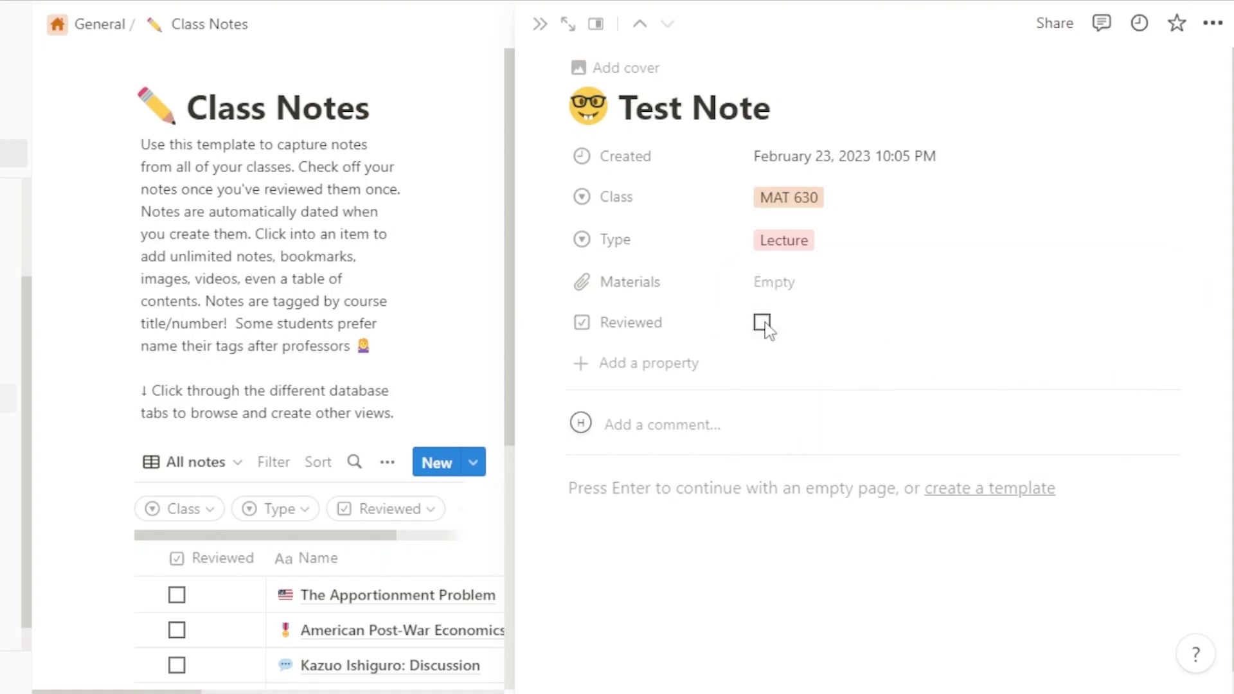
{"action": "left_click", "coordinate": [763, 323]}
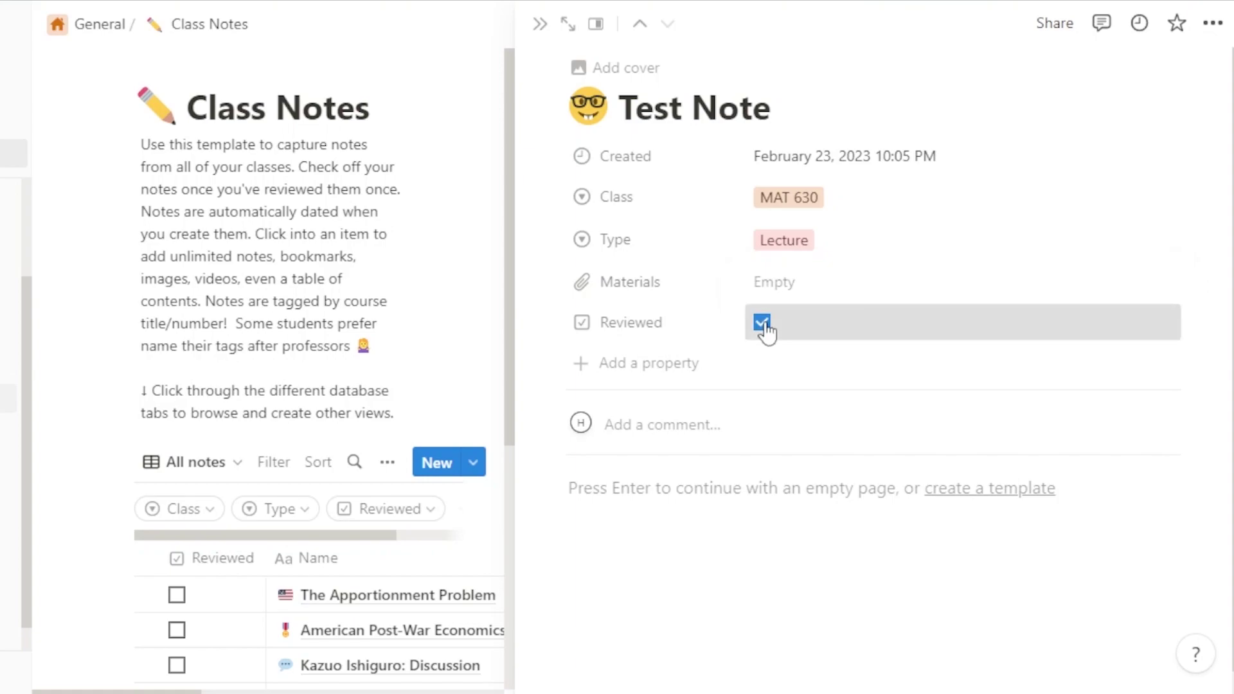
{"action": "left_click", "coordinate": [763, 323]}
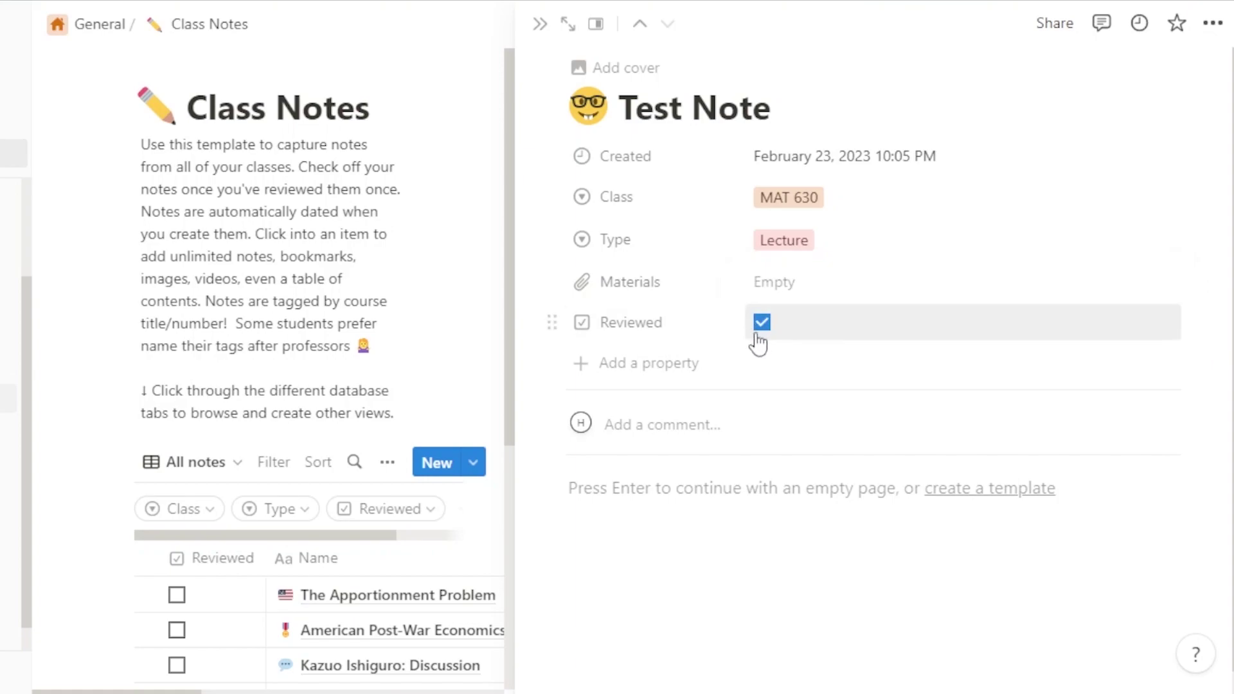
Add a Person property to Test Note and assign the second workspace member to it.
{"action": "left_click", "coordinate": [606, 382]}
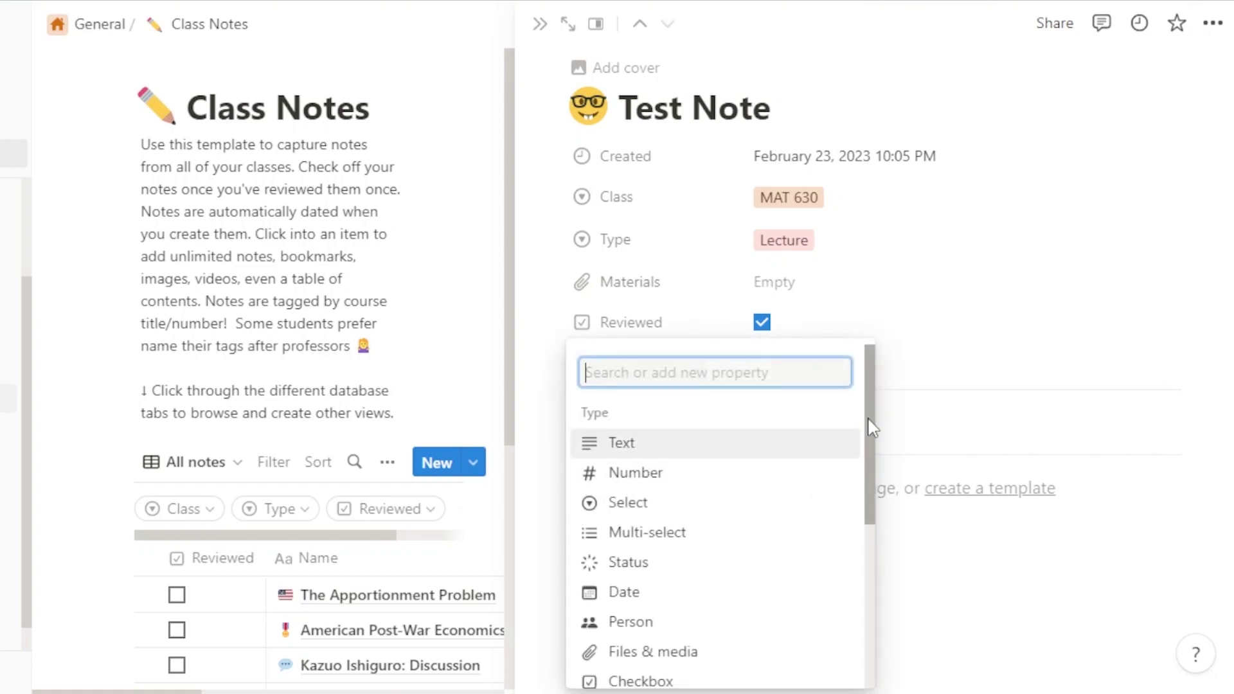
{"action": "left_click_drag", "start_coordinate": [868, 419], "coordinate": [867, 509]}
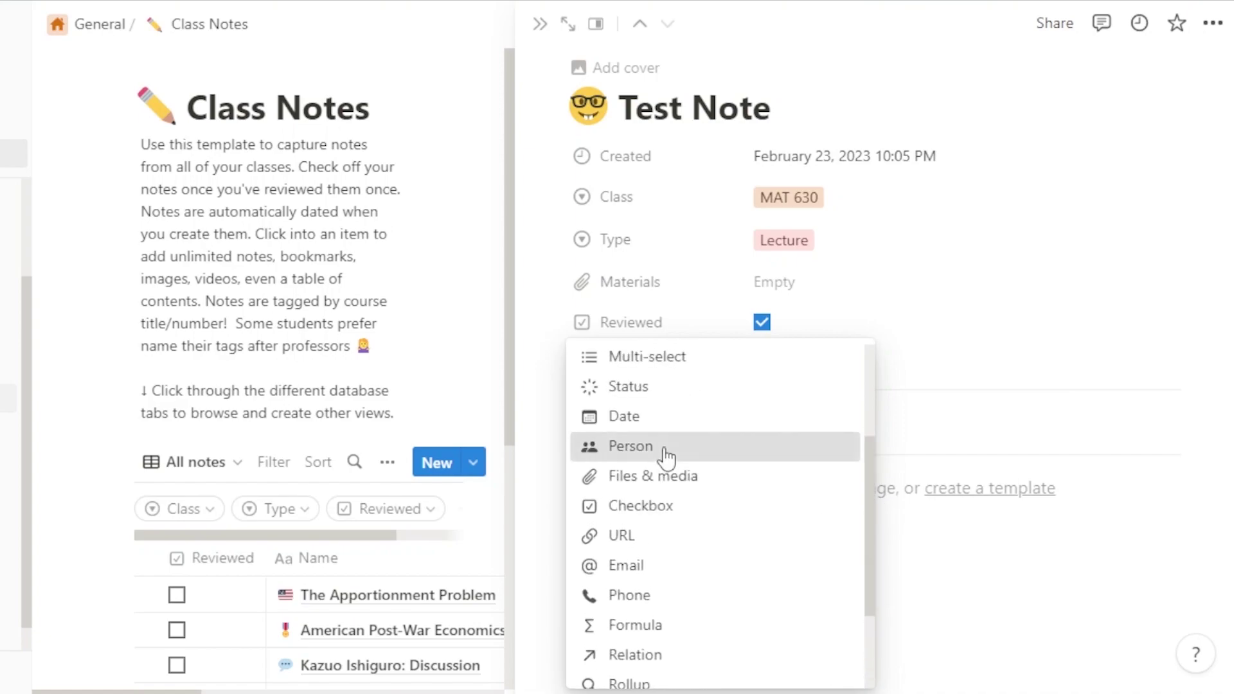
{"action": "left_click", "coordinate": [666, 453]}
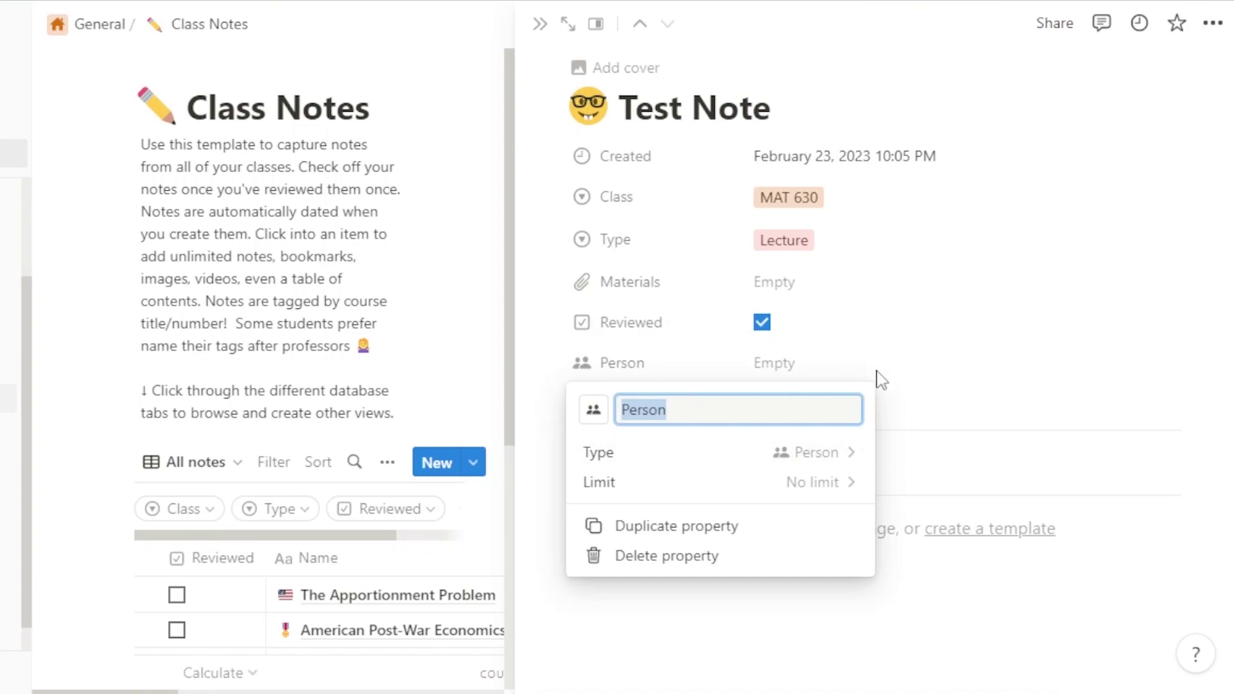
{"action": "left_click", "coordinate": [906, 376]}
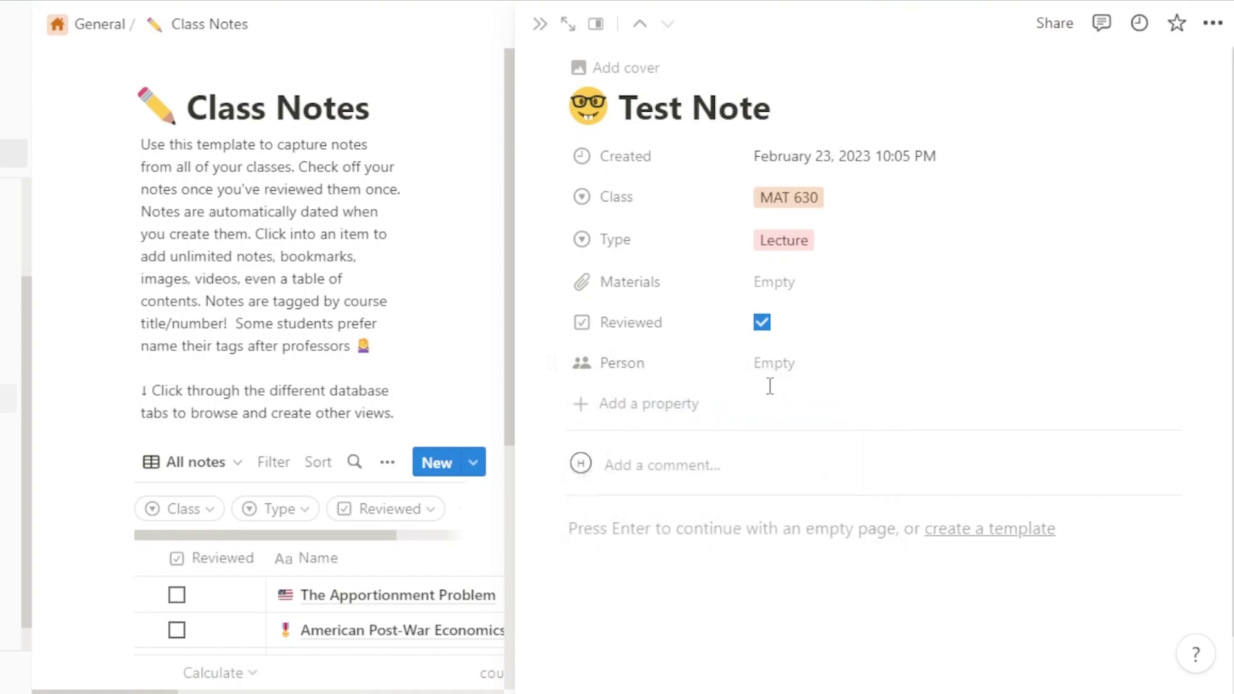
{"action": "left_click", "coordinate": [780, 379]}
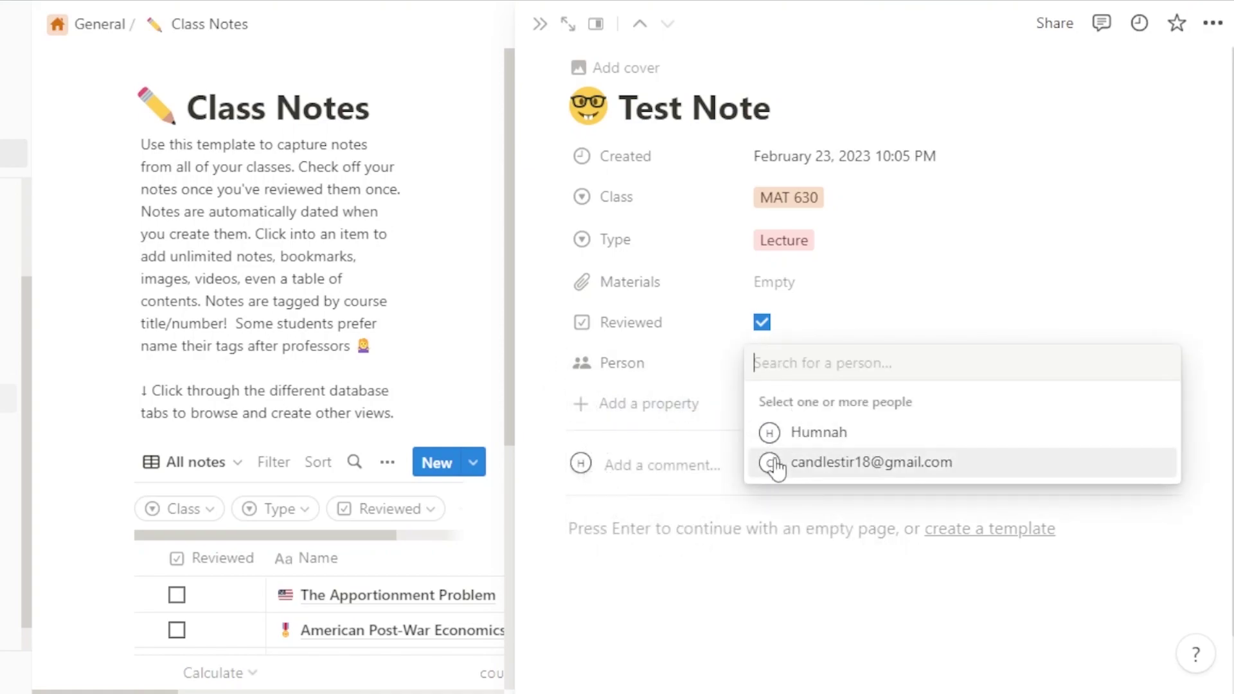
{"action": "left_click", "coordinate": [815, 466]}
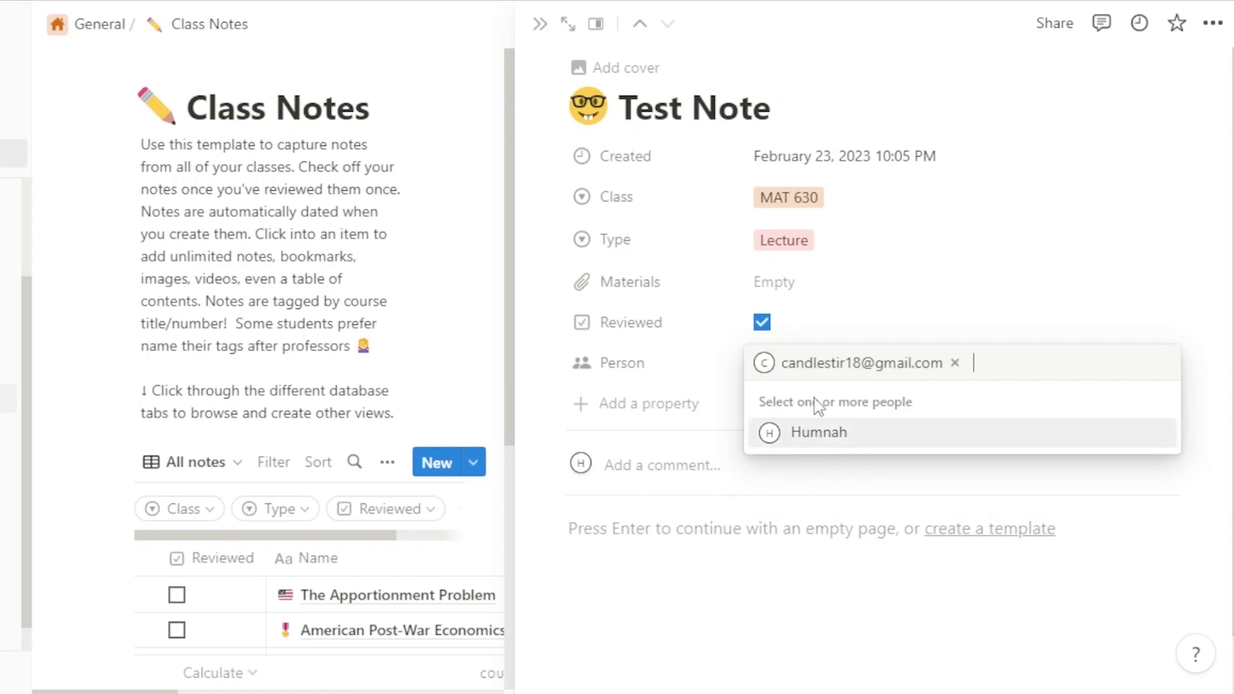
{"action": "left_click", "coordinate": [973, 310]}
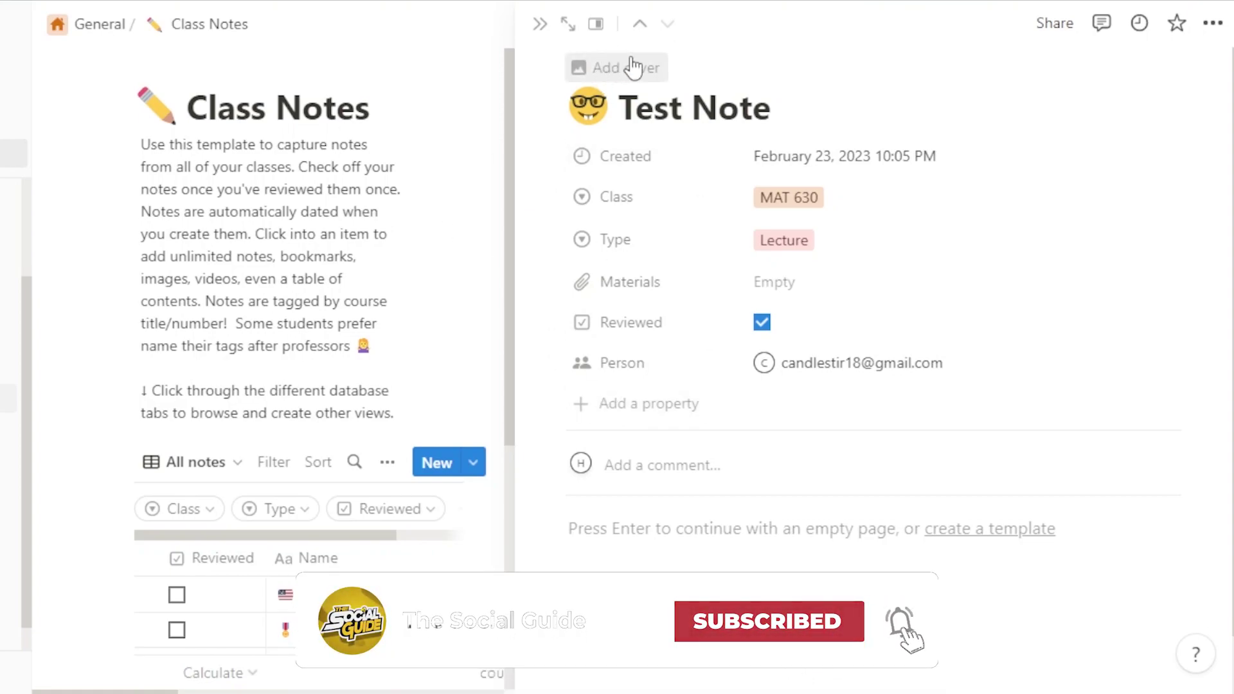
{"action": "left_click", "coordinate": [649, 546]}
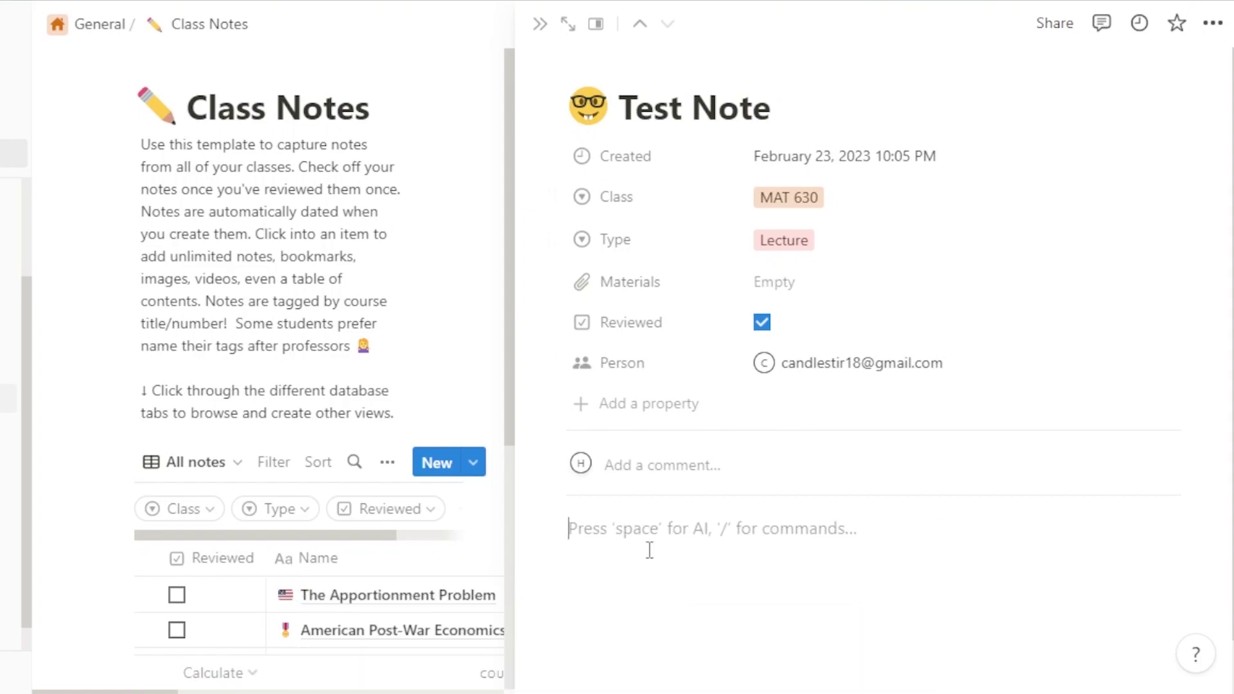
{"action": "type", "text": "/"}
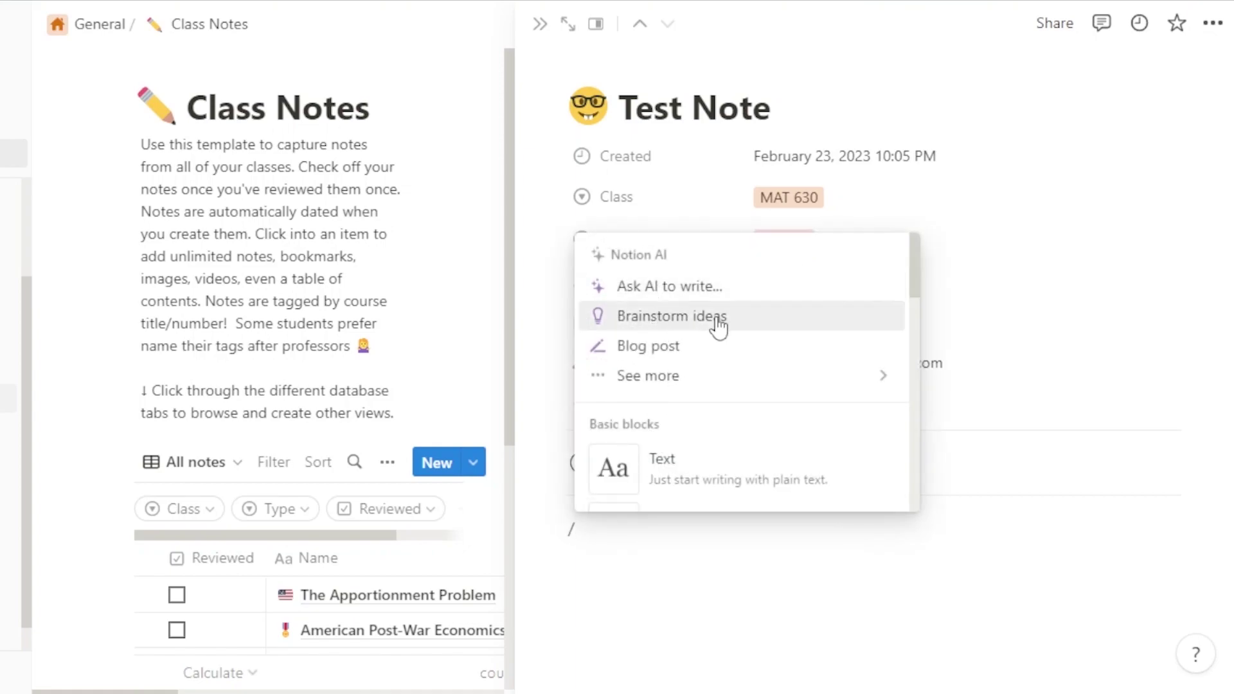
{"action": "mouse_move", "coordinate": [870, 373]}
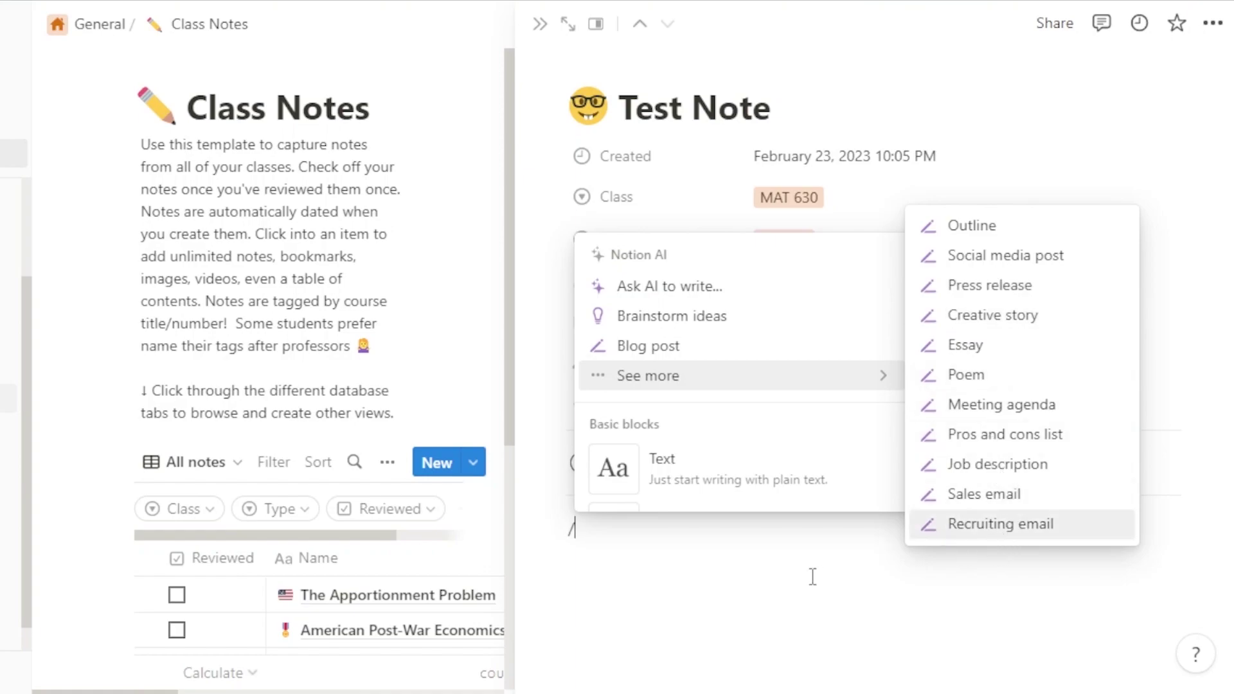
{"action": "left_click", "coordinate": [601, 551]}
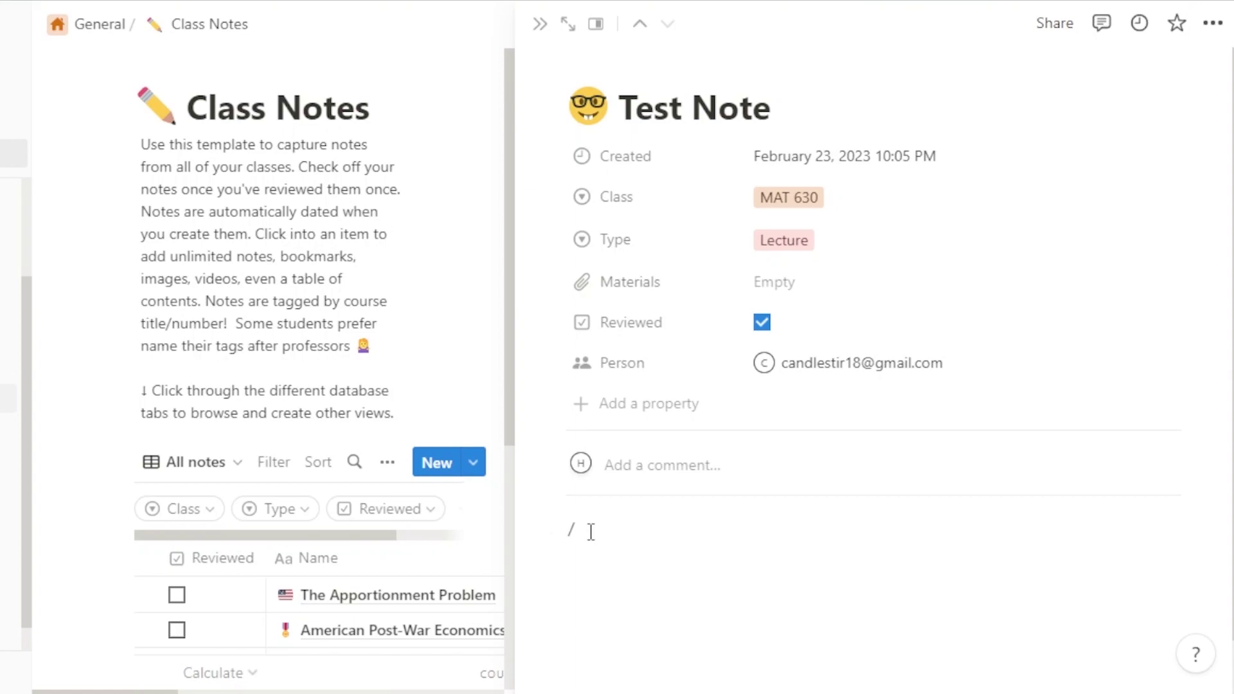
{"action": "scroll", "coordinate": [881, 623], "scroll_direction": "down", "scroll_amount": 1}
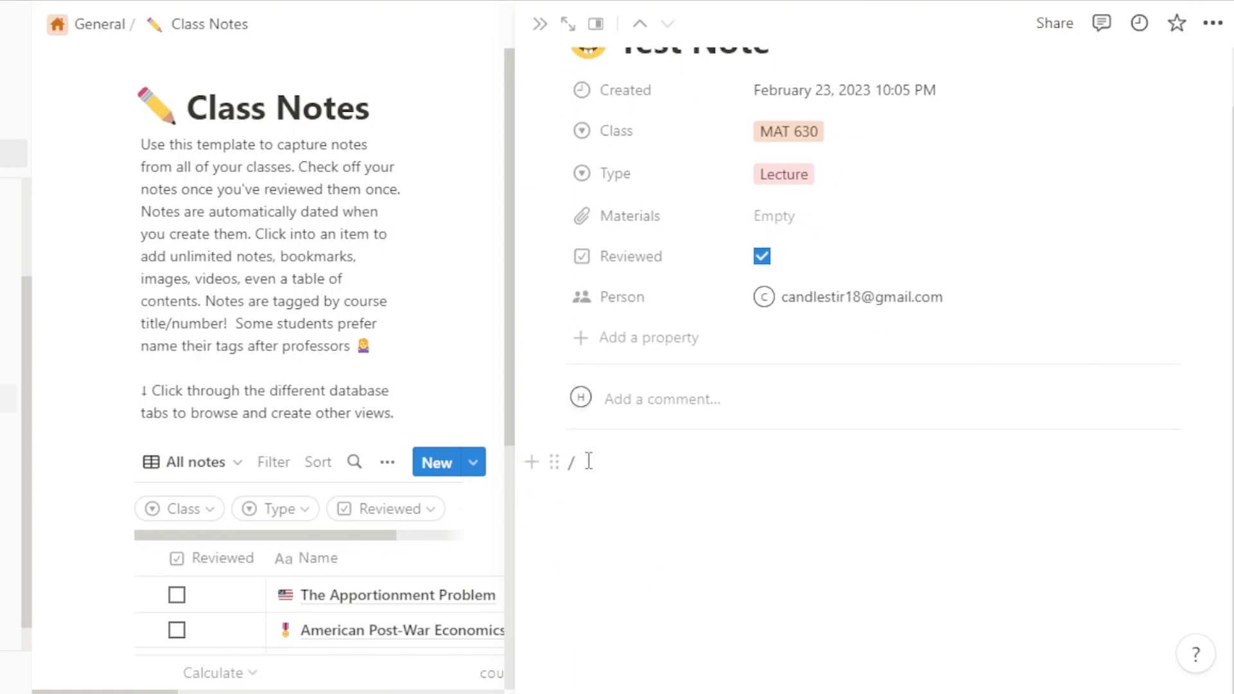
{"action": "key", "text": "BackSpace"}
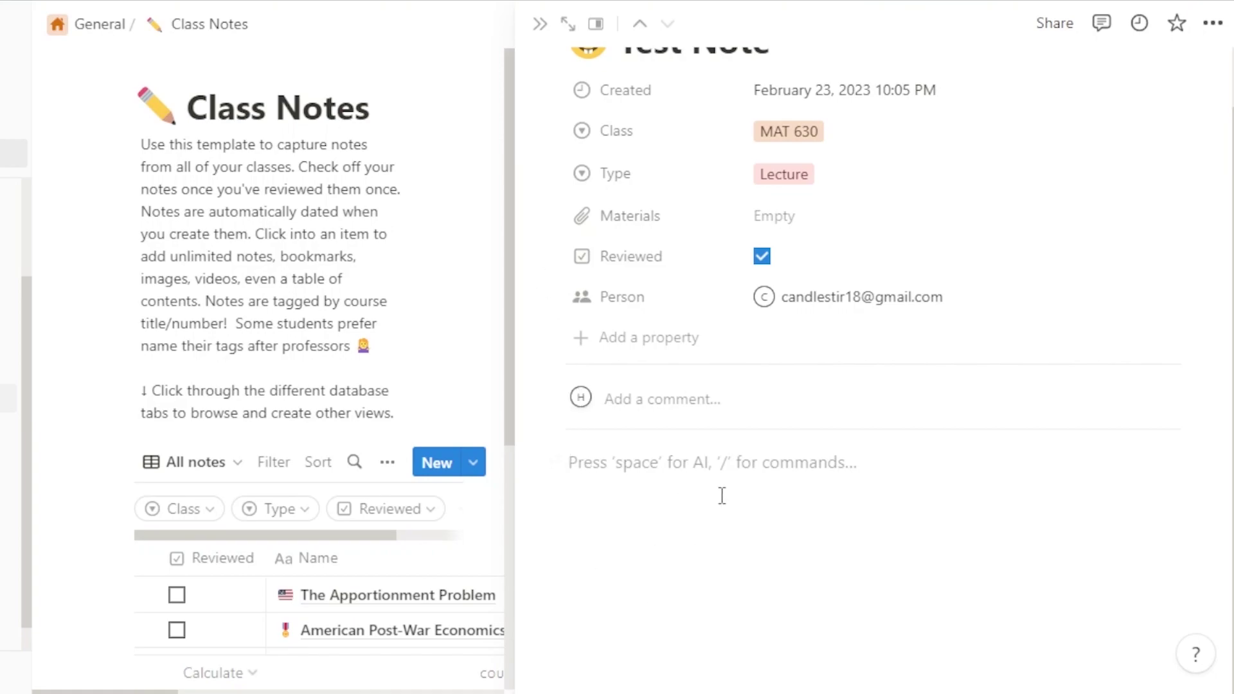
{"action": "scroll", "coordinate": [835, 386], "scroll_direction": "up", "scroll_amount": 1}
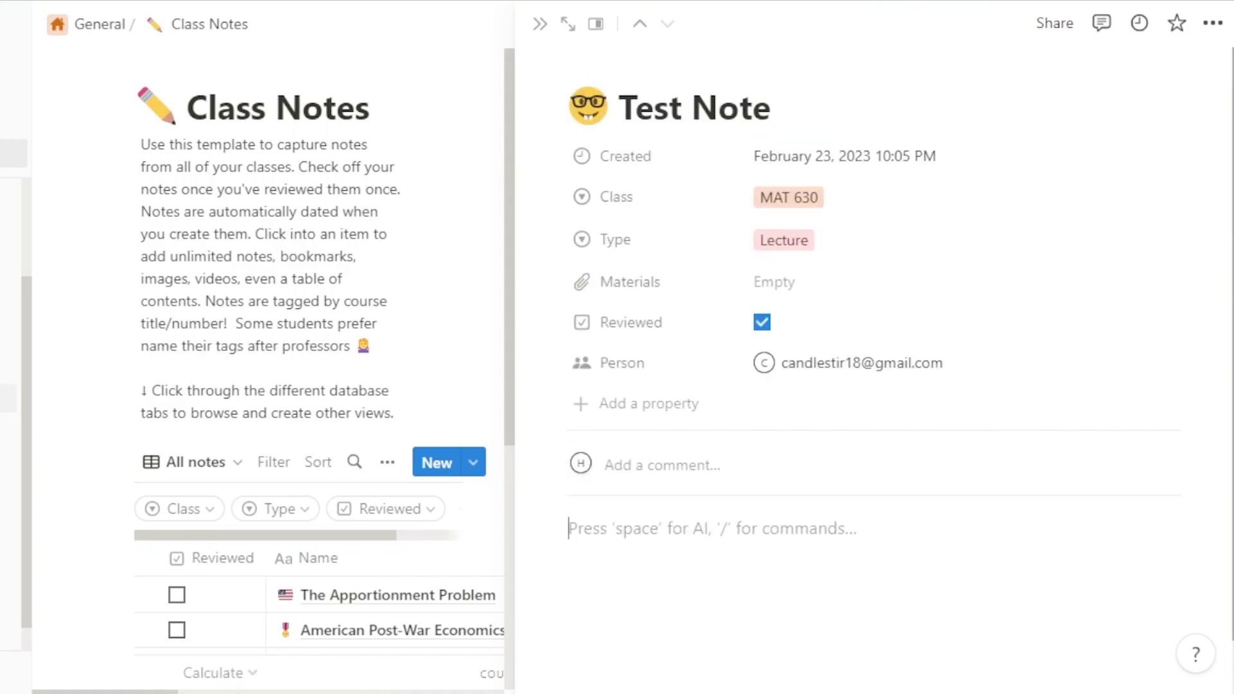
{"action": "left_click", "coordinate": [1060, 34]}
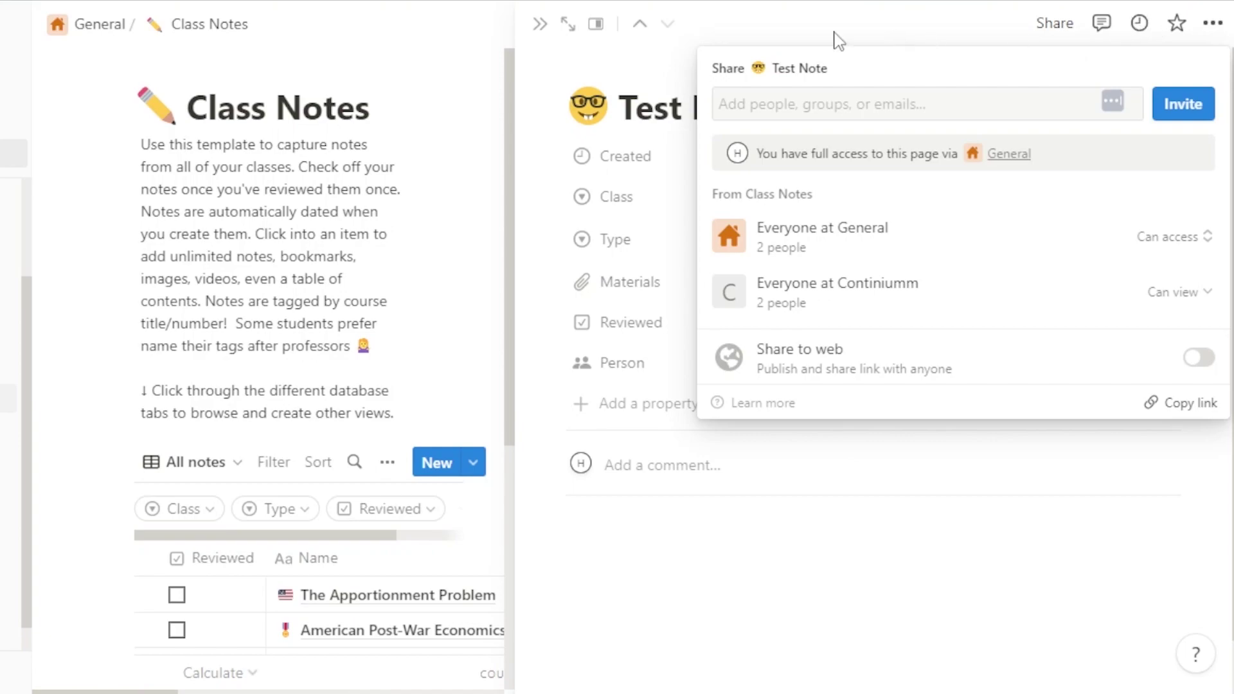
{"action": "left_click", "coordinate": [592, 617]}
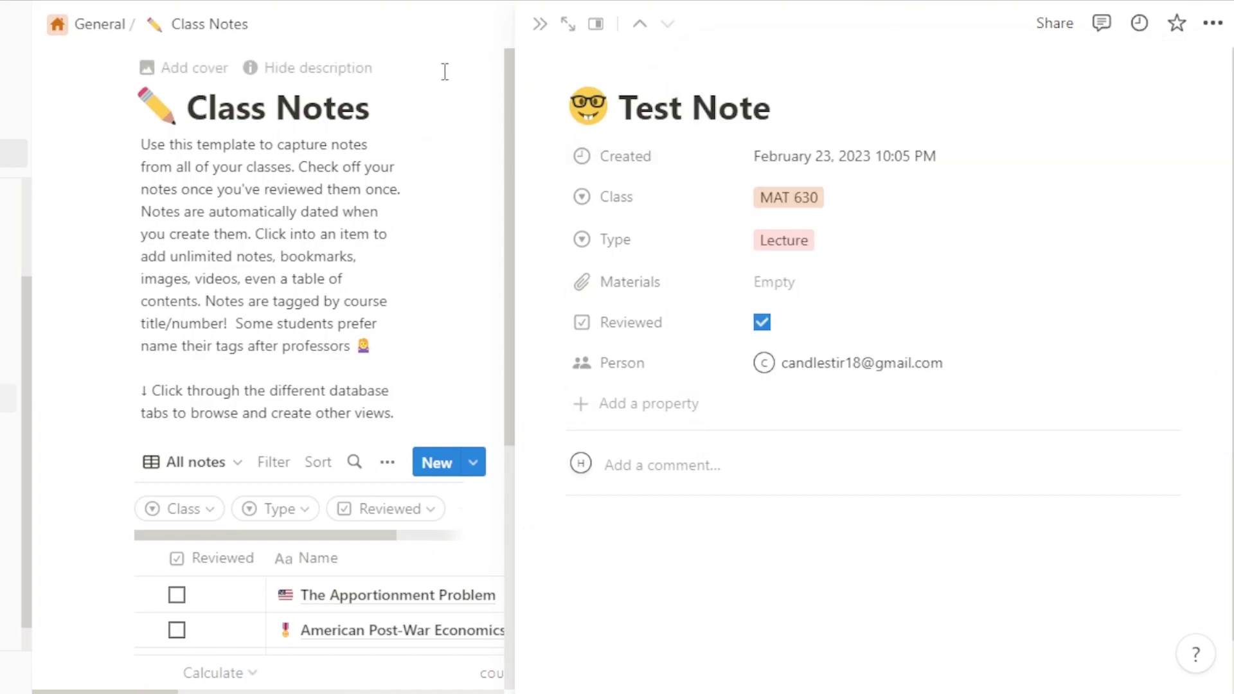
Close the Test Note peek and create a new blank entry in Class Notes.
{"action": "key", "text": "Escape"}
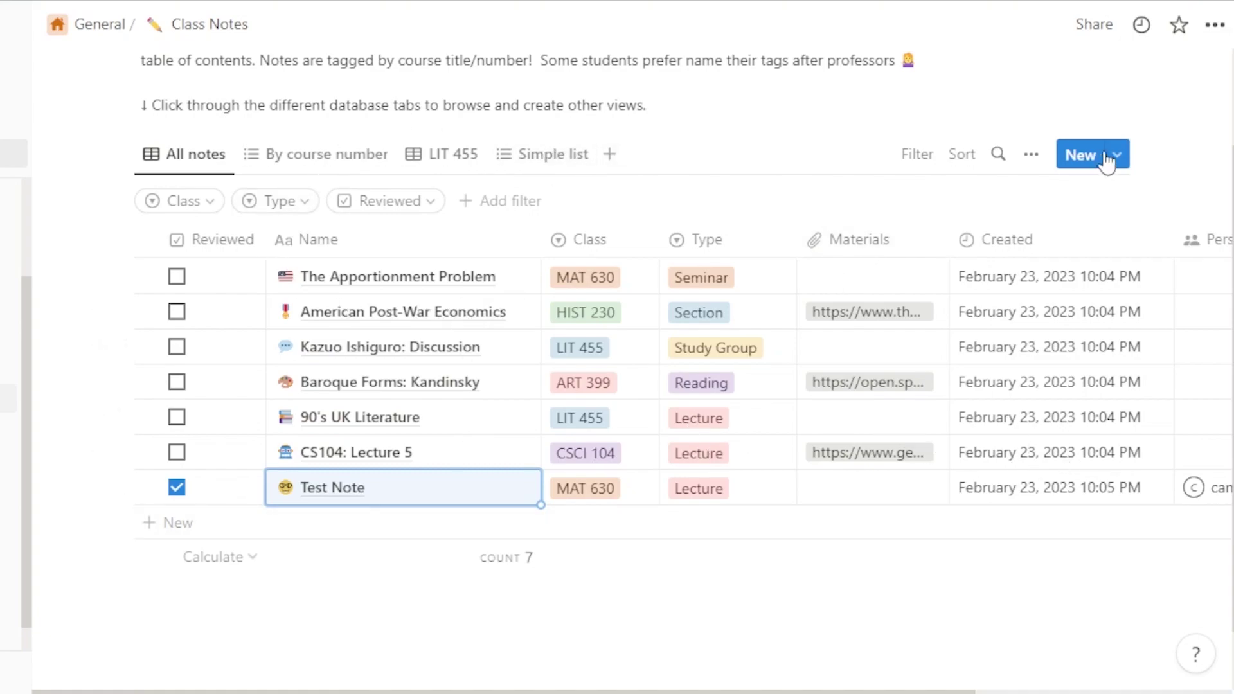
{"action": "key", "text": "Escape"}
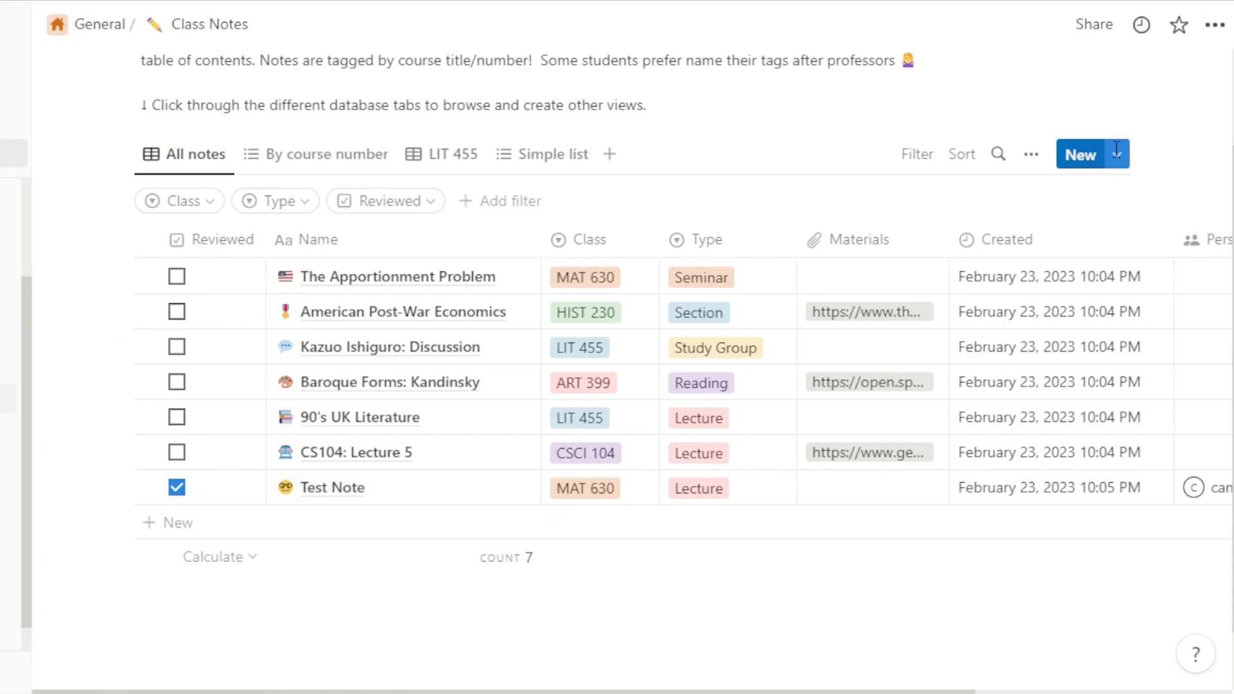
{"action": "left_click", "coordinate": [1114, 150]}
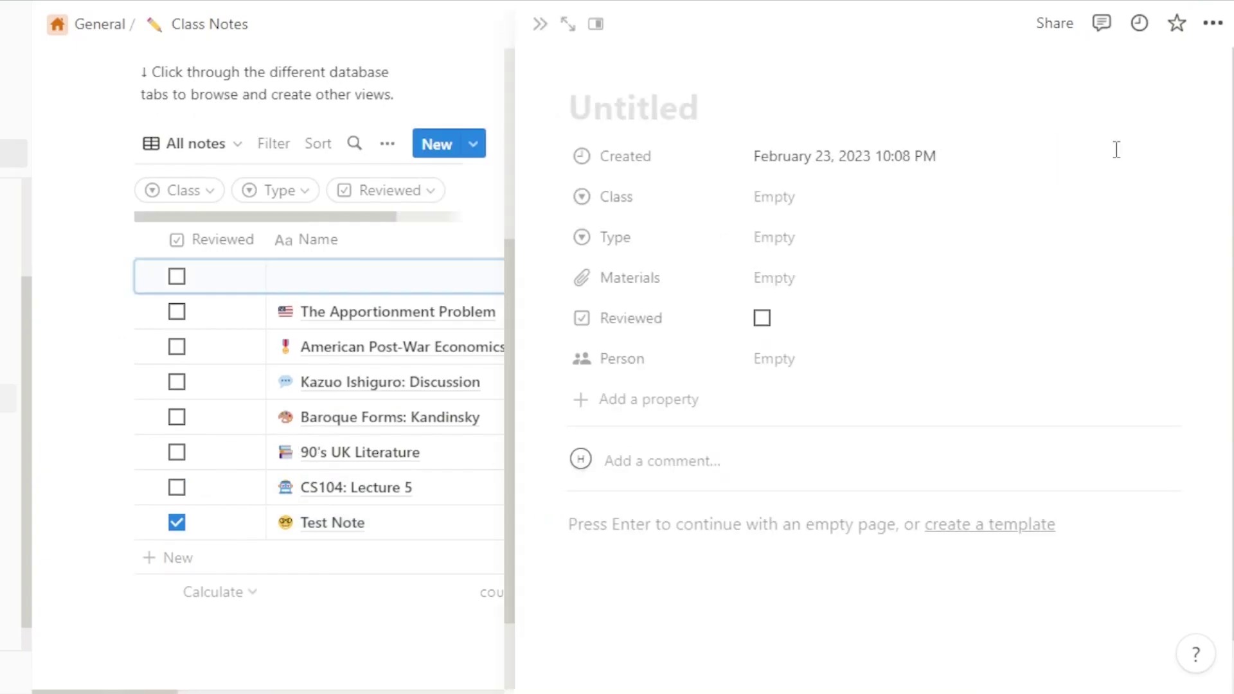
Close the new entry's peek and cut the full description paragraph under the Class Notes title.
{"action": "left_click", "coordinate": [545, 27]}
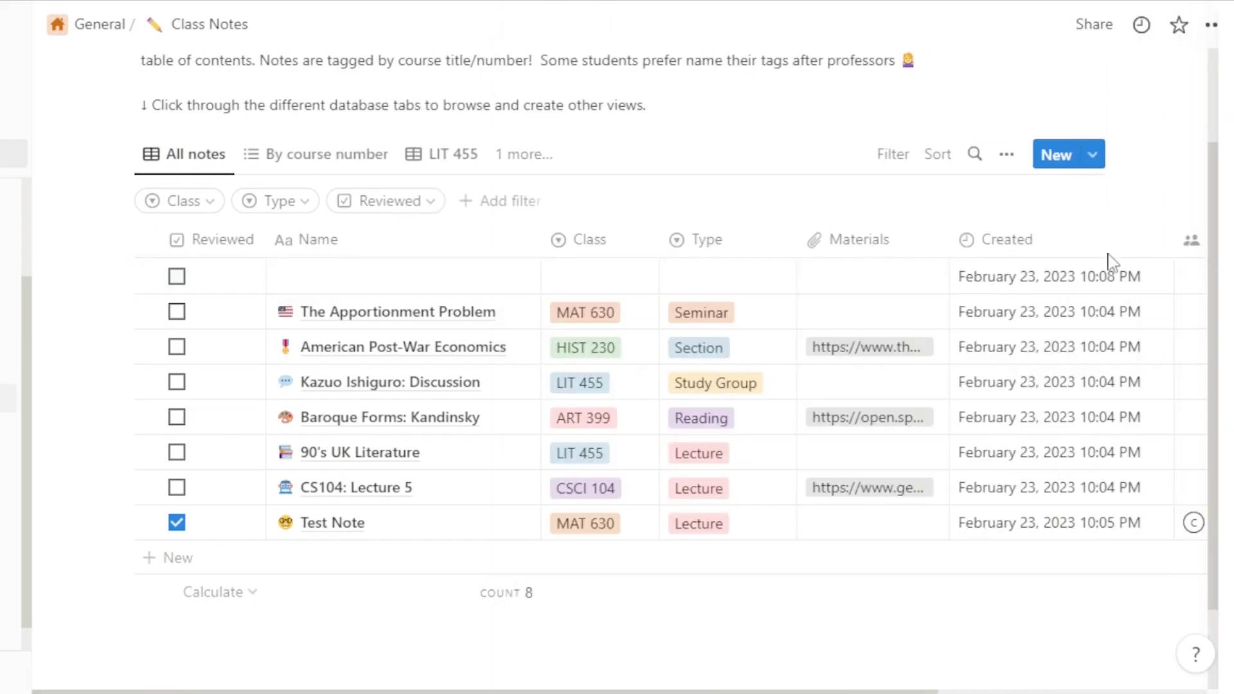
{"action": "scroll", "coordinate": [1226, 275], "scroll_direction": "up", "scroll_amount": 3}
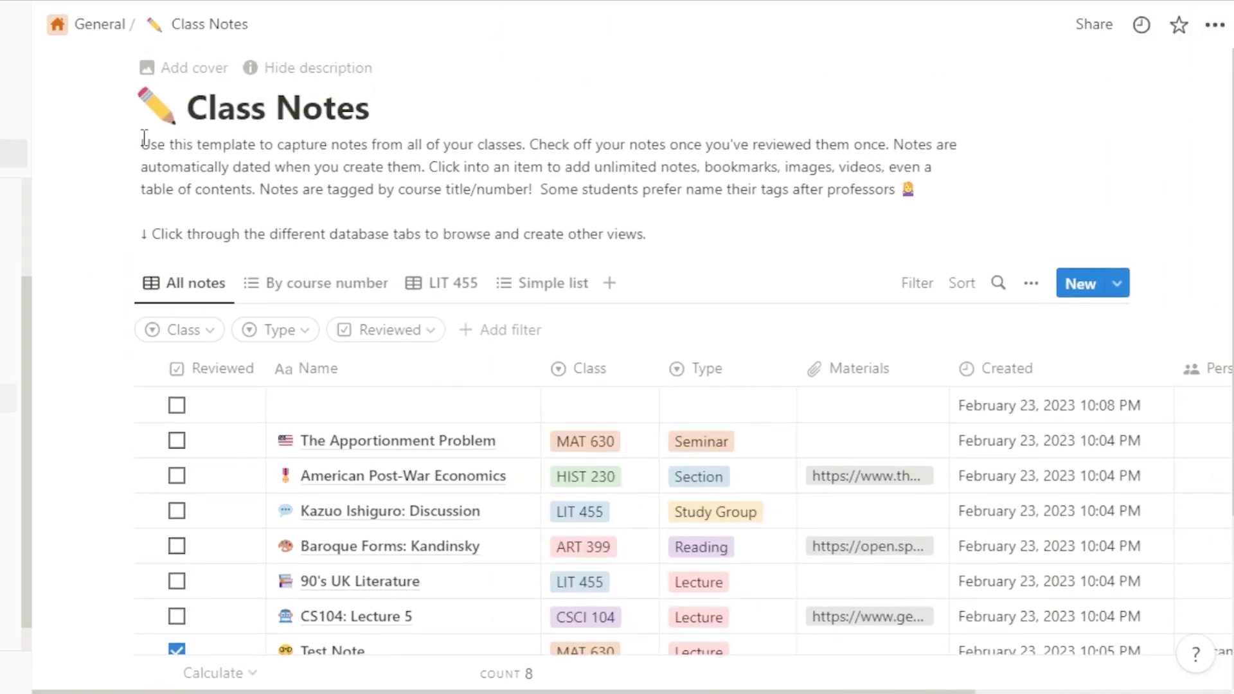
{"action": "left_click_drag", "start_coordinate": [143, 138], "coordinate": [546, 191]}
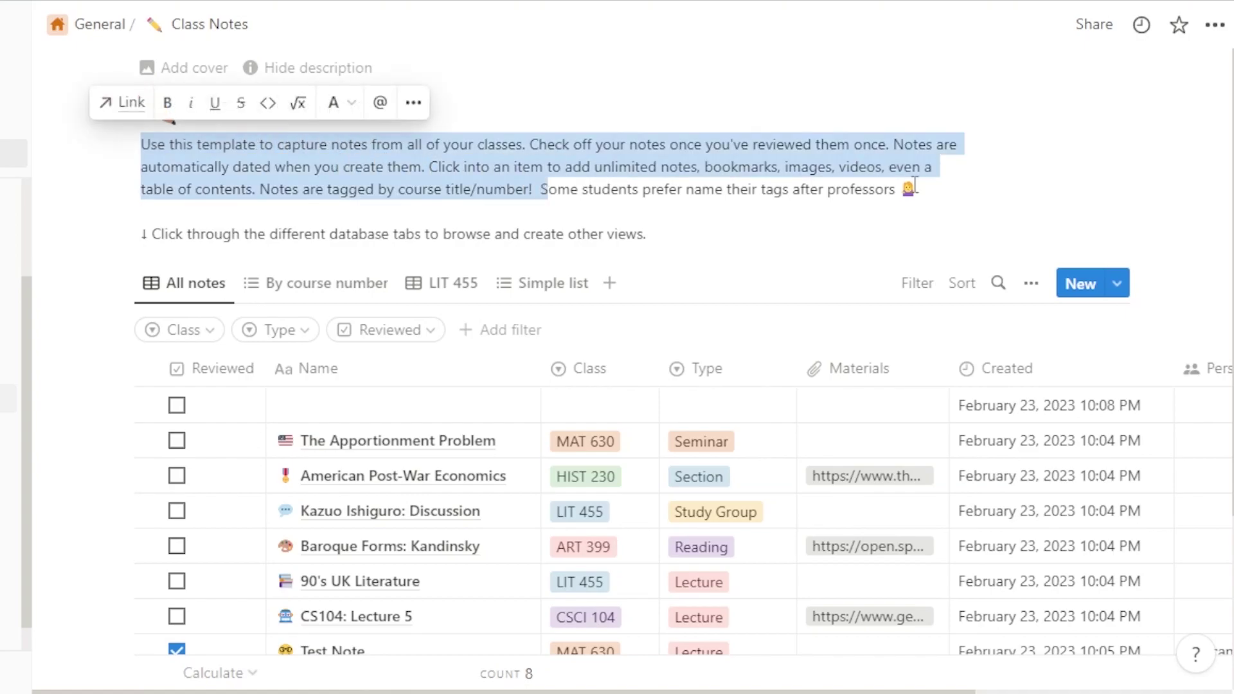
{"action": "left_click", "coordinate": [195, 152]}
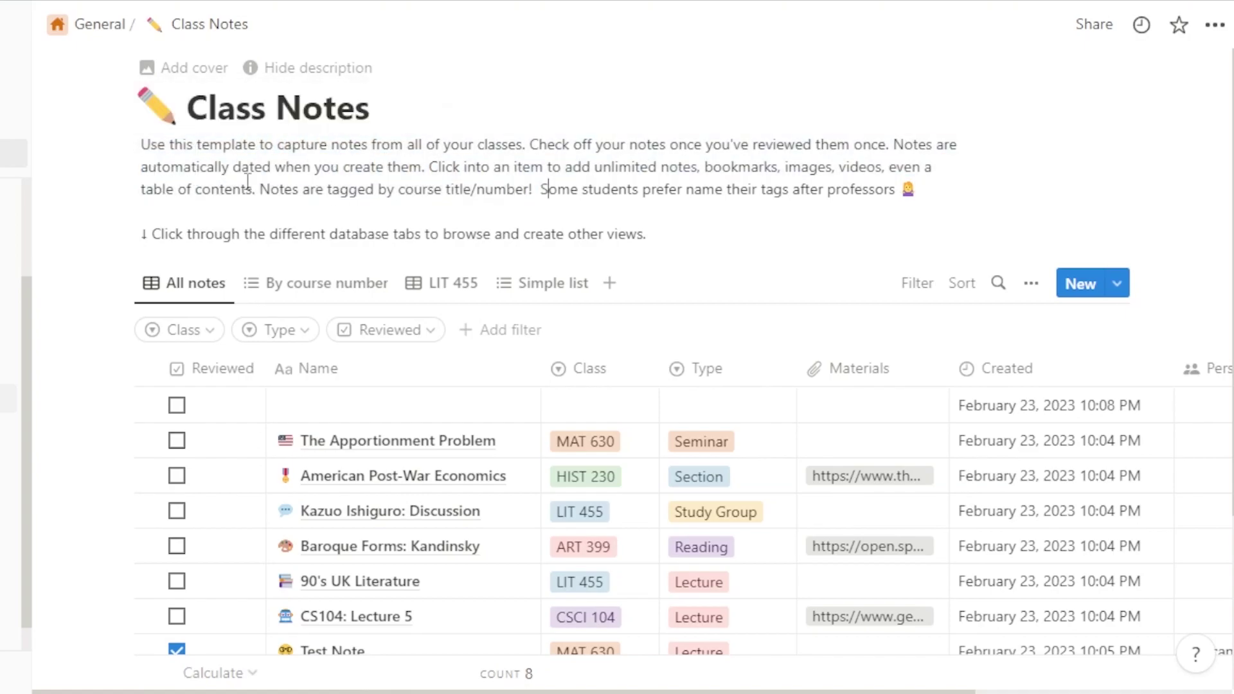
{"action": "left_click_drag", "start_coordinate": [141, 138], "coordinate": [836, 218]}
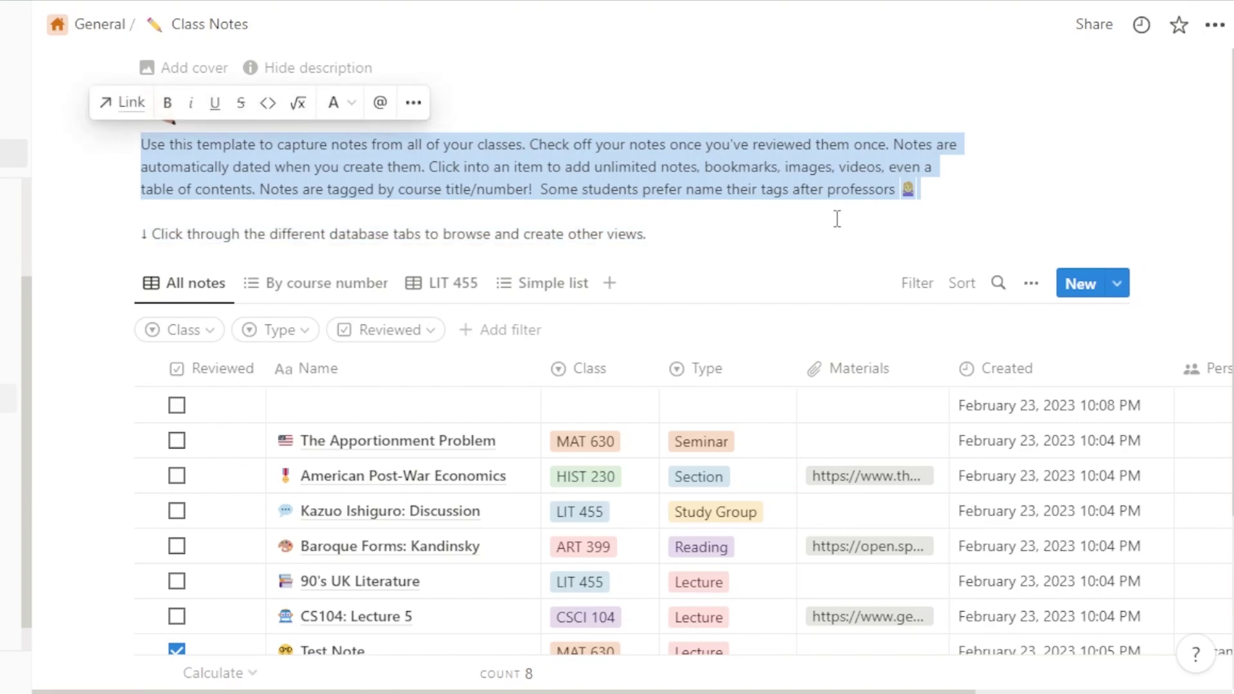
{"action": "right_click", "coordinate": [780, 167]}
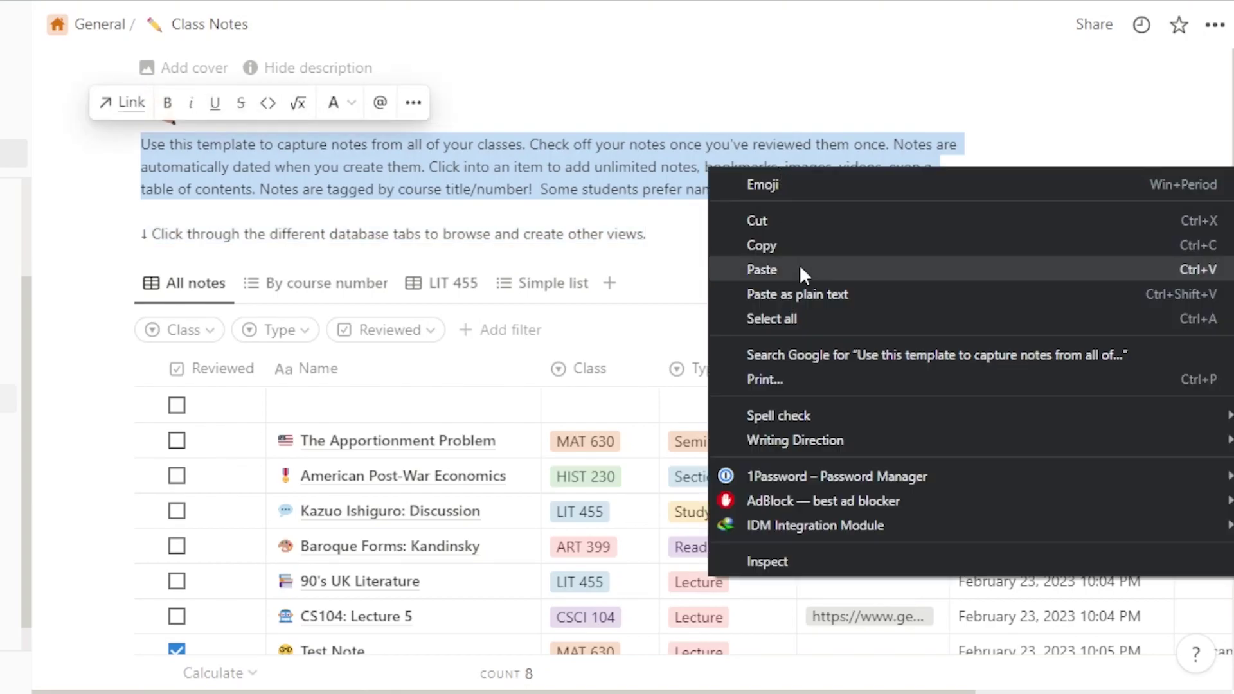
{"action": "left_click", "coordinate": [778, 222]}
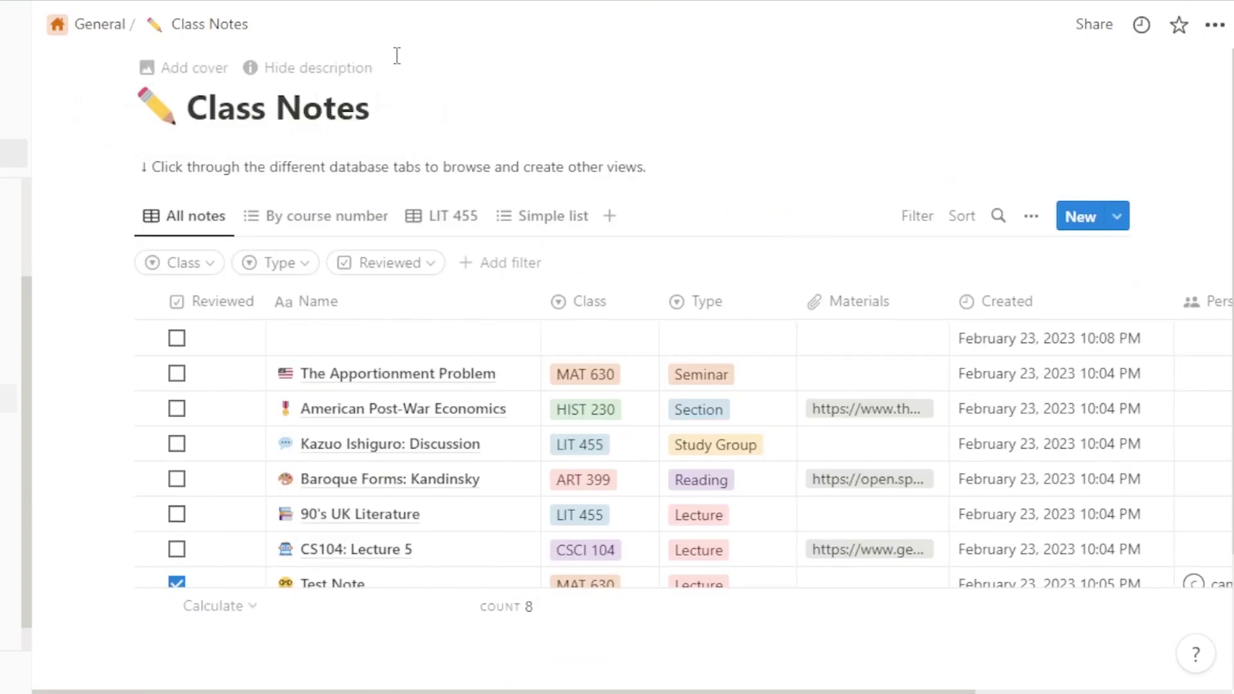
Rename the page title from Class Notes to Work Notes.
{"action": "left_click", "coordinate": [187, 110]}
{"action": "key", "text": "BackSpace"}
{"action": "key", "text": "BackSpace"}
{"action": "key", "text": "BackSpace"}
{"action": "key", "text": "BackSpace"}
{"action": "key", "text": "BackSpace"}
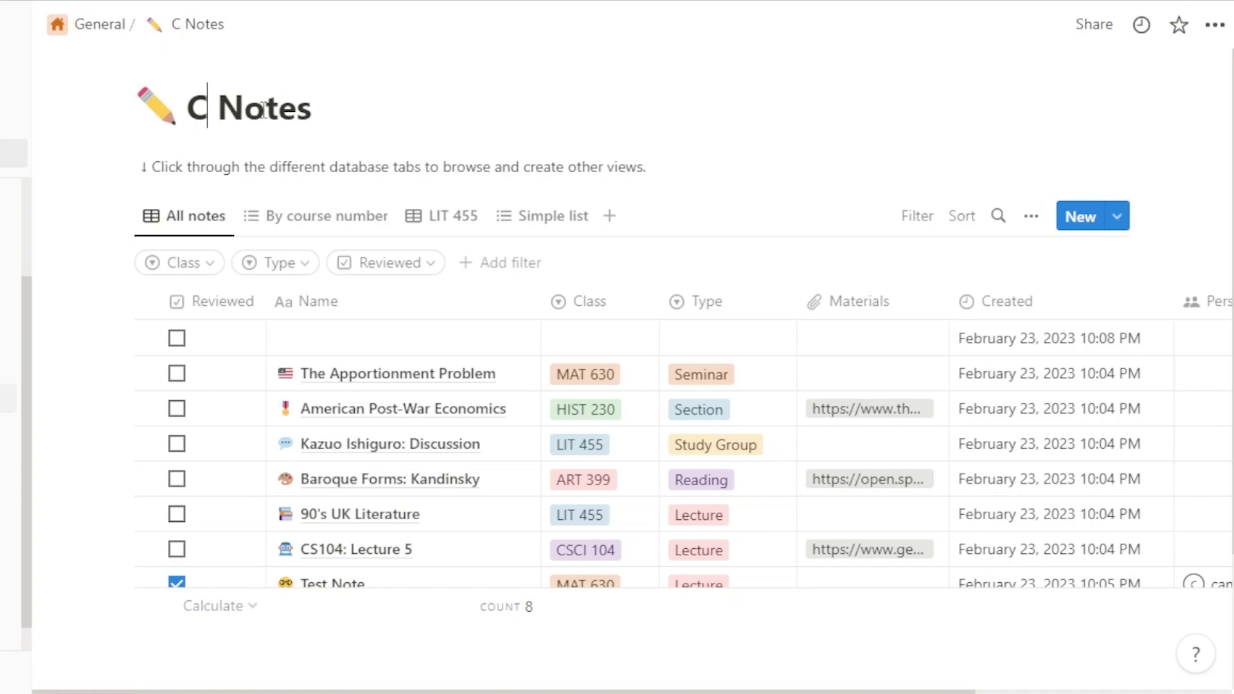
{"action": "type", "text": "Work"}
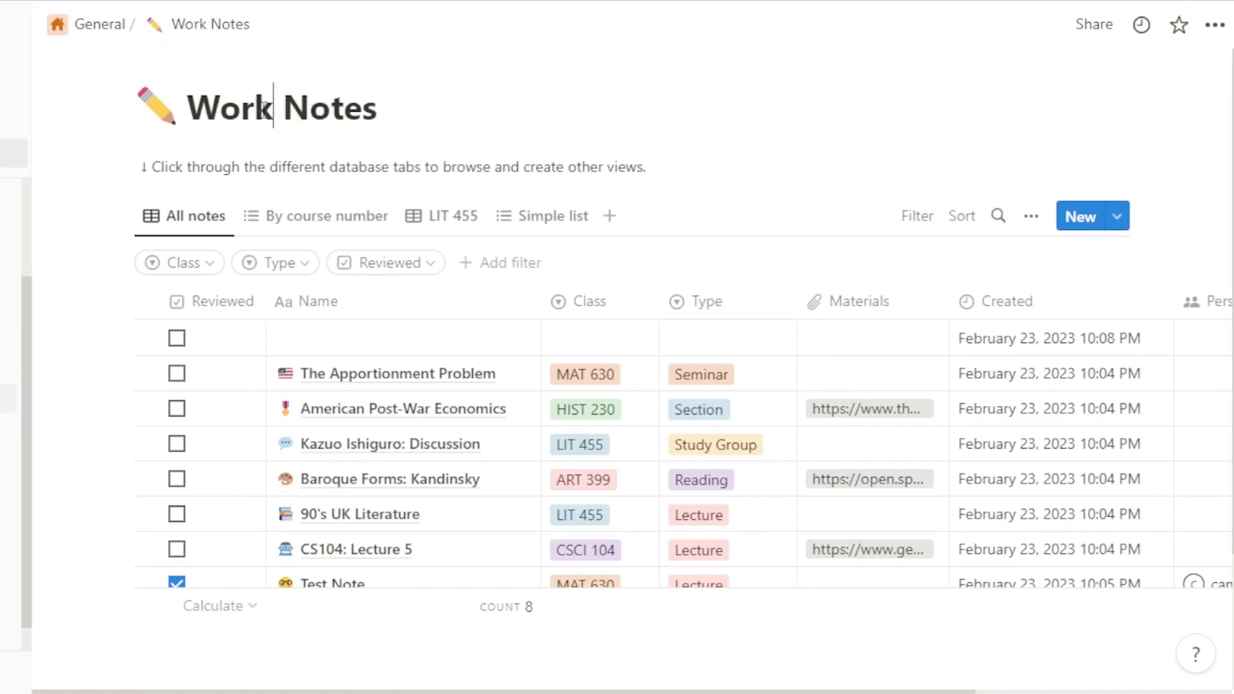
Replace the pencil page icon with a random emoji, which becomes a folder.
{"action": "key", "text": "ctrl+backslash"}
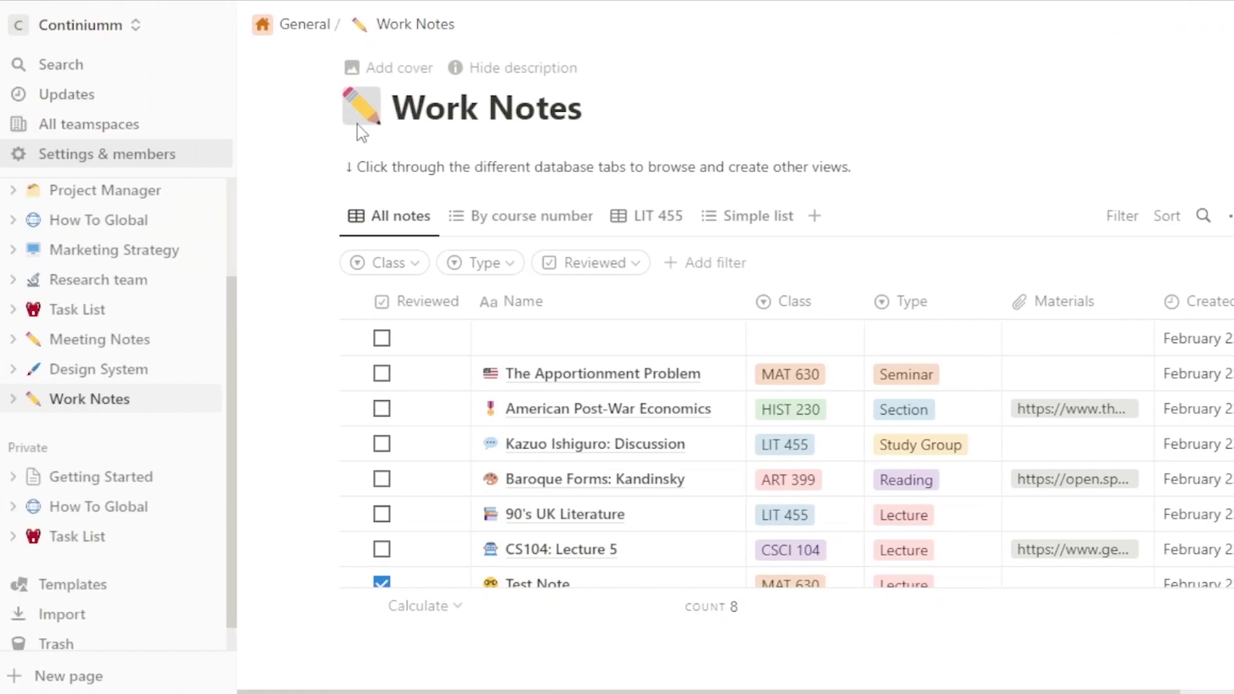
{"action": "left_click", "coordinate": [357, 126]}
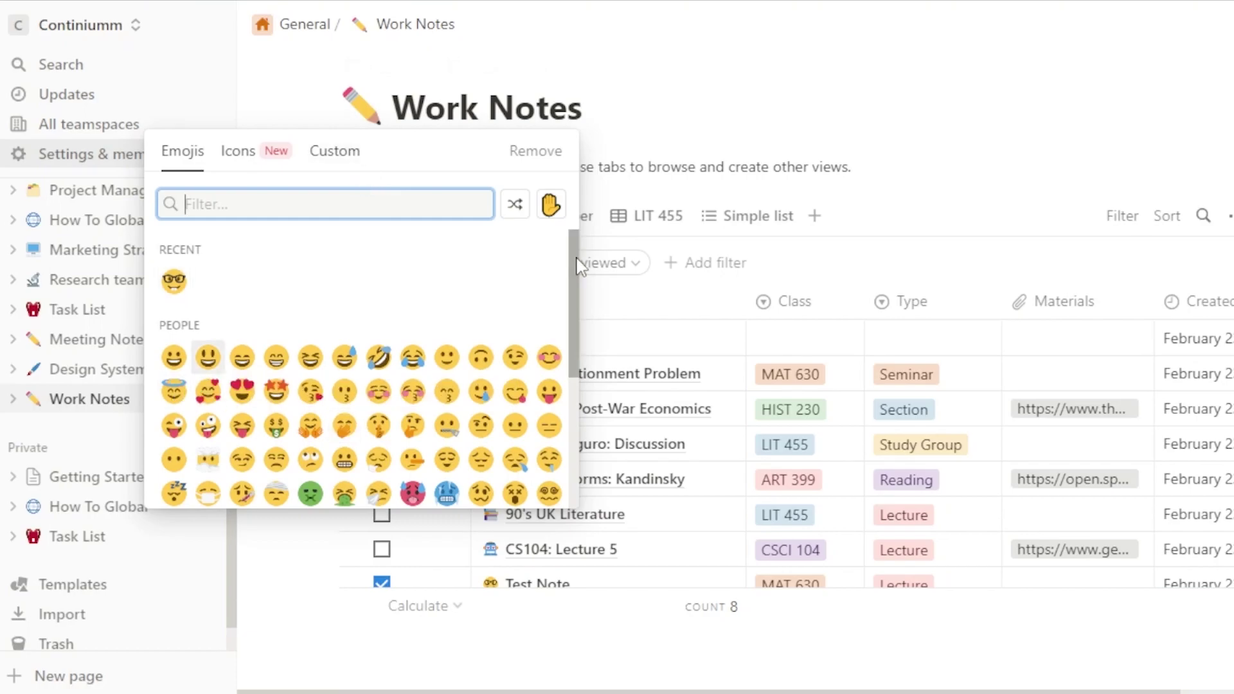
{"action": "left_click", "coordinate": [515, 204]}
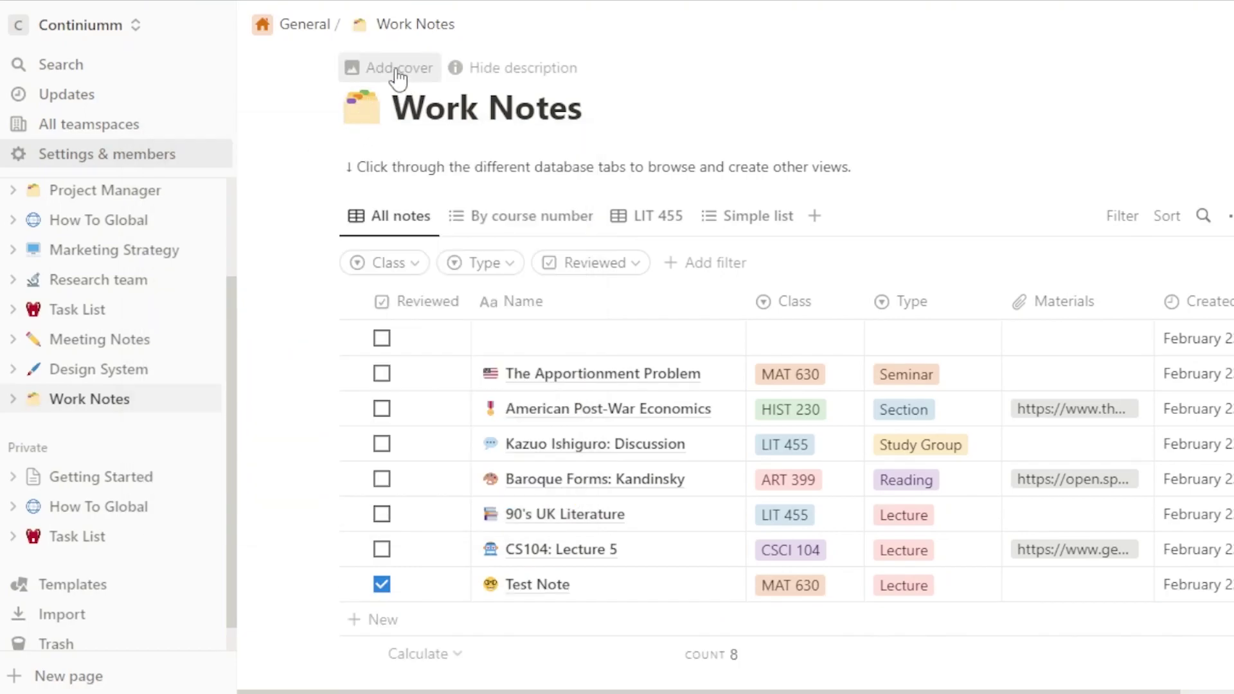
Hide the Work Notes description and add a new empty note row.
{"action": "left_click", "coordinate": [520, 67]}
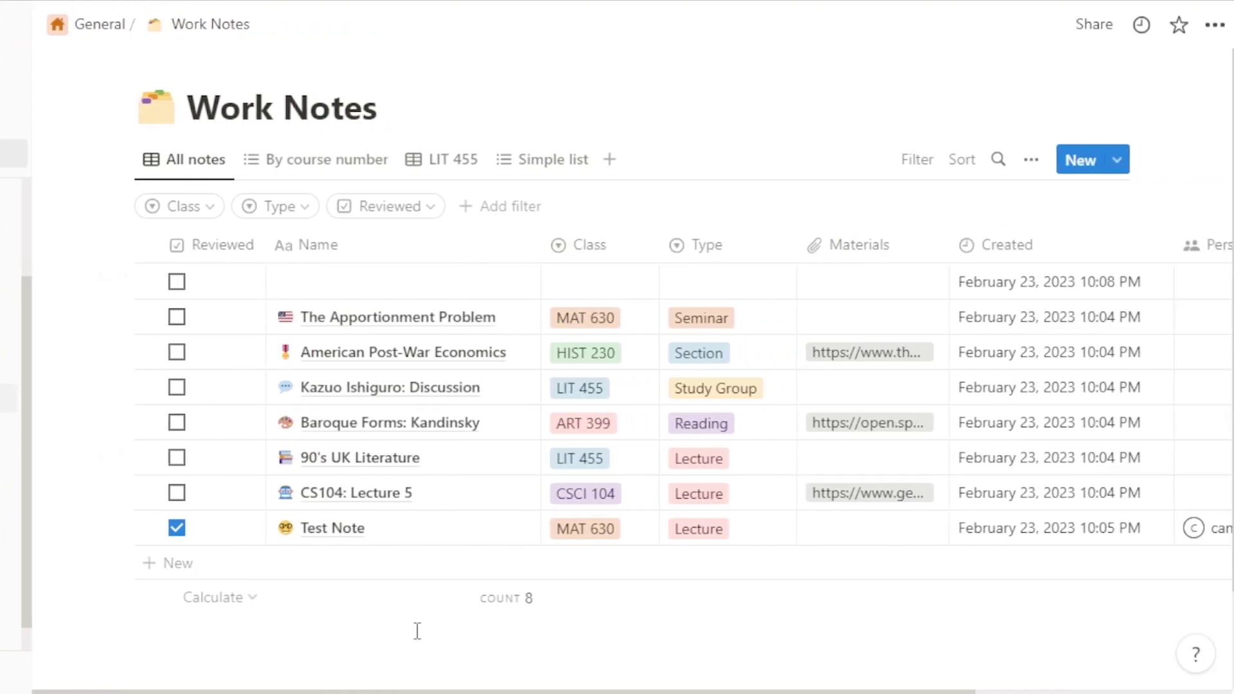
{"action": "left_click", "coordinate": [162, 569]}
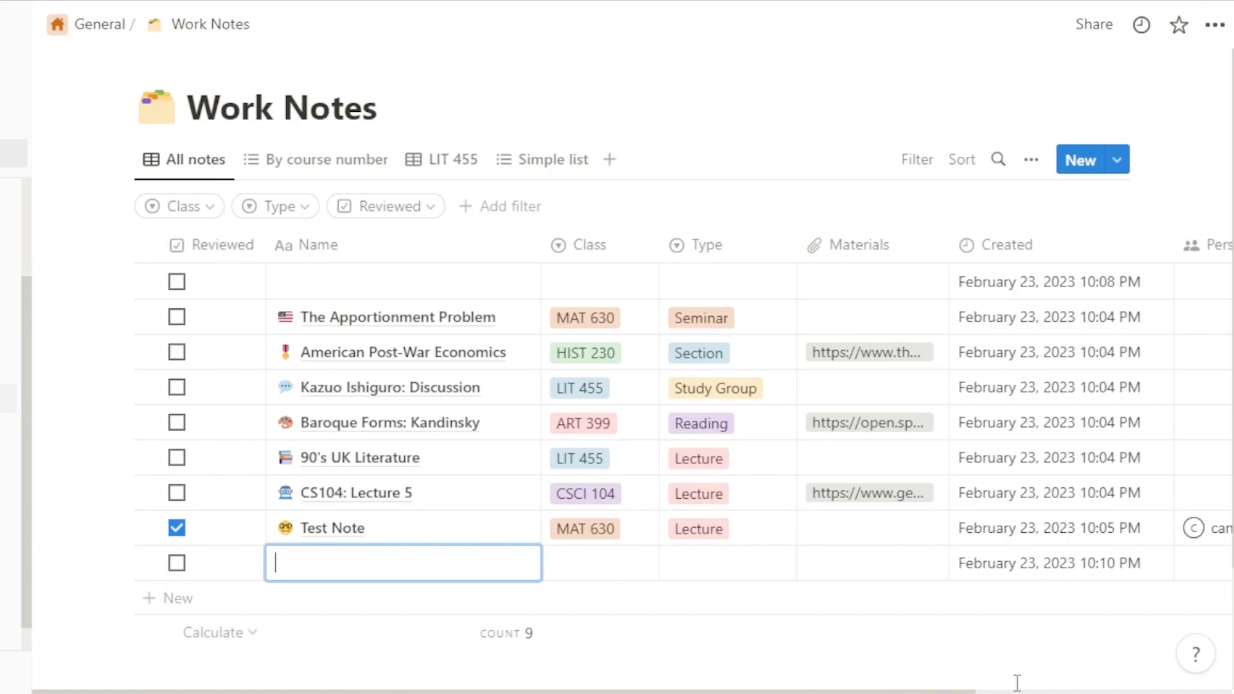
{"action": "scroll", "coordinate": [976, 687], "scroll_direction": "right", "scroll_amount": 5}
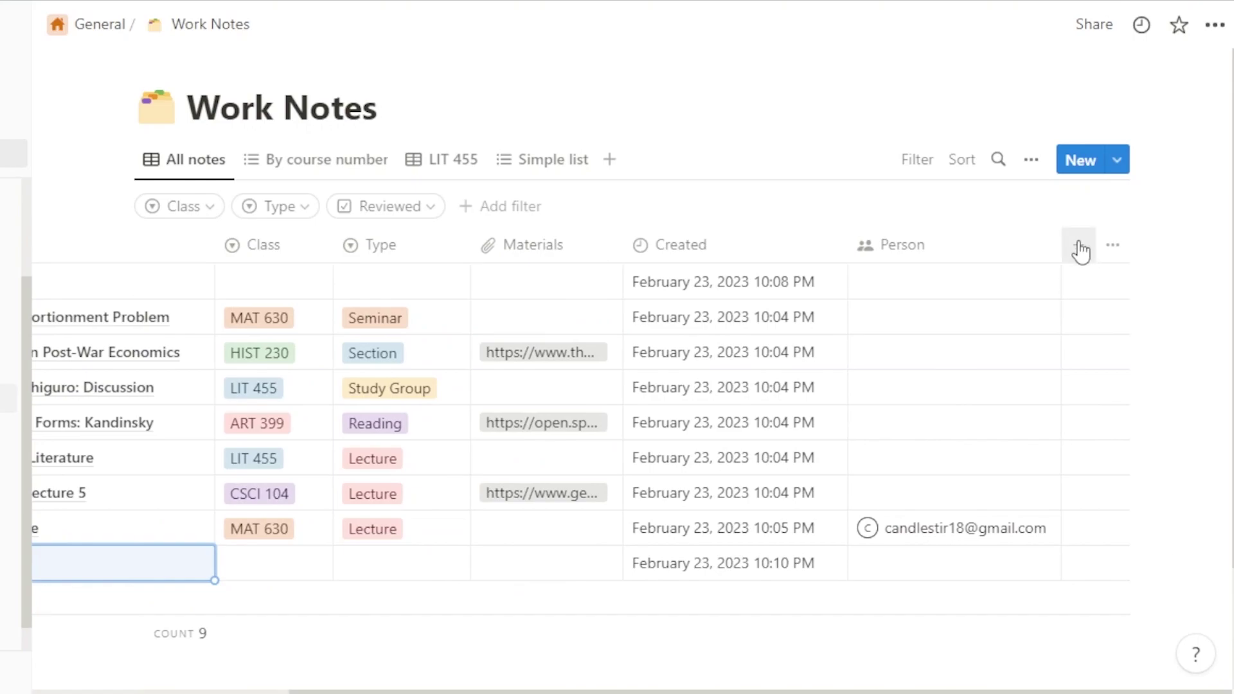
Add a Status-type property to the table, leaving its status options unchanged.
{"action": "left_click", "coordinate": [1079, 251]}
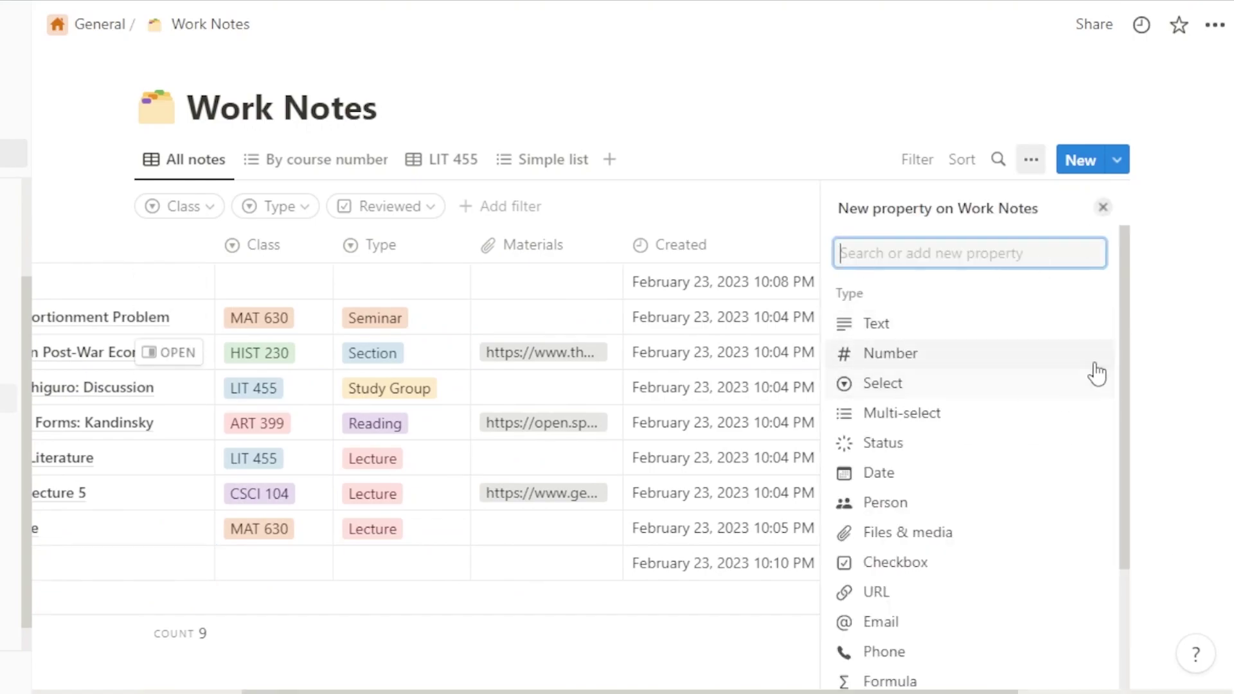
{"action": "left_click_drag", "start_coordinate": [1126, 336], "coordinate": [1140, 429]}
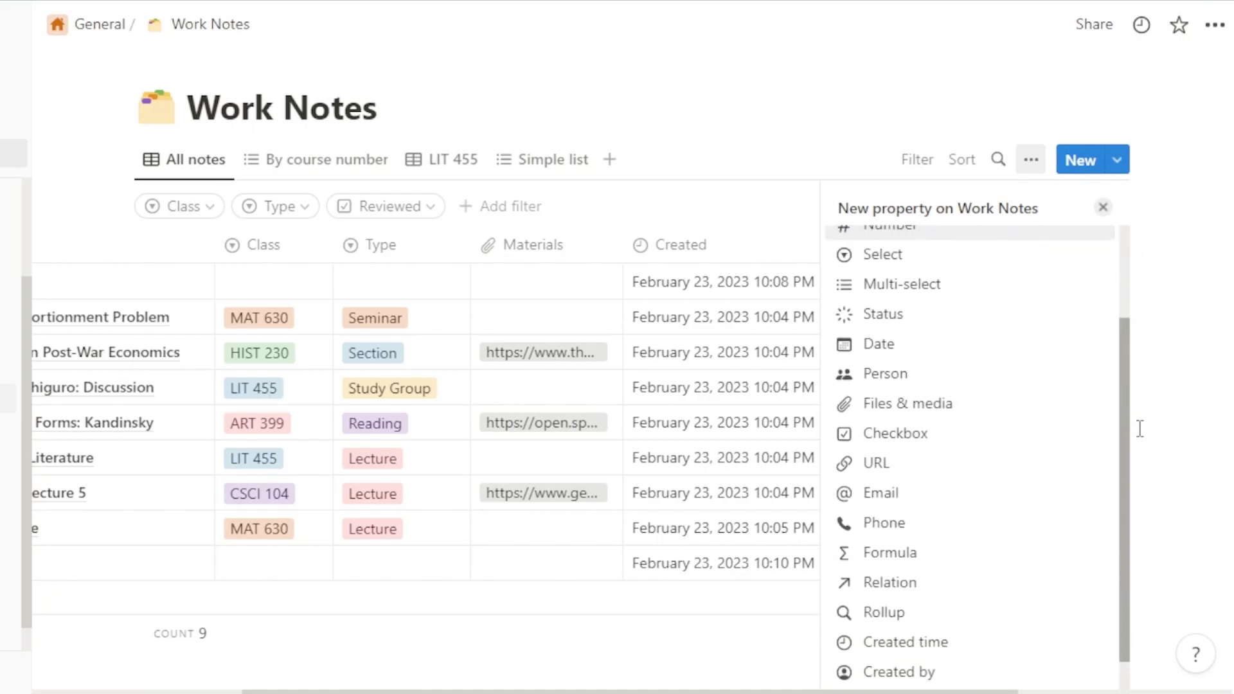
{"action": "left_click", "coordinate": [926, 331]}
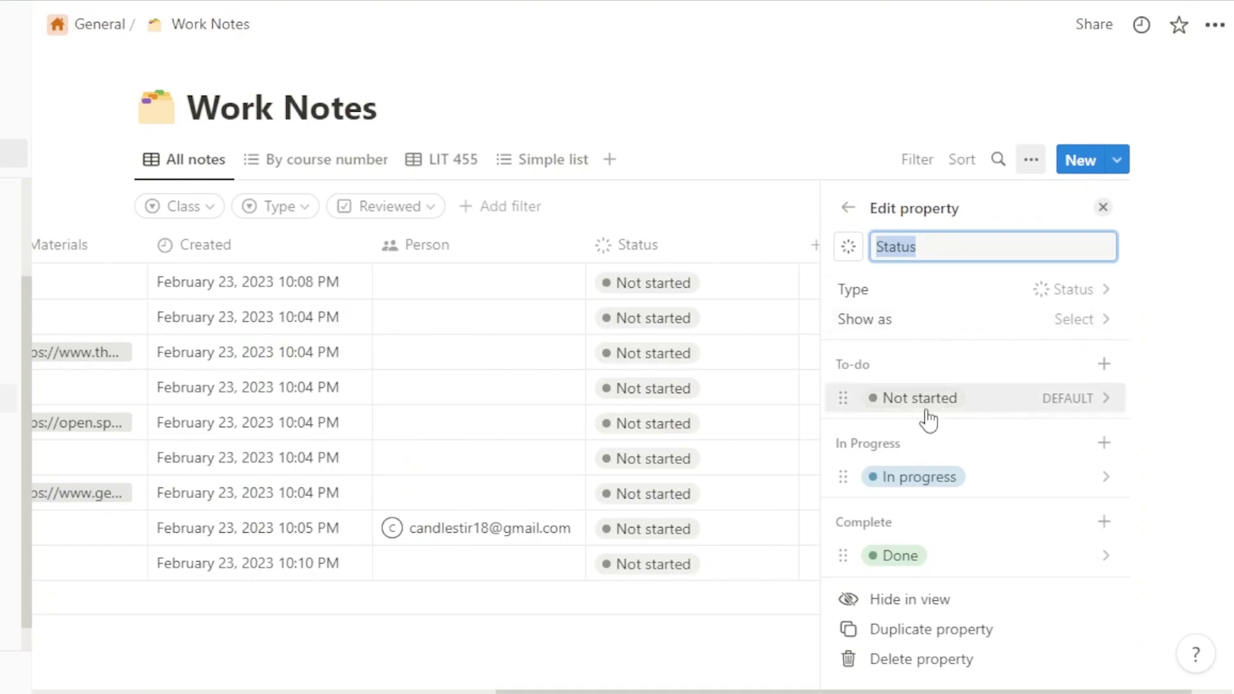
{"action": "left_click", "coordinate": [1105, 369]}
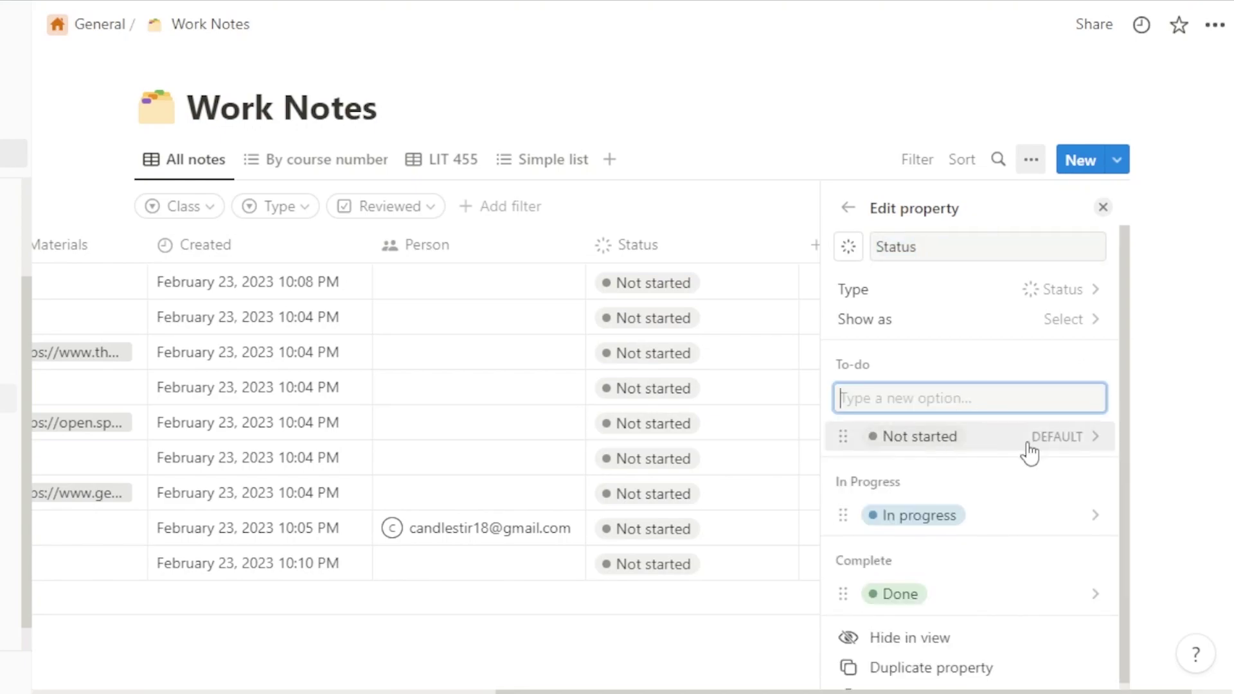
{"action": "left_click", "coordinate": [1122, 395]}
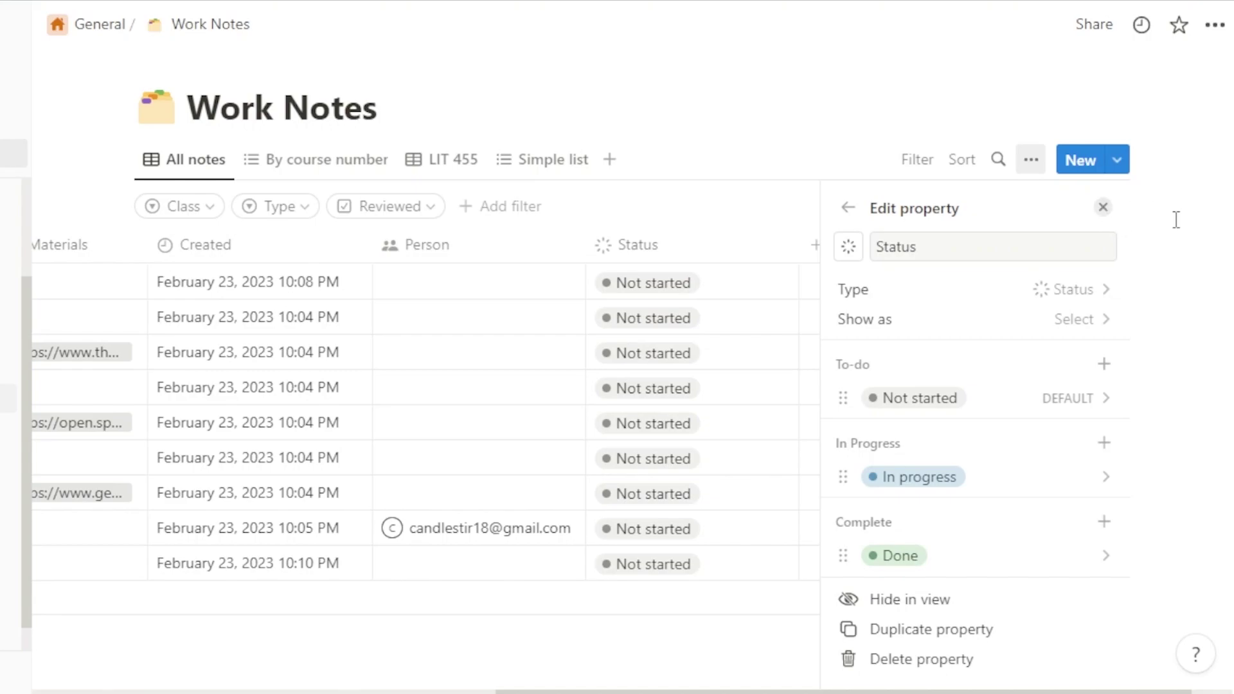
{"action": "key", "text": "Escape"}
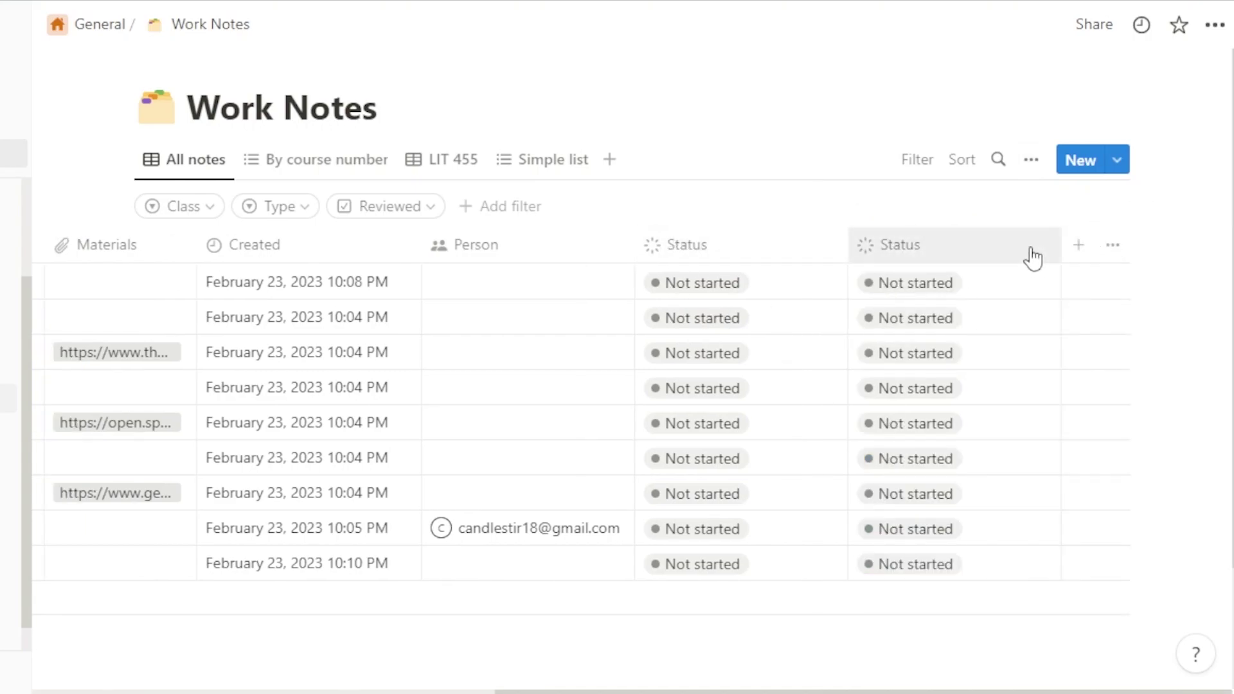
Delete the duplicate second Status property.
{"action": "left_click", "coordinate": [997, 252]}
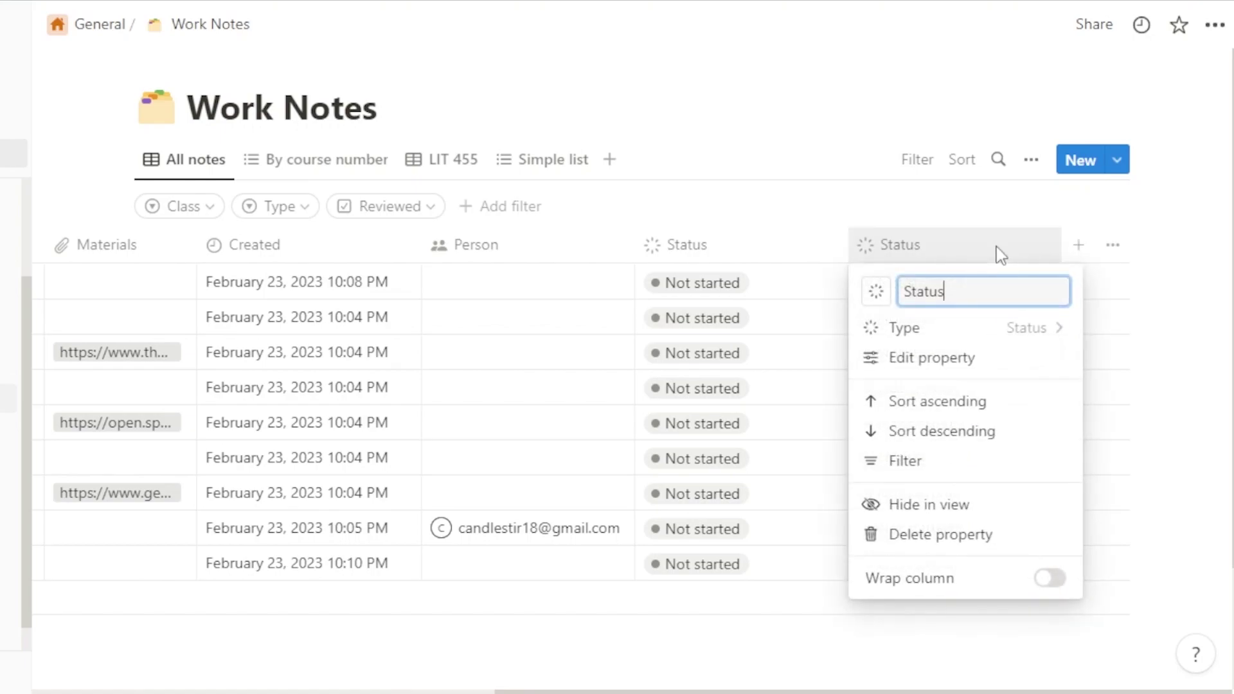
{"action": "left_click", "coordinate": [930, 543]}
{"action": "left_click", "coordinate": [926, 538]}
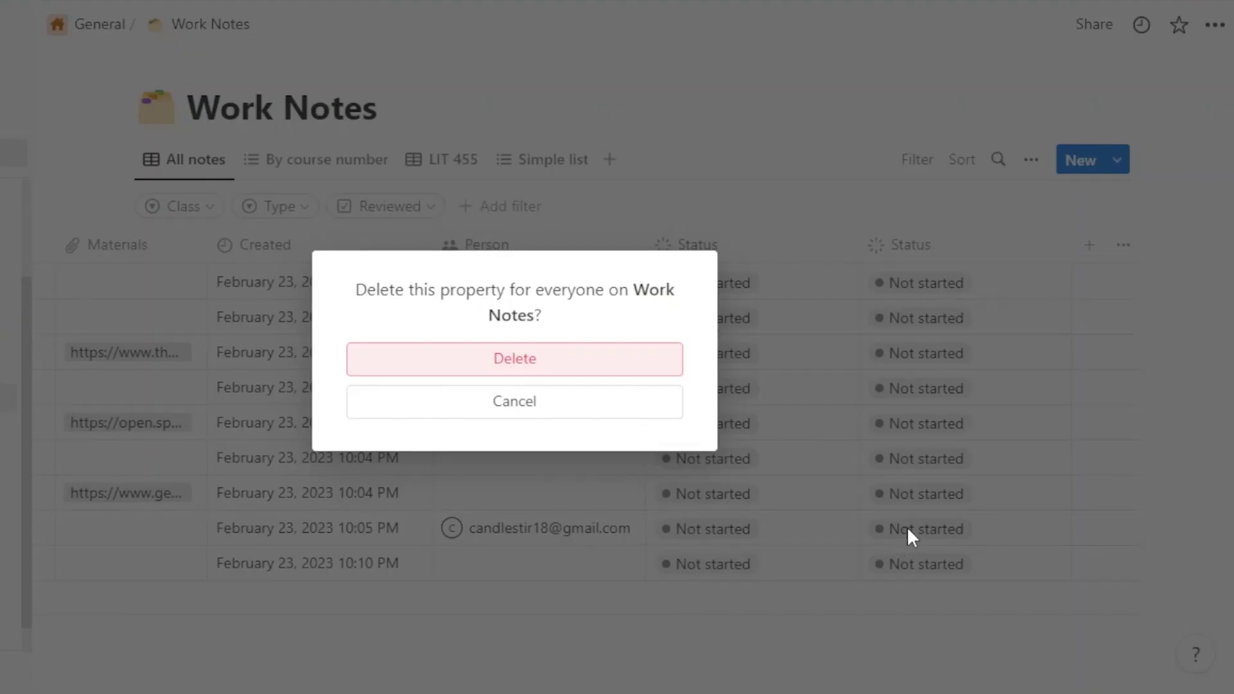
{"action": "left_click", "coordinate": [589, 382]}
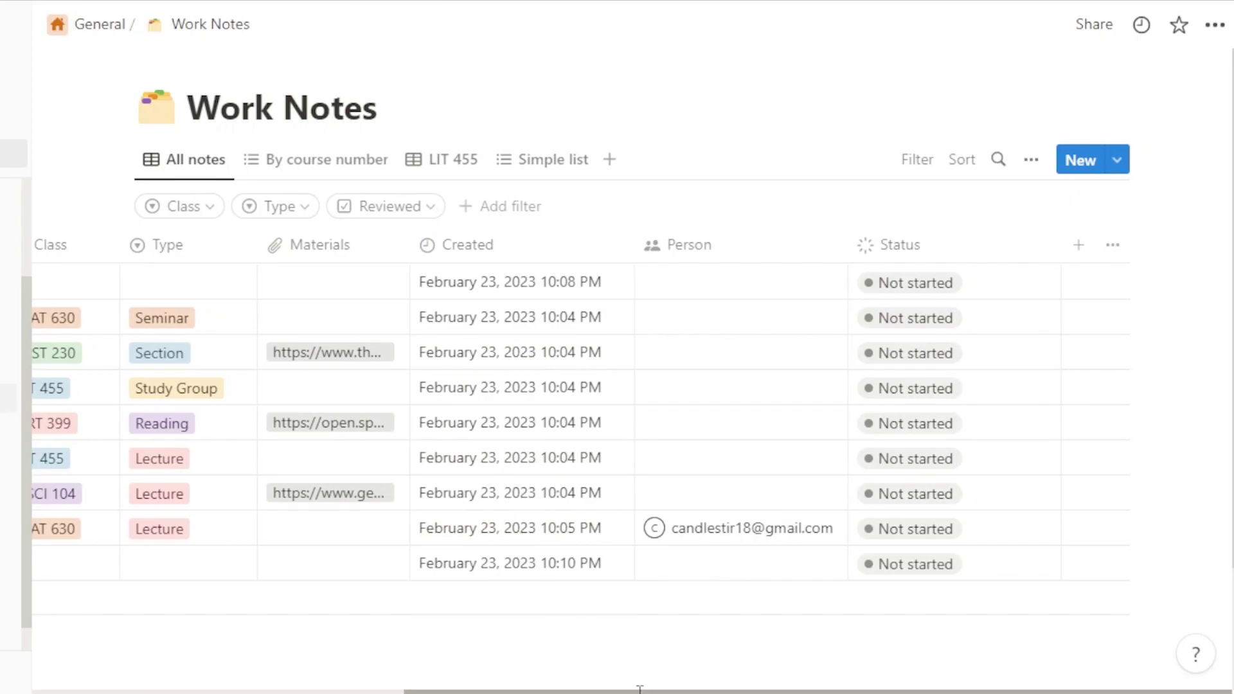
Delete the Class property, removing its column and filter.
{"action": "left_click_drag", "start_coordinate": [639, 689], "coordinate": [289, 617]}
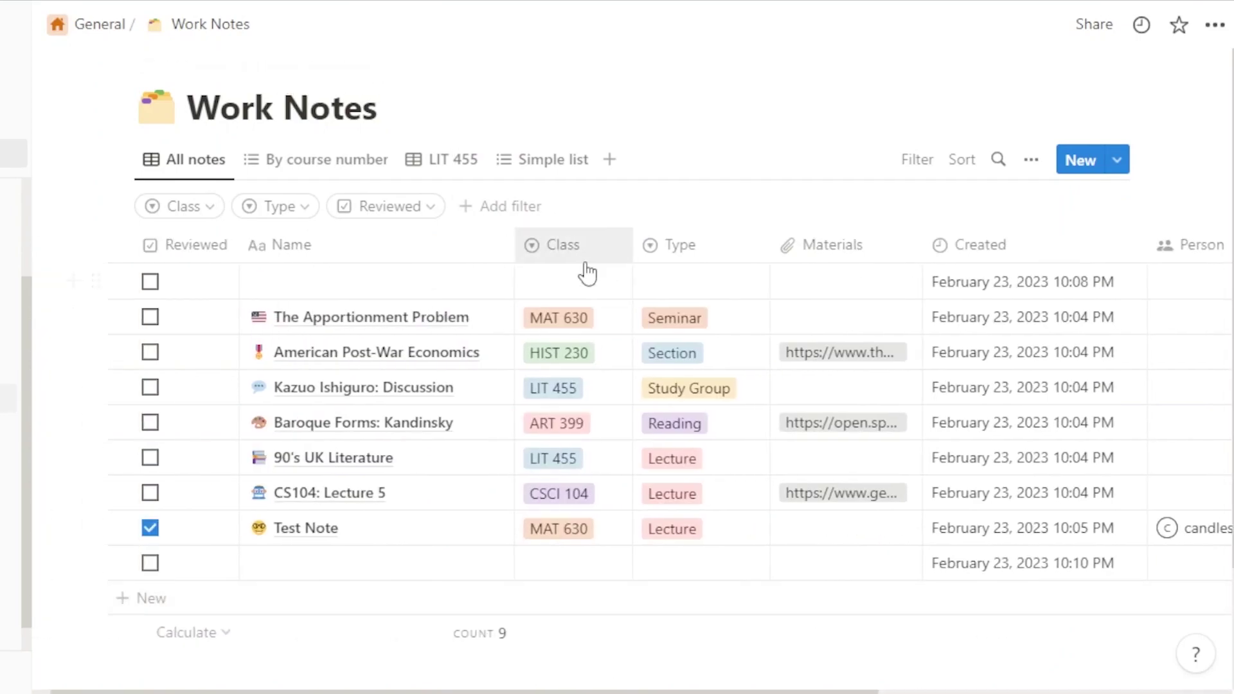
{"action": "left_click", "coordinate": [603, 251]}
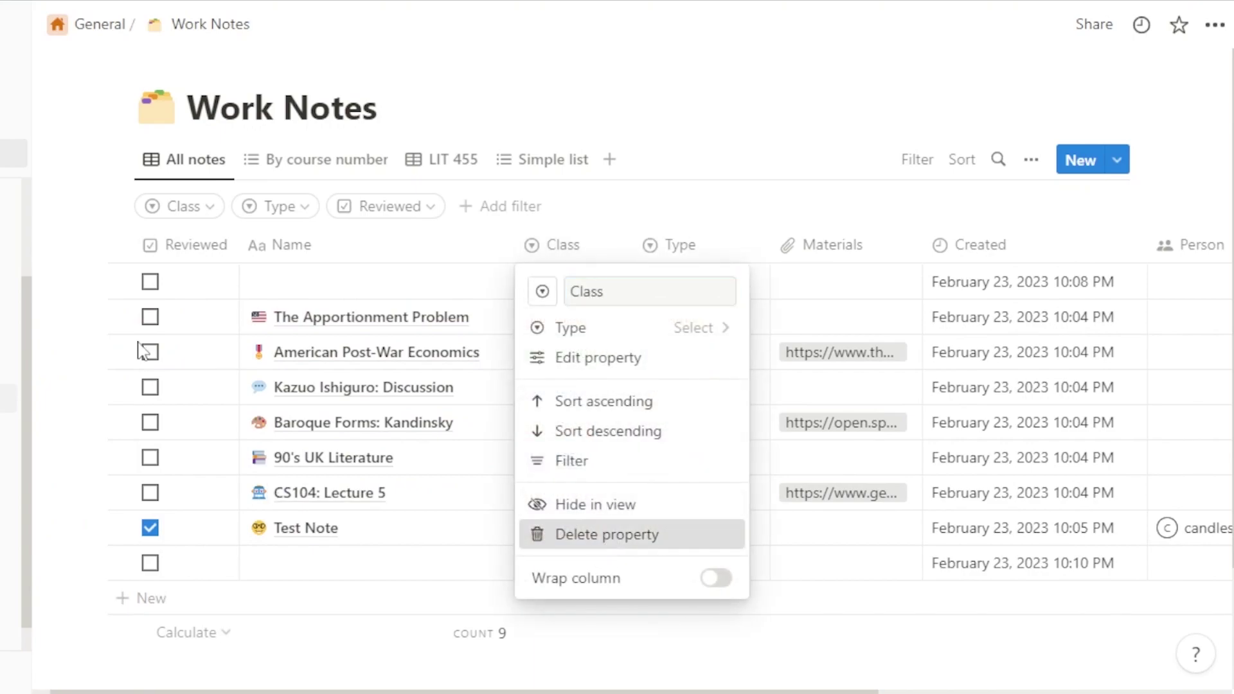
{"action": "key", "text": "Return"}
{"action": "left_click", "coordinate": [495, 369]}
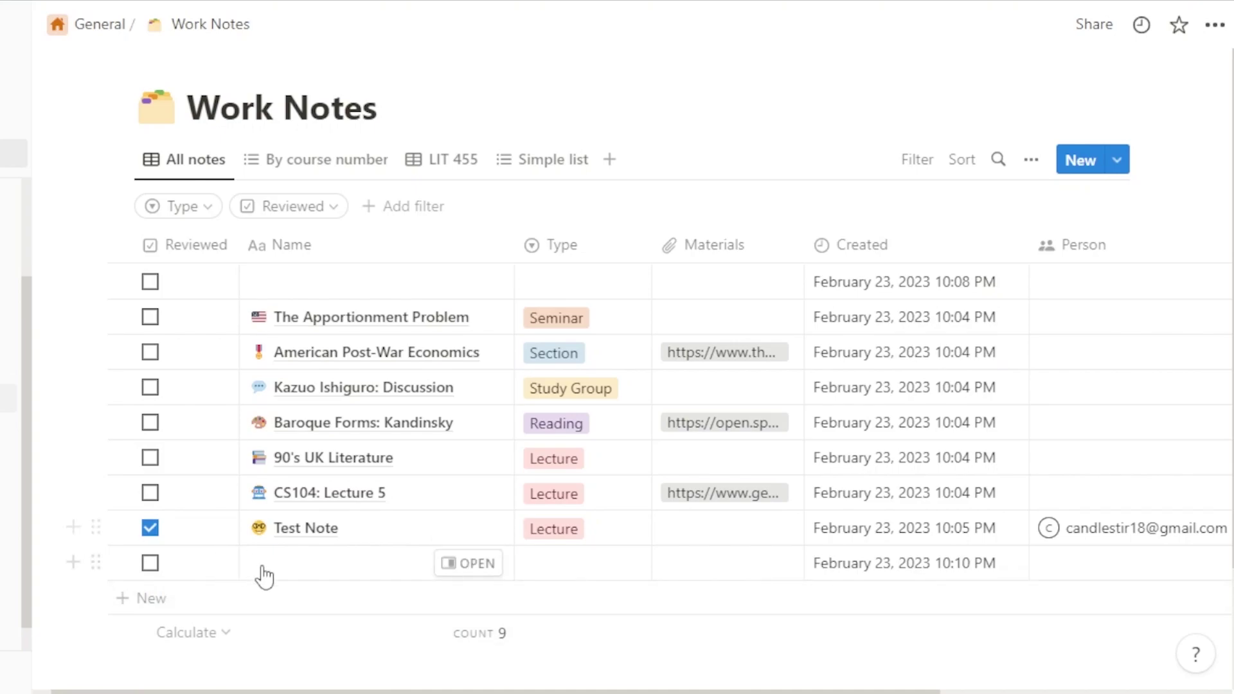
Select the Test Note name, narrow the sidebar slightly and scroll its list up.
{"action": "left_click", "coordinate": [361, 525]}
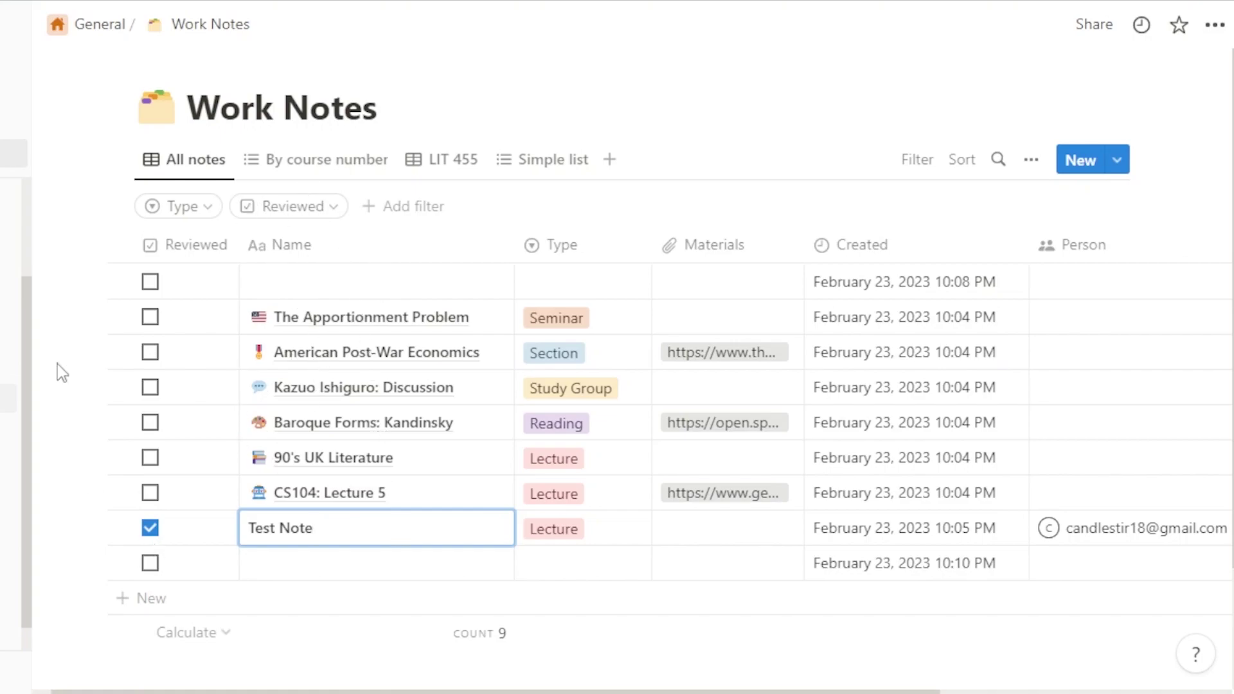
{"action": "scroll", "coordinate": [232, 315], "scroll_direction": "up", "scroll_amount": 1}
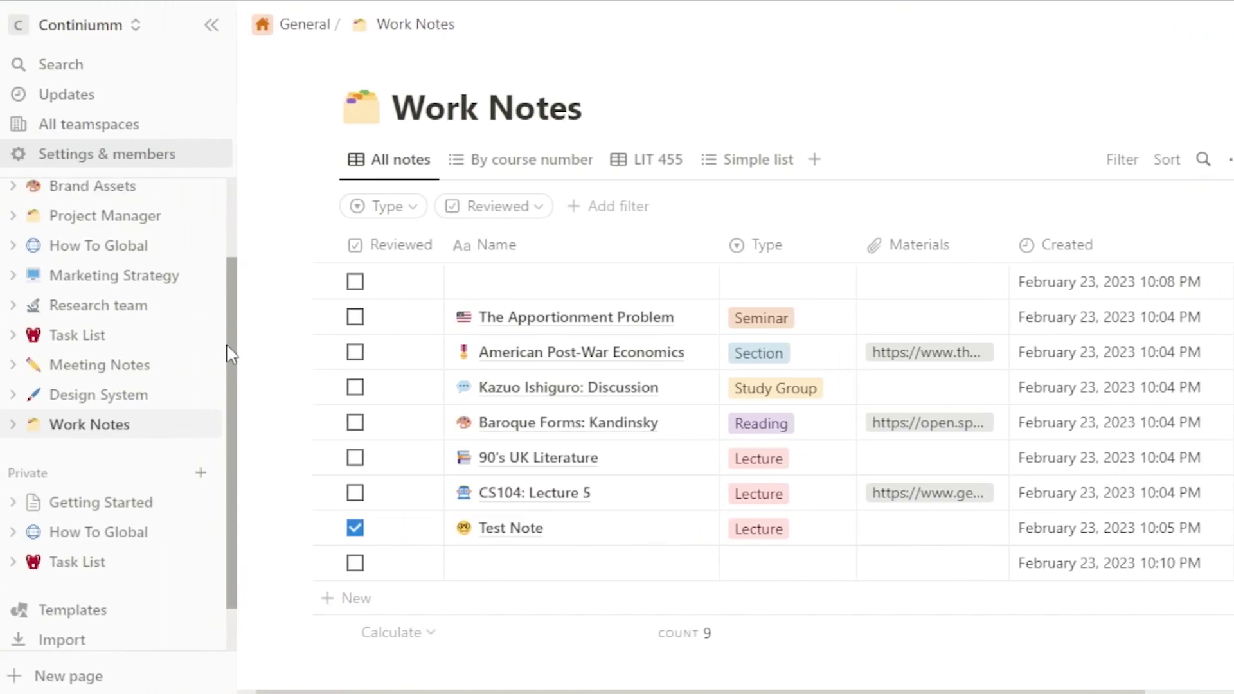
{"action": "left_click_drag", "start_coordinate": [232, 375], "coordinate": [229, 419]}
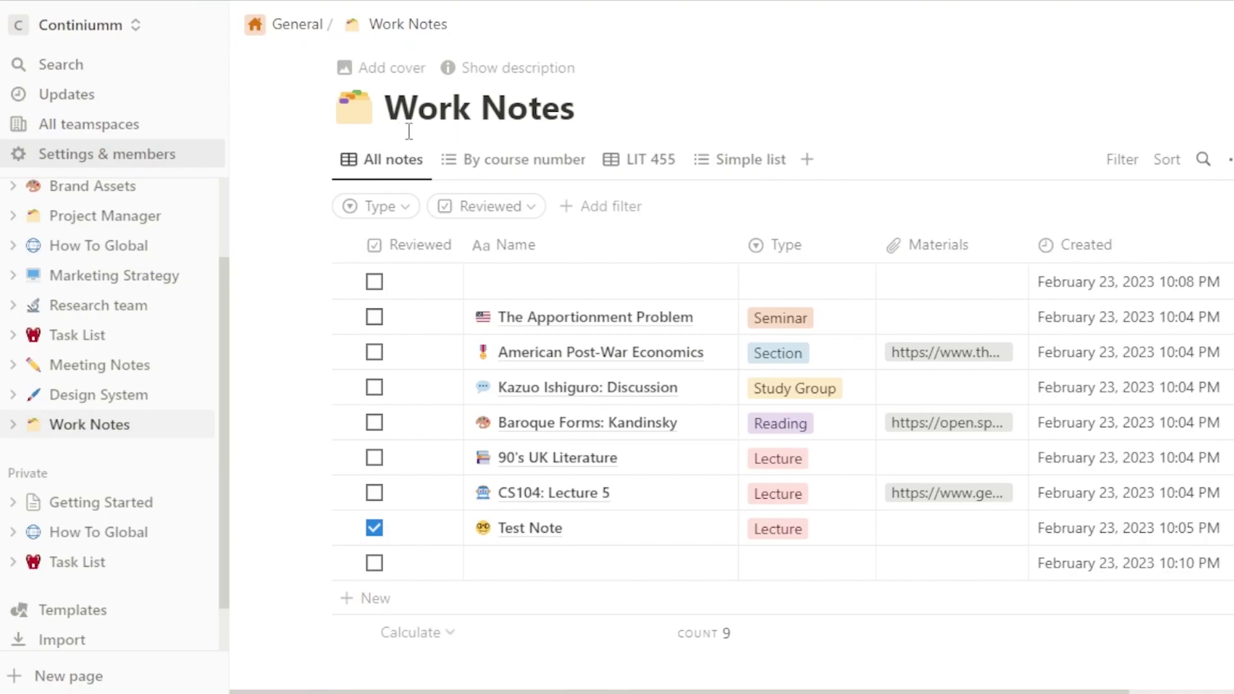
{"action": "left_click_drag", "start_coordinate": [225, 341], "coordinate": [213, 563]}
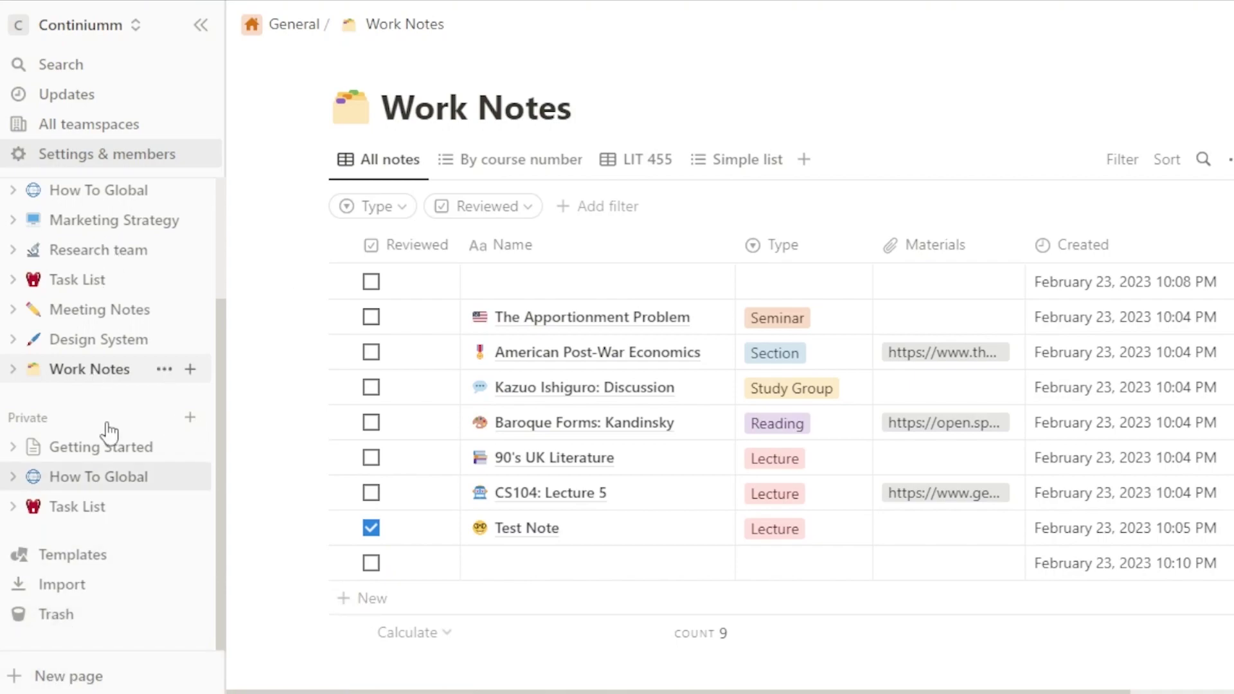
{"action": "left_click", "coordinate": [69, 676]}
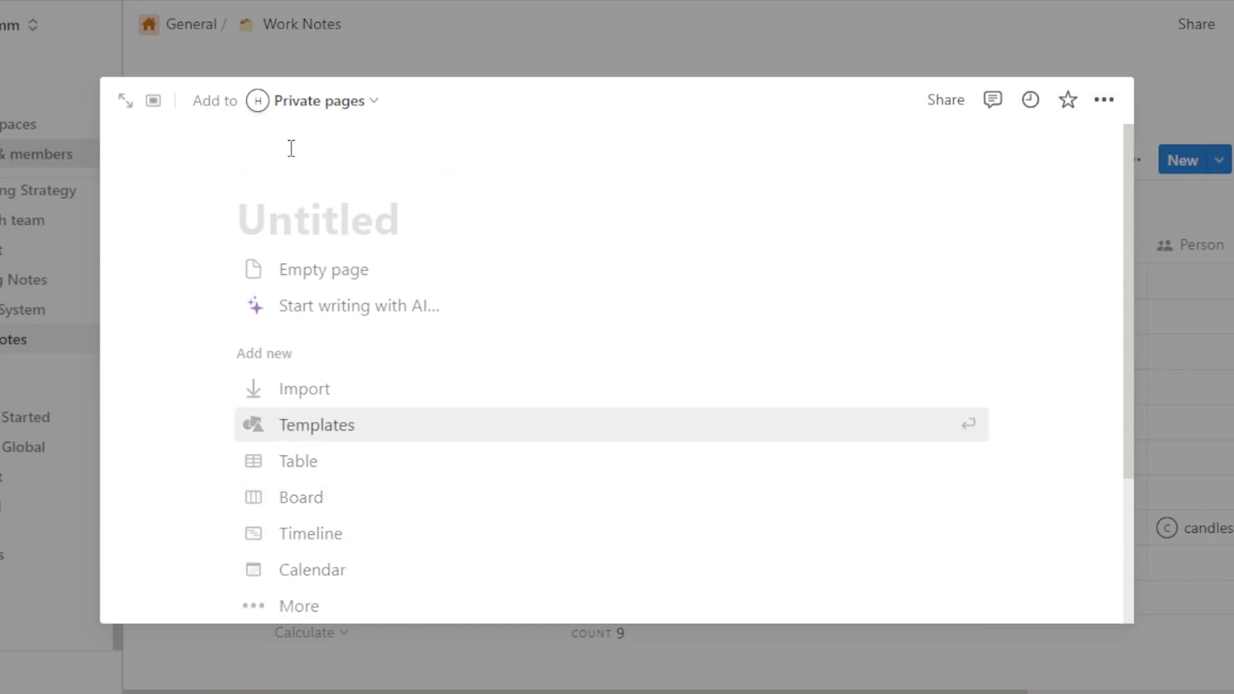
{"action": "key", "text": "Escape"}
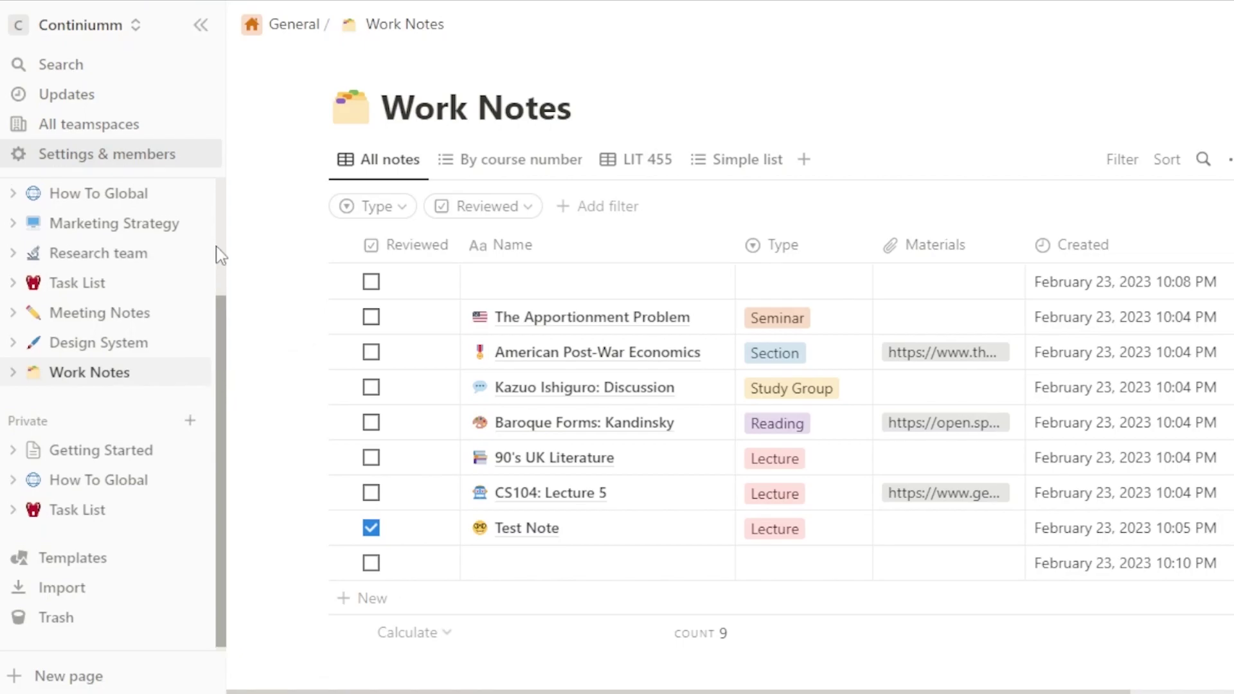
Scroll the sidebar list up and down.
{"action": "scroll", "coordinate": [221, 253], "scroll_direction": "up", "scroll_amount": 3}
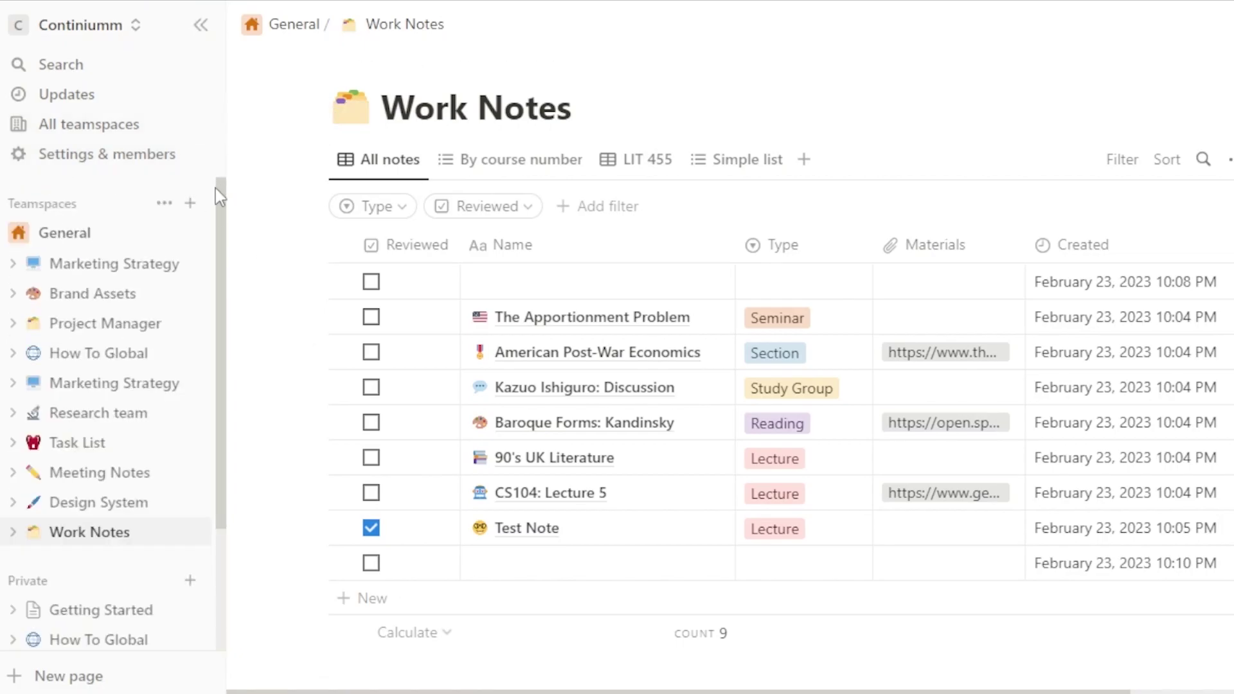
{"action": "scroll", "coordinate": [221, 289], "scroll_direction": "down", "scroll_amount": 3}
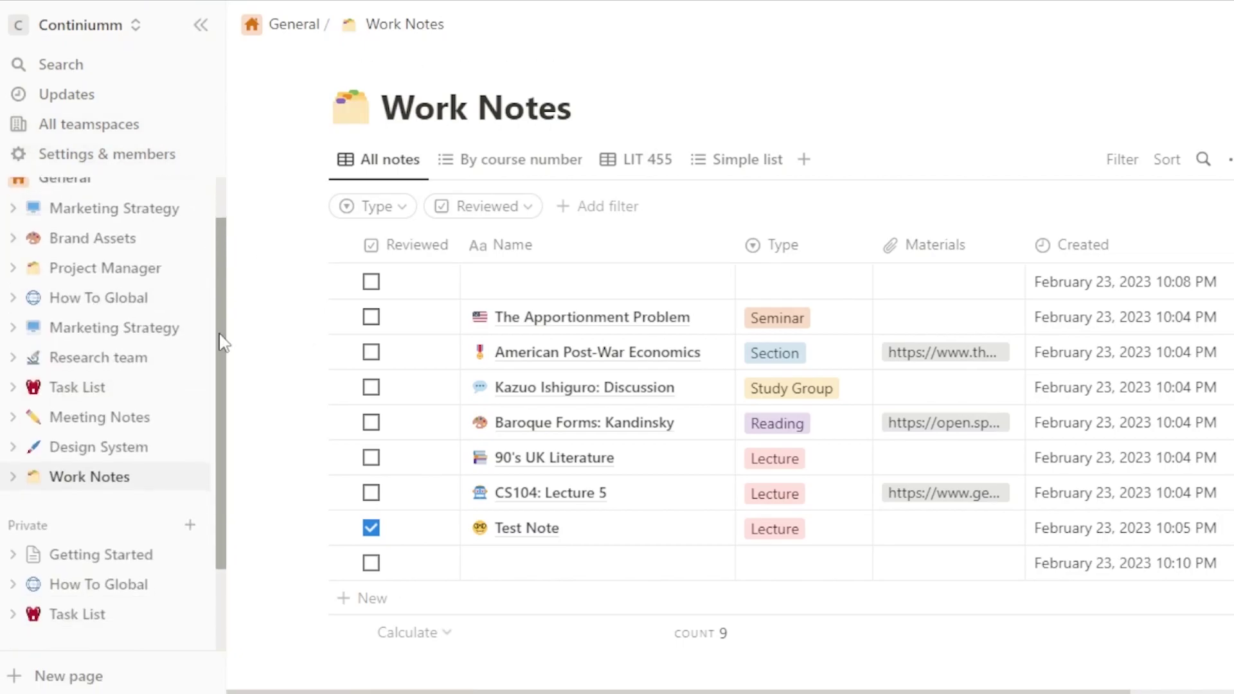
{"action": "scroll", "coordinate": [221, 342], "scroll_direction": "up", "scroll_amount": 3}
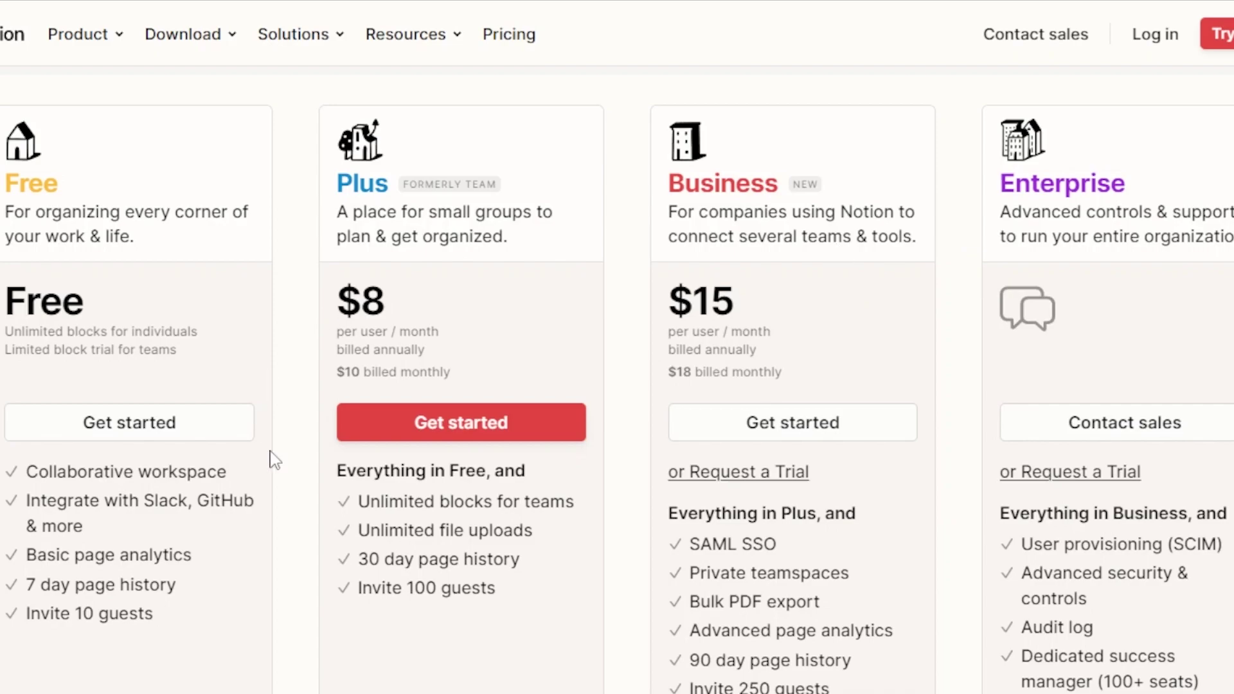
Reveal the per-file size limit note beside Unlimited file uploads.
{"action": "mouse_move", "coordinate": [583, 549]}
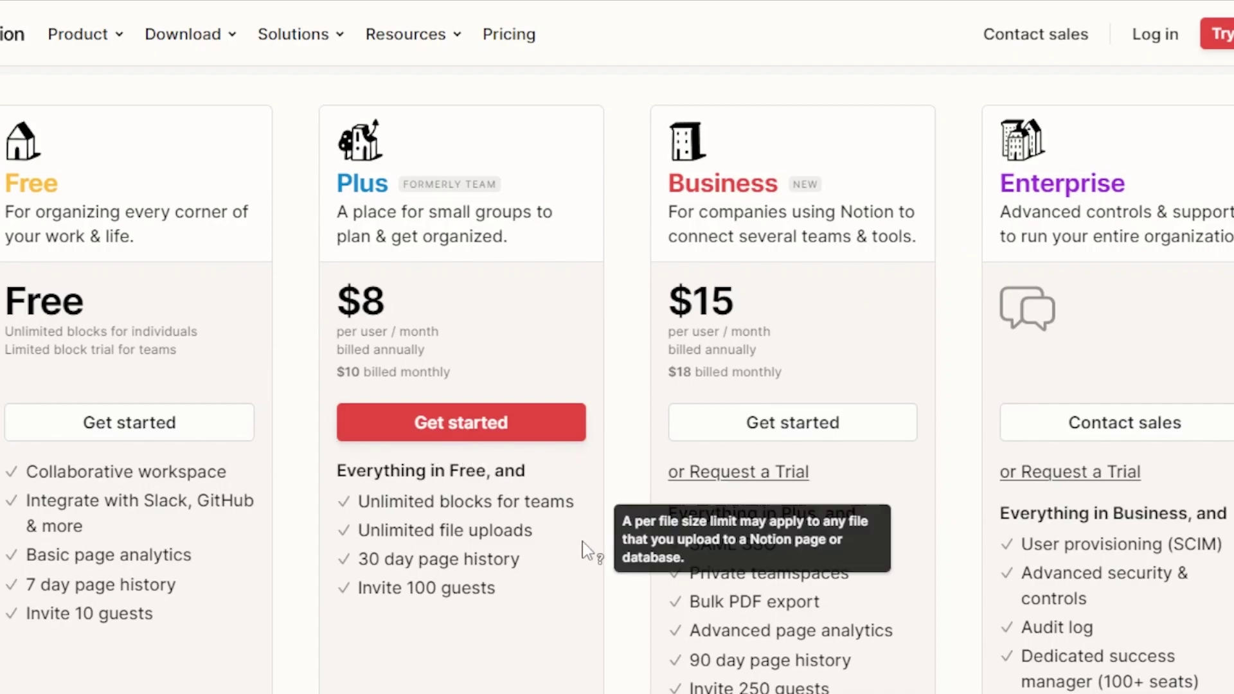